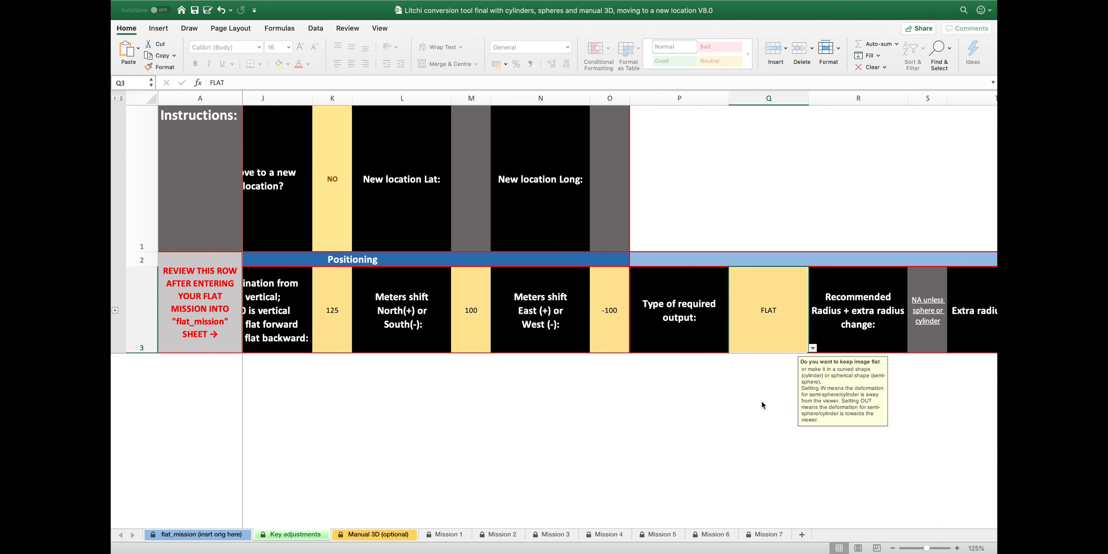
End Mission 1 at point 34 by entering 34 in AD3
{"action": "scroll", "coordinate": [909, 383], "scroll_direction": "right", "scroll_amount": 15}
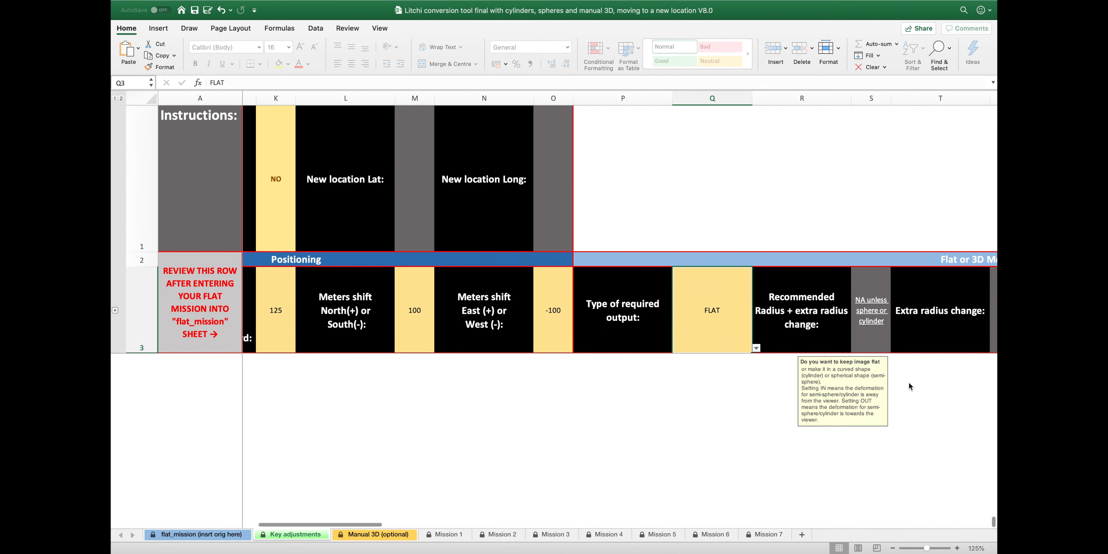
{"action": "scroll", "coordinate": [761, 416], "scroll_direction": "right", "scroll_amount": 5}
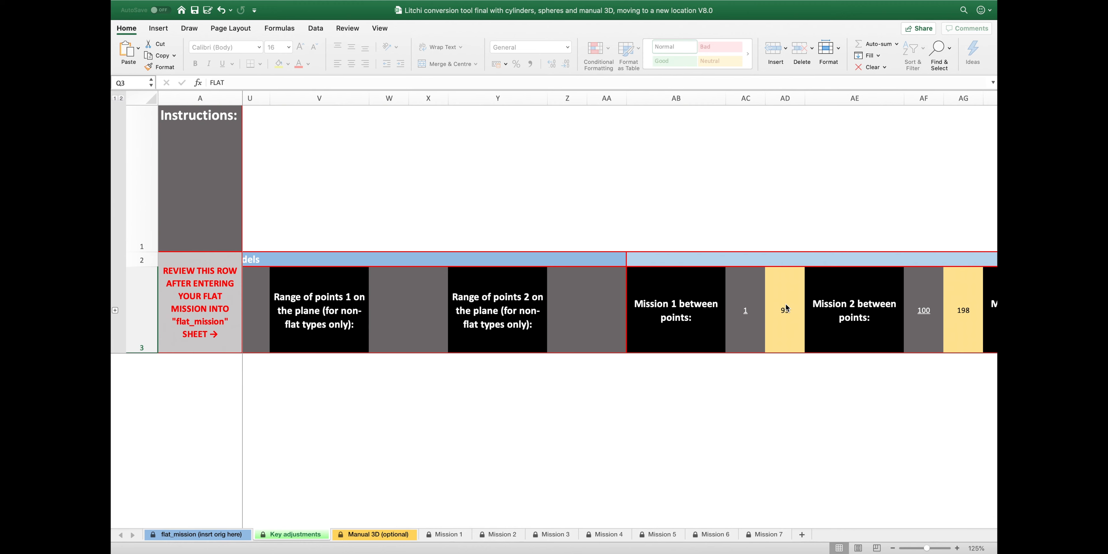
{"action": "left_click", "coordinate": [783, 319]}
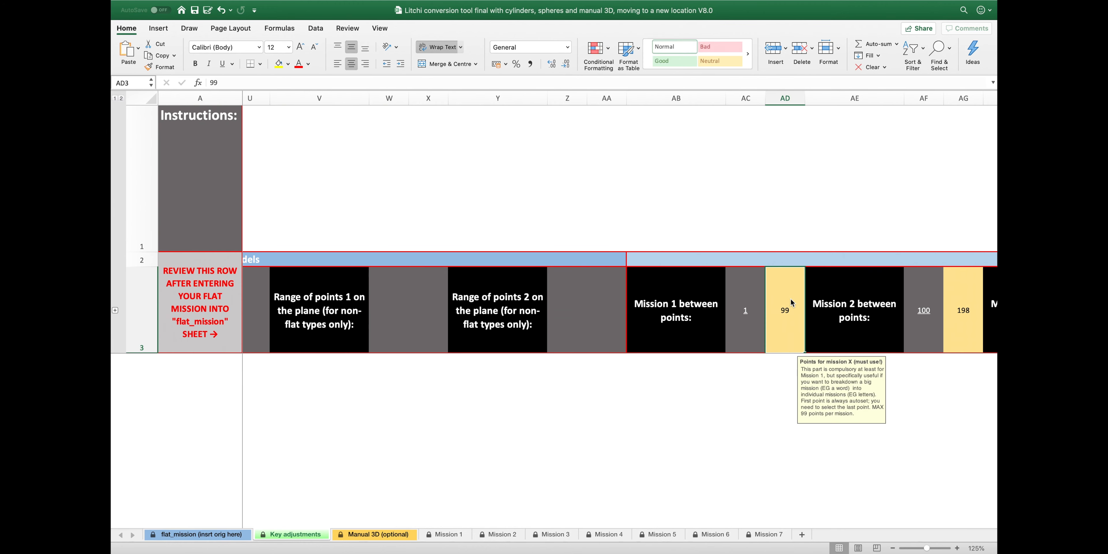
{"action": "type", "text": "34"}
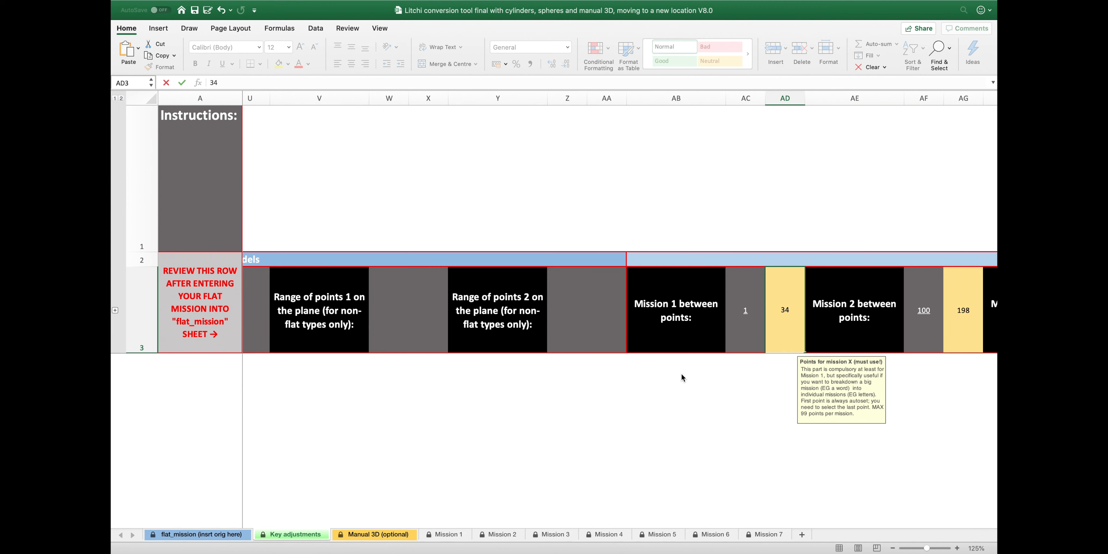
{"action": "key", "text": "Return"}
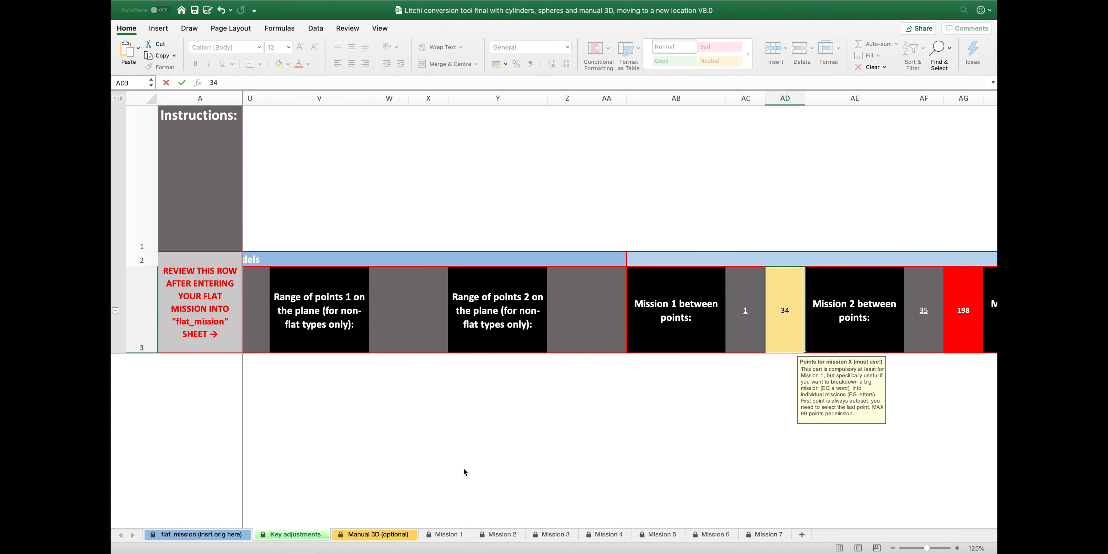
Check the Mission 1 sheet and bring workbook 1 with its 34 linked rows to the front
{"action": "left_click", "coordinate": [449, 535]}
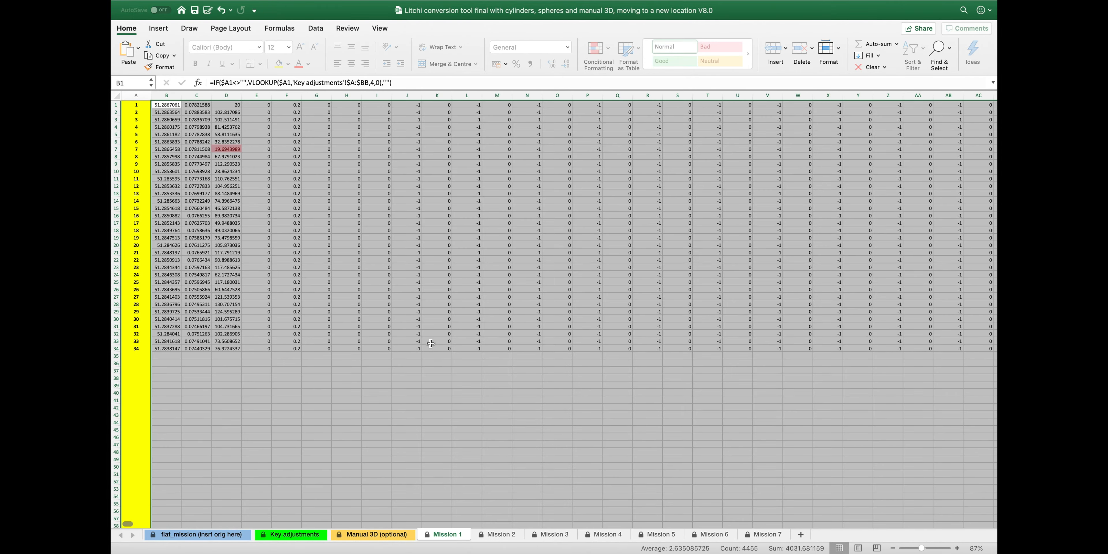
{"action": "key", "text": "ctrl+Up"}
{"action": "left_click", "coordinate": [656, 42]}
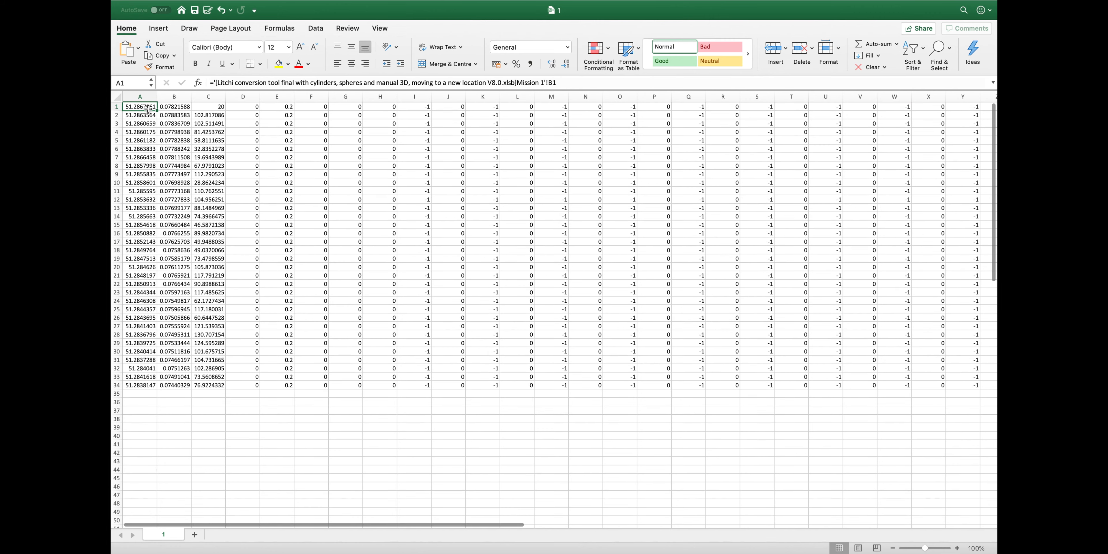
{"action": "key", "text": "Down"}
{"action": "key", "text": "Down"}
{"action": "key", "text": "Down"}
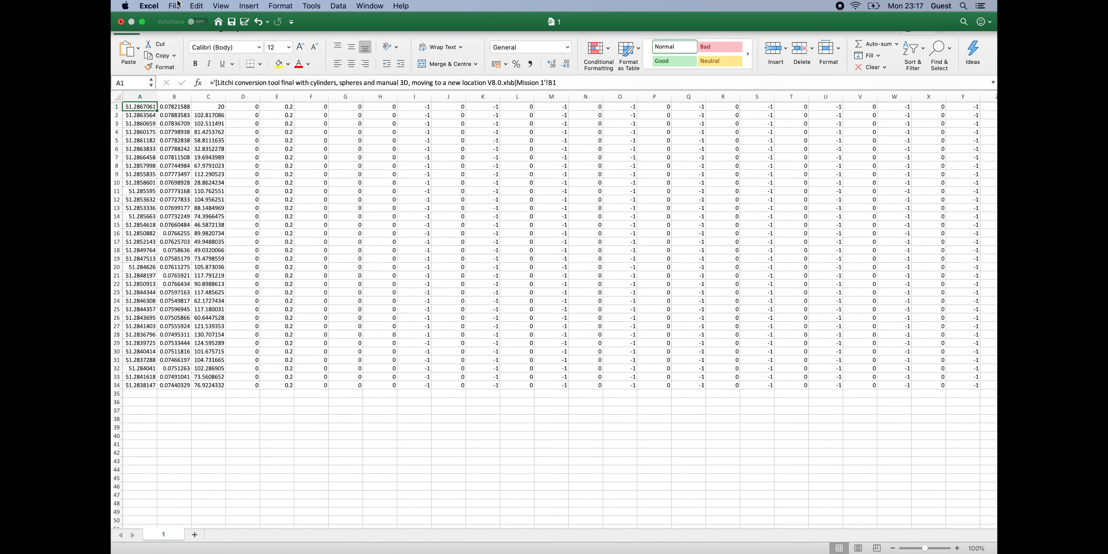
{"action": "left_click", "coordinate": [187, 7]}
Save workbook 1 as a CSV UTF-8 file on this Mac's Desktop
{"action": "left_click", "coordinate": [273, 176]}
{"action": "left_click", "coordinate": [562, 85]}
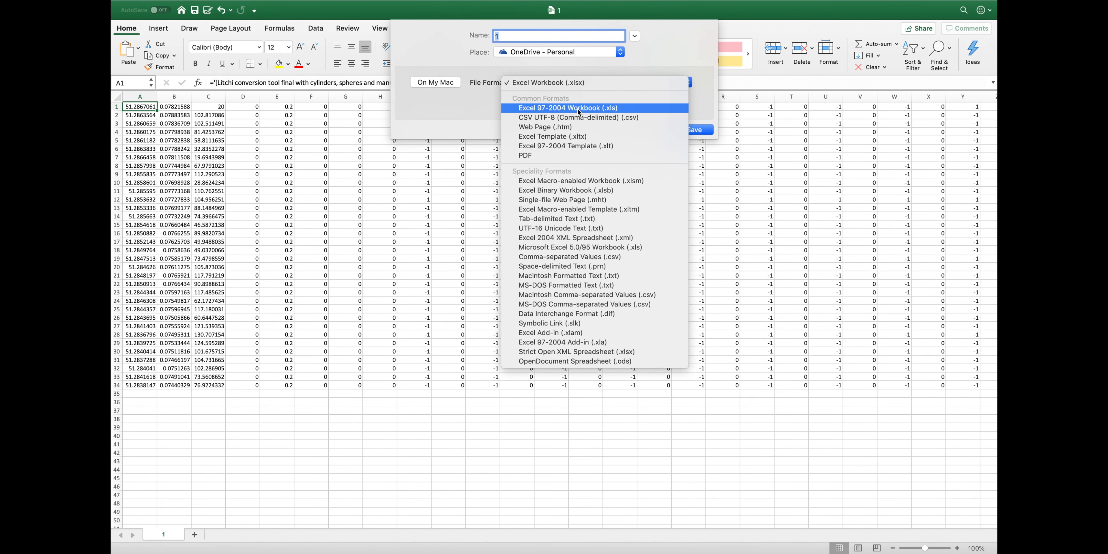
{"action": "left_click", "coordinate": [575, 110]}
{"action": "left_click", "coordinate": [620, 50]}
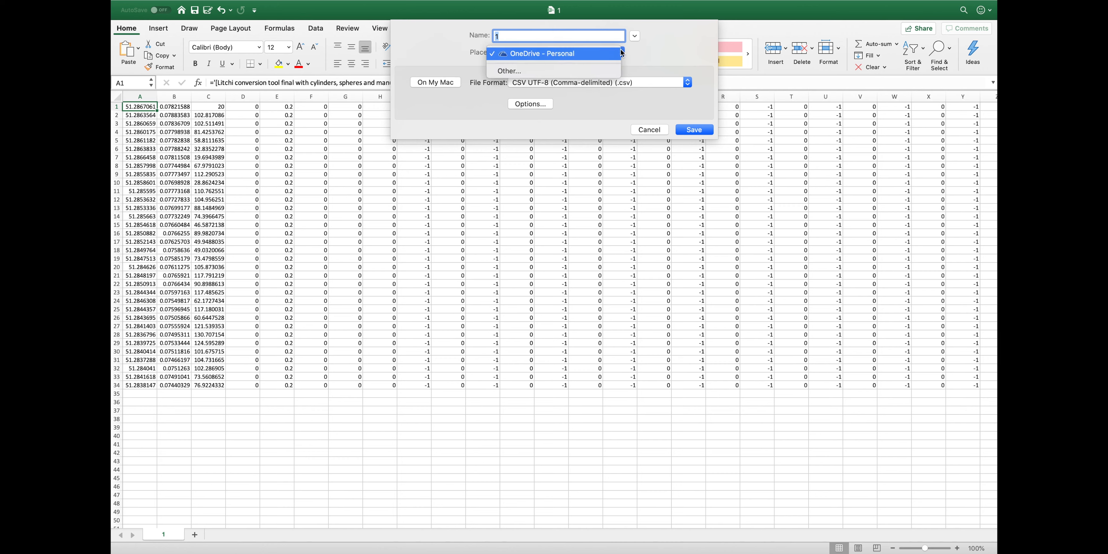
{"action": "left_click", "coordinate": [611, 68]}
{"action": "left_click", "coordinate": [416, 229]}
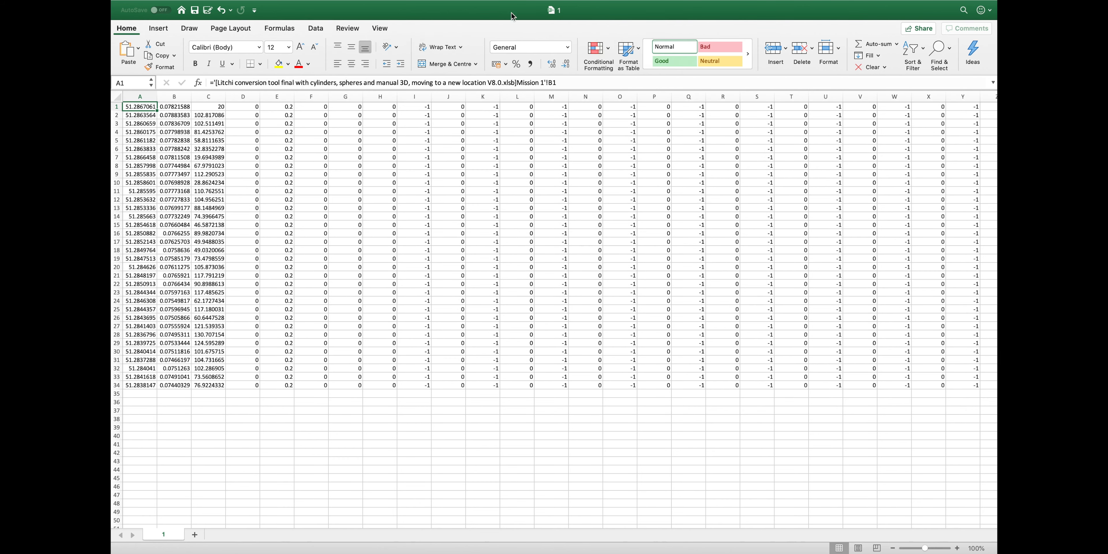
{"action": "left_click", "coordinate": [610, 67]}
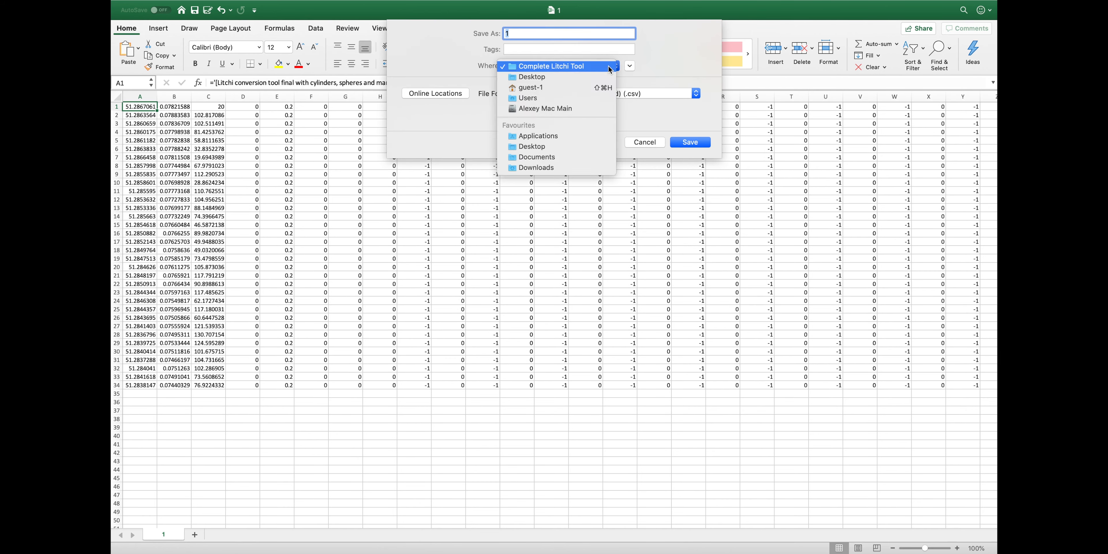
{"action": "left_click", "coordinate": [546, 145]}
{"action": "left_click", "coordinate": [690, 143]}
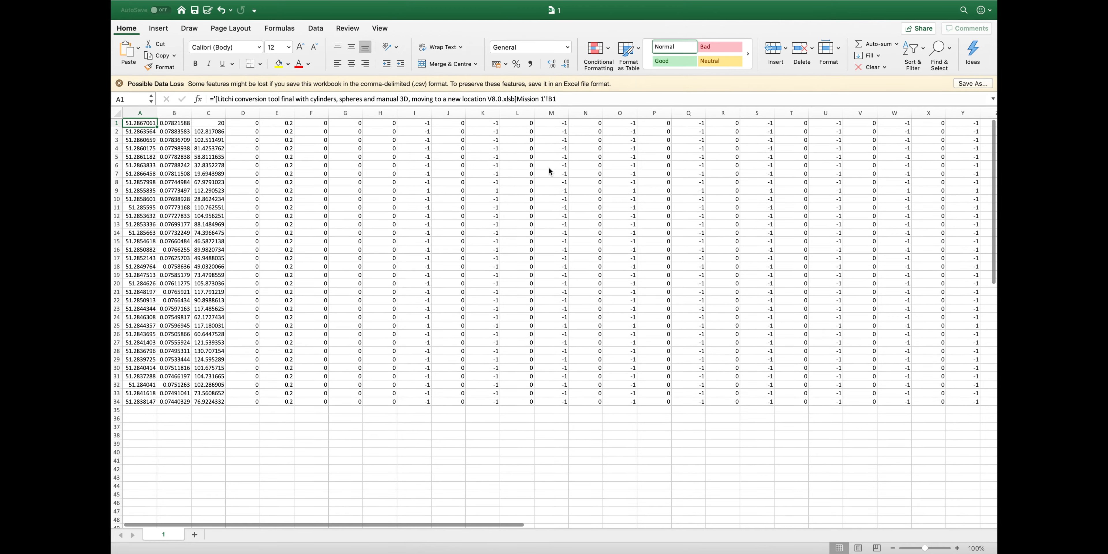
Switch to Litchi Mission Hub in Firefox and bring up the Missions menu
{"action": "key", "text": "ctrl+Up"}
{"action": "left_click", "coordinate": [373, 40]}
{"action": "left_click", "coordinate": [176, 524]}
Import 1.csv from the Desktop into Litchi as a new mission
{"action": "left_click", "coordinate": [180, 455]}
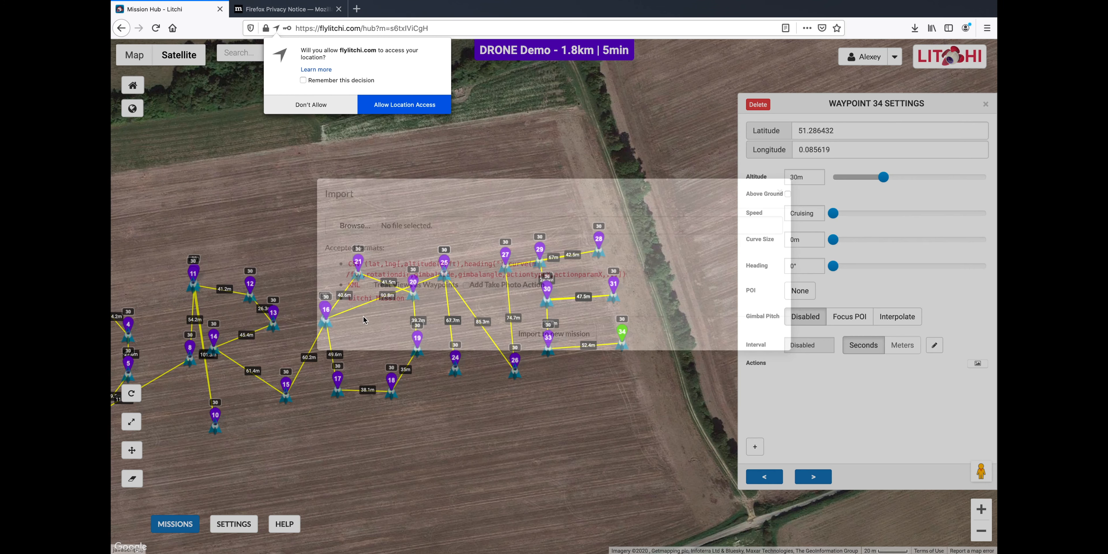
{"action": "left_click", "coordinate": [364, 258]}
{"action": "left_click", "coordinate": [447, 107]}
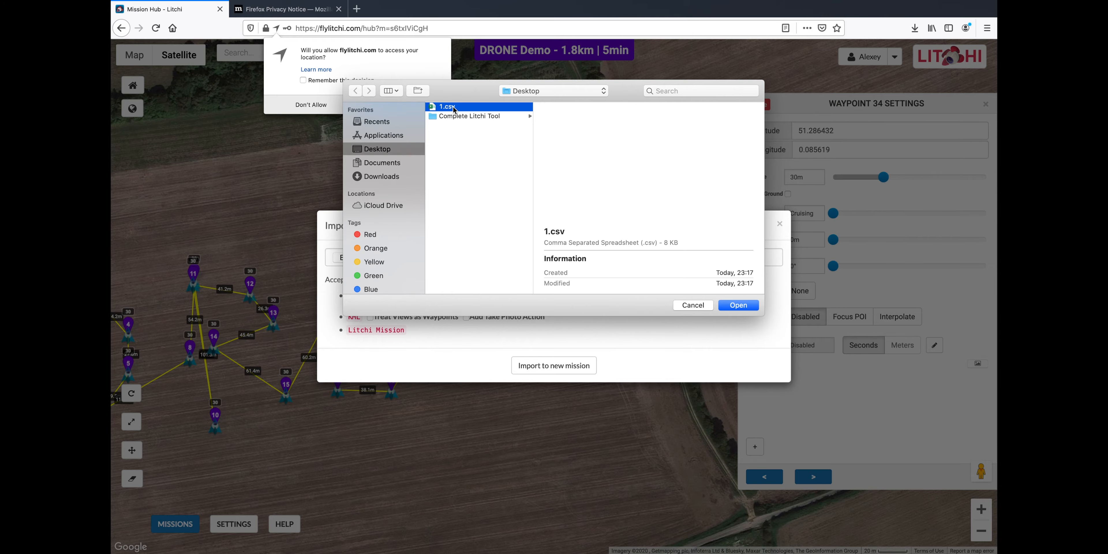
{"action": "left_click", "coordinate": [738, 305]}
{"action": "left_click", "coordinate": [559, 365]}
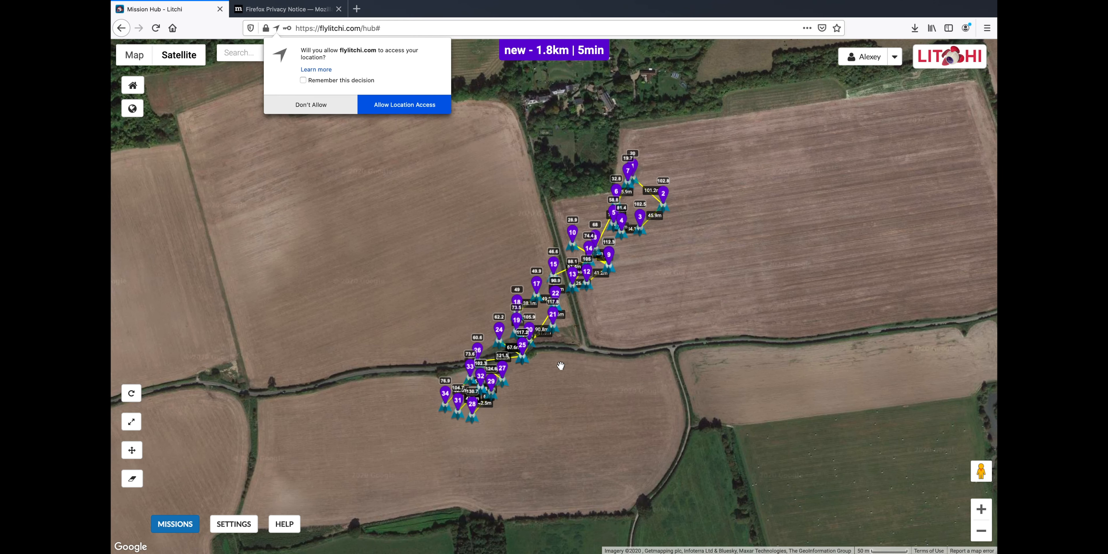
Export the mission as a KML 3D Path and open it in Google Earth Pro
{"action": "left_click", "coordinate": [175, 524]}
{"action": "left_click", "coordinate": [181, 508]}
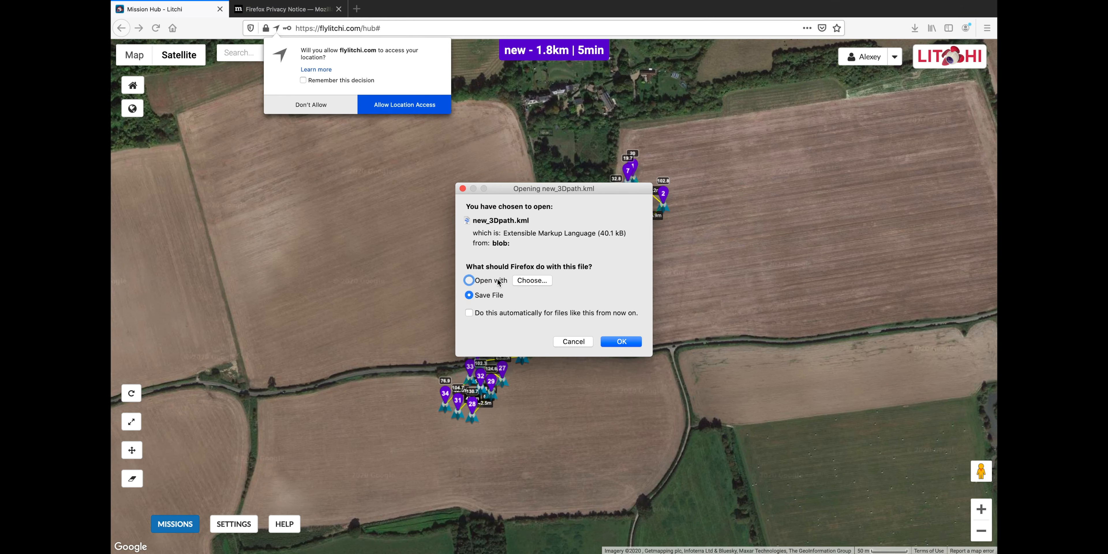
{"action": "left_click", "coordinate": [525, 280]}
{"action": "scroll", "coordinate": [478, 207], "scroll_direction": "down", "scroll_amount": 5}
{"action": "left_click", "coordinate": [479, 220]}
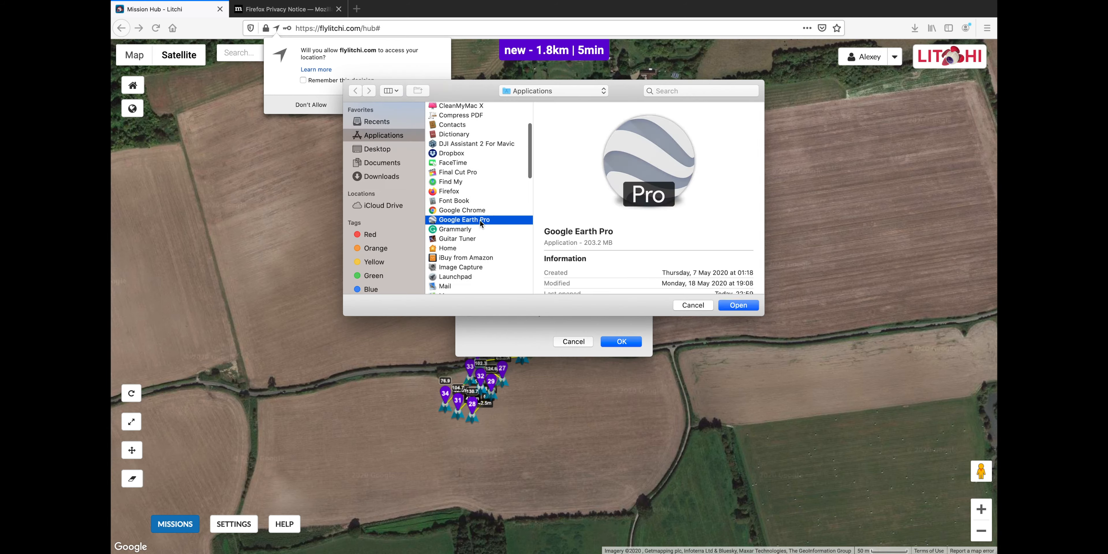
{"action": "left_click", "coordinate": [739, 305]}
{"action": "left_click", "coordinate": [622, 341]}
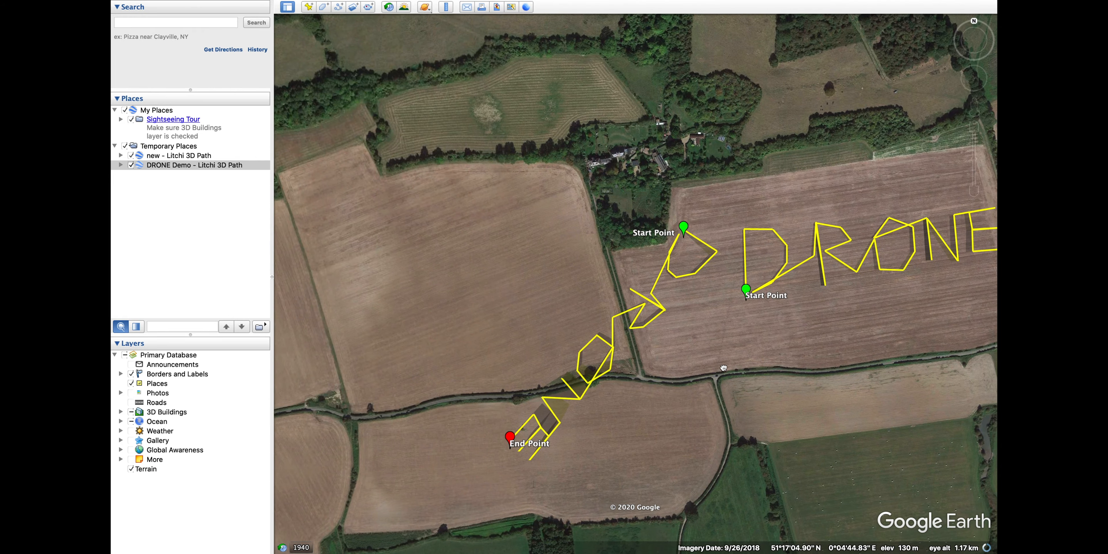
Rotate, tilt, zoom and pan to compare the new 3D path with the DRONE demo path
{"action": "mouse_move", "coordinate": [724, 368]}
{"action": "left_mouse_down"}
{"action": "mouse_move", "coordinate": [685, 188]}
{"action": "mouse_move", "coordinate": [733, 365]}
{"action": "left_mouse_up"}
{"action": "mouse_move", "coordinate": [983, 40]}
{"action": "left_mouse_down"}
{"action": "mouse_move", "coordinate": [997, 36]}
{"action": "mouse_move", "coordinate": [993, 27]}
{"action": "left_mouse_up"}
{"action": "left_click_drag", "start_coordinate": [646, 495], "coordinate": [500, 470]}
{"action": "scroll", "coordinate": [417, 351], "scroll_direction": "up", "scroll_amount": 5}
{"action": "left_click_drag", "start_coordinate": [561, 371], "coordinate": [601, 373]}
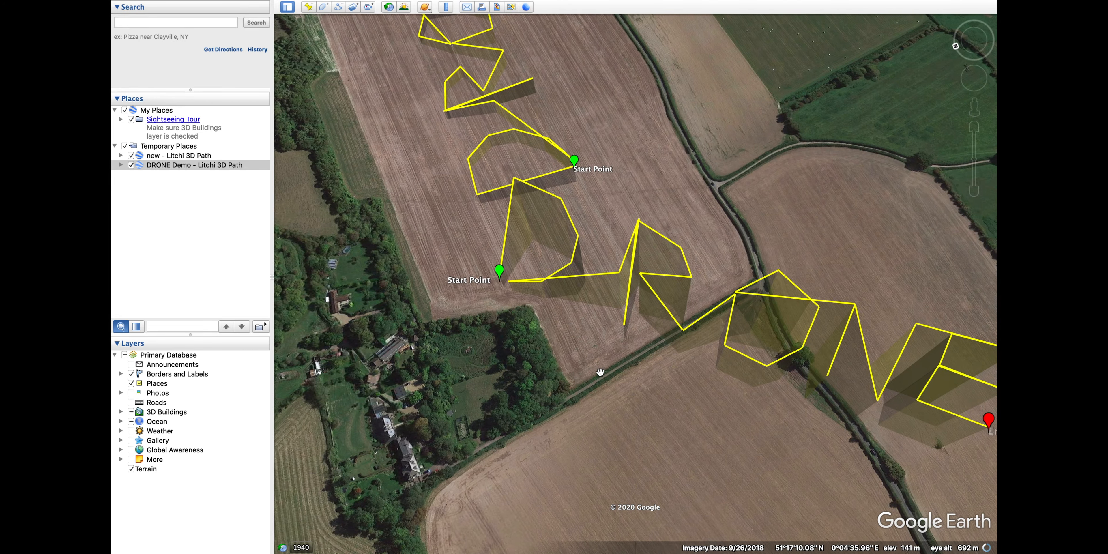
{"action": "scroll", "coordinate": [601, 373], "scroll_direction": "down", "scroll_amount": 5}
{"action": "left_click_drag", "start_coordinate": [676, 316], "coordinate": [618, 228]}
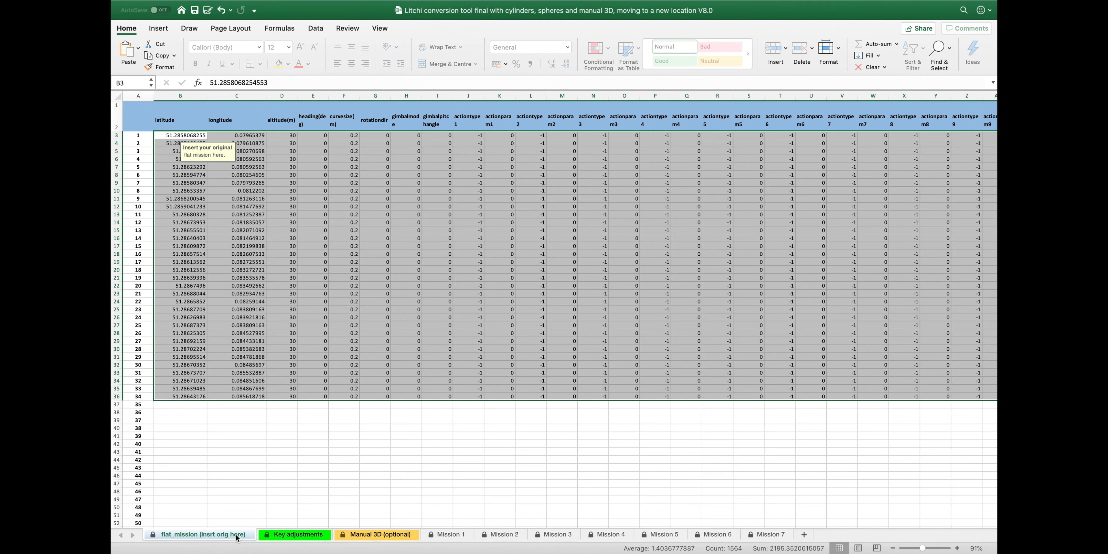
Paste a second copy of the flat mission waypoints below, starting at B37
{"action": "key", "text": "super+c"}
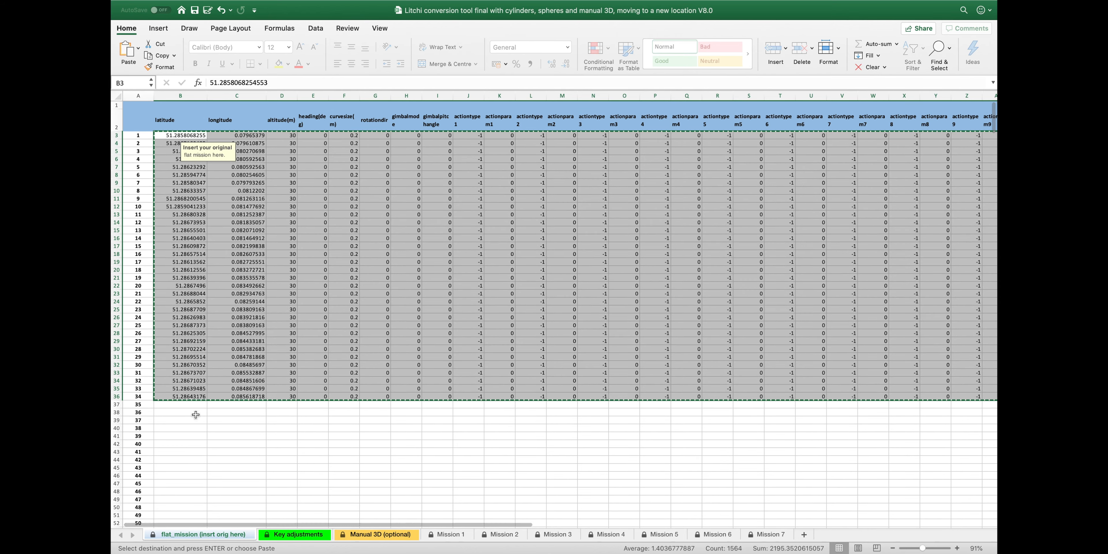
{"action": "left_click", "coordinate": [192, 404]}
{"action": "key", "text": "super+v"}
{"action": "scroll", "coordinate": [487, 501], "scroll_direction": "down", "scroll_amount": 5}
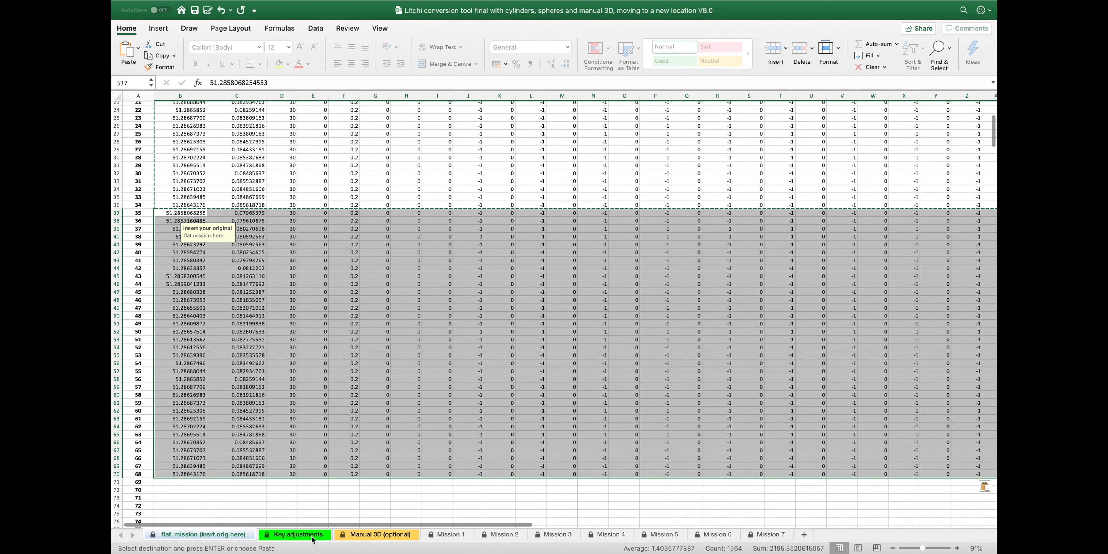
On Key adjustments, set Mission 1 to end at point 68
{"action": "left_click", "coordinate": [294, 534]}
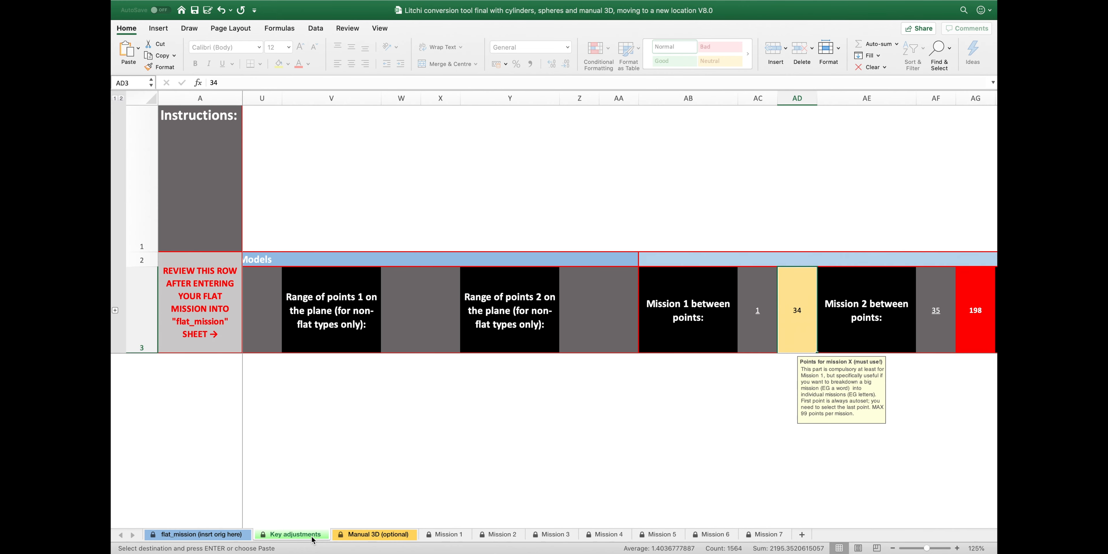
{"action": "scroll", "coordinate": [527, 411], "scroll_direction": "right", "scroll_amount": 3}
{"action": "type", "text": "68"}
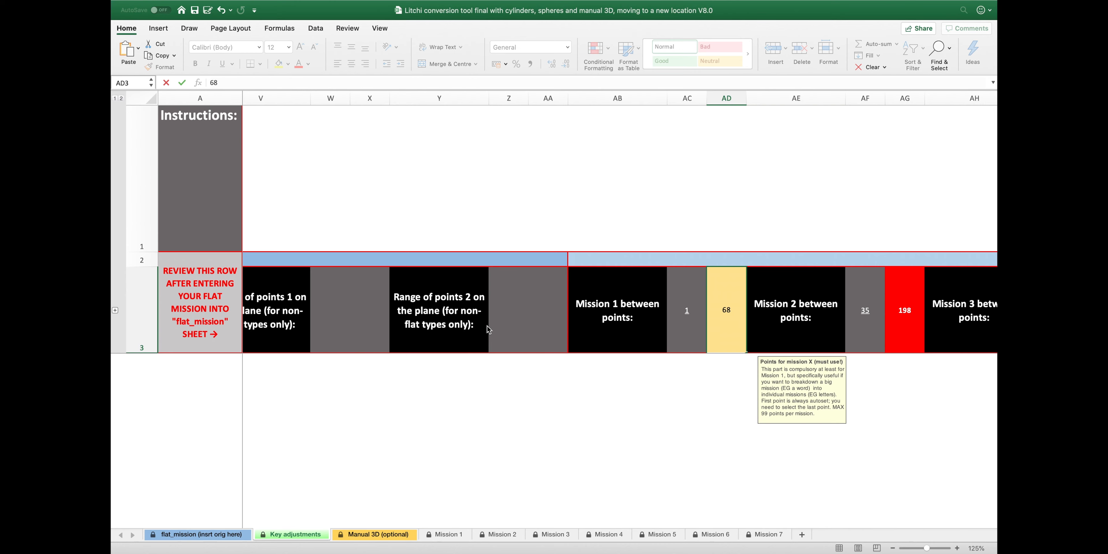
{"action": "key", "text": "Return"}
{"action": "scroll", "coordinate": [487, 325], "scroll_direction": "left", "scroll_amount": 2}
{"action": "scroll", "coordinate": [487, 326], "scroll_direction": "left", "scroll_amount": 6}
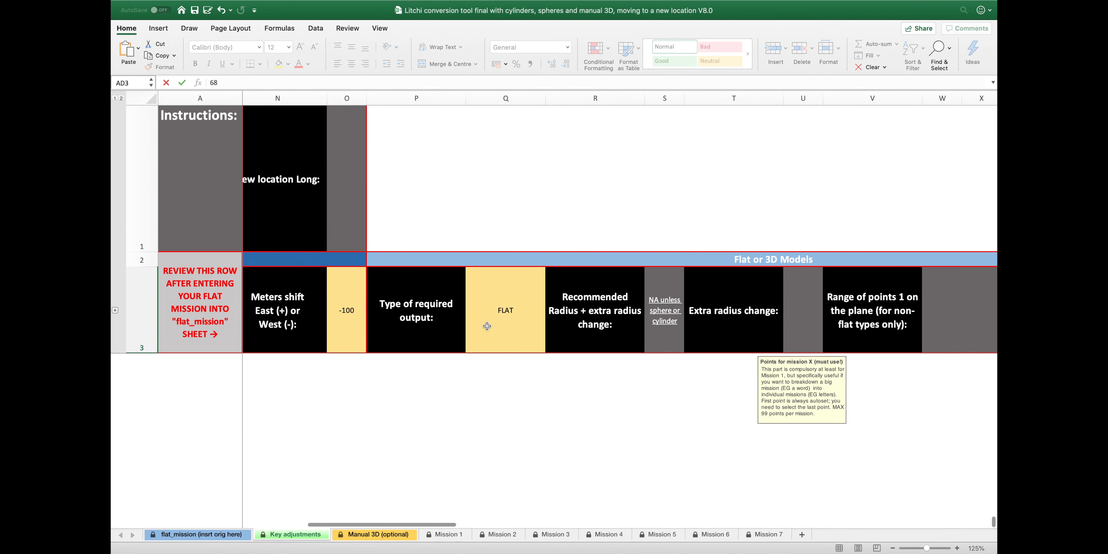
{"action": "scroll", "coordinate": [487, 325], "scroll_direction": "left", "scroll_amount": 8}
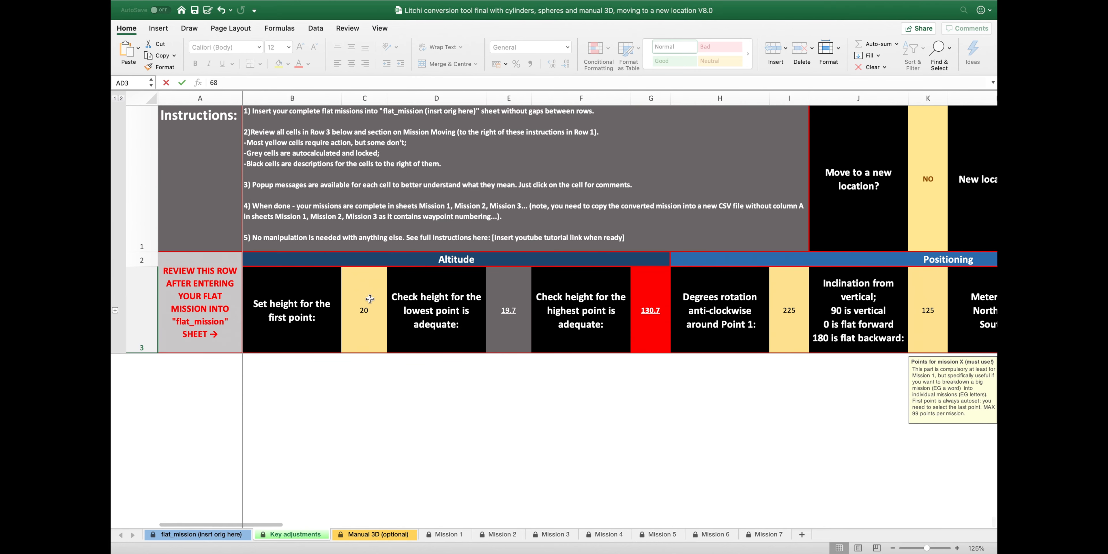
Set the rotation around Point 1 to 330 degrees in I3
{"action": "left_click", "coordinate": [790, 297]}
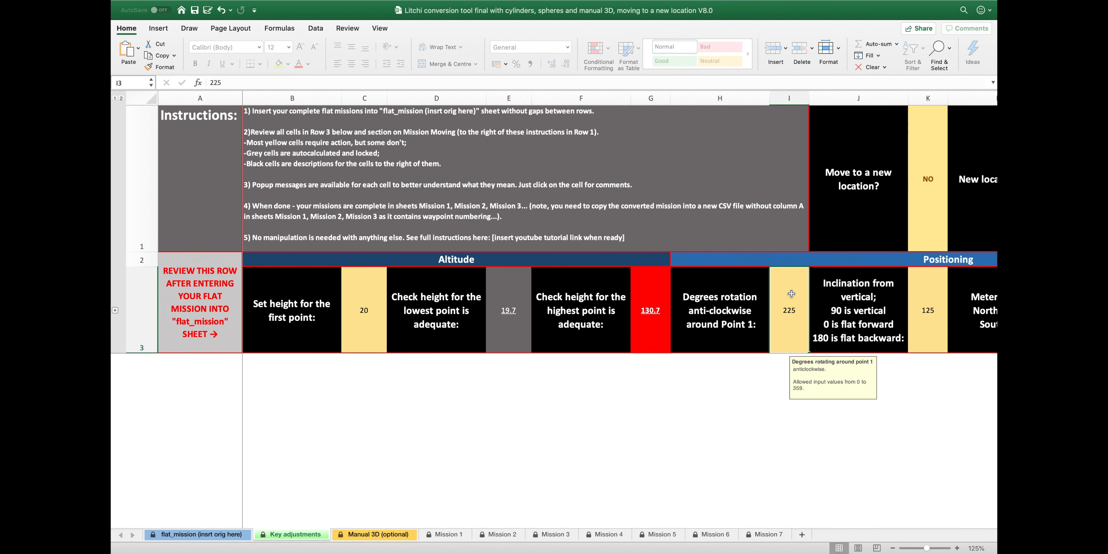
{"action": "type", "text": "330"}
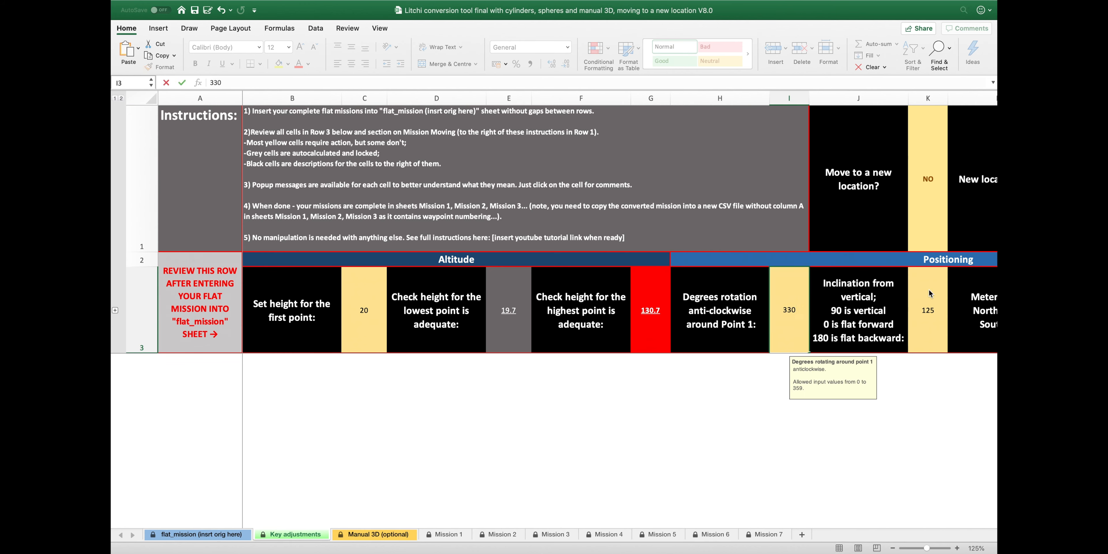
{"action": "left_click", "coordinate": [929, 290]}
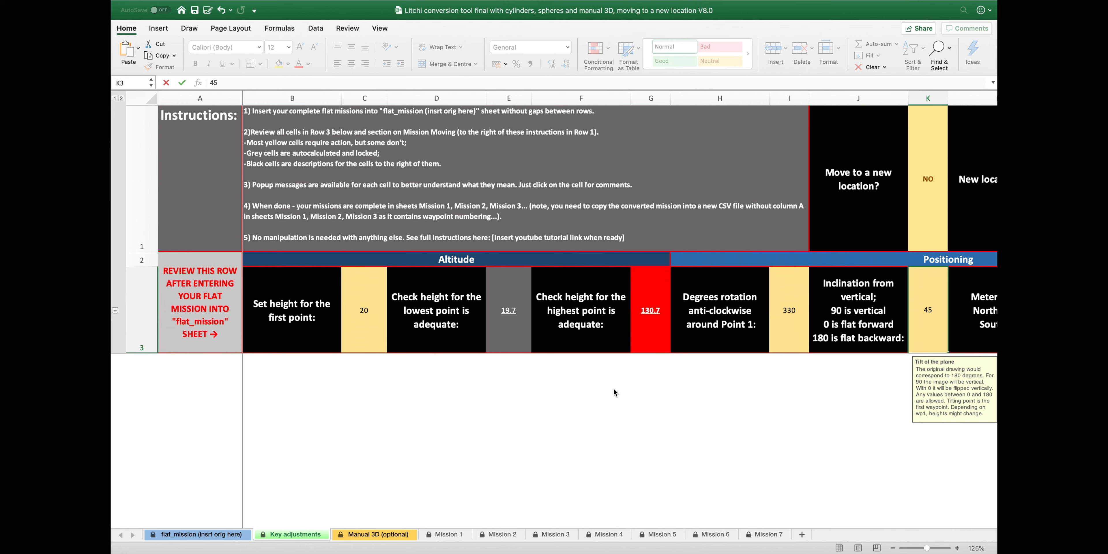
Enable Manual 3D and give points 35 onward a height of 20 m in B37:B69
{"action": "left_click", "coordinate": [374, 535]}
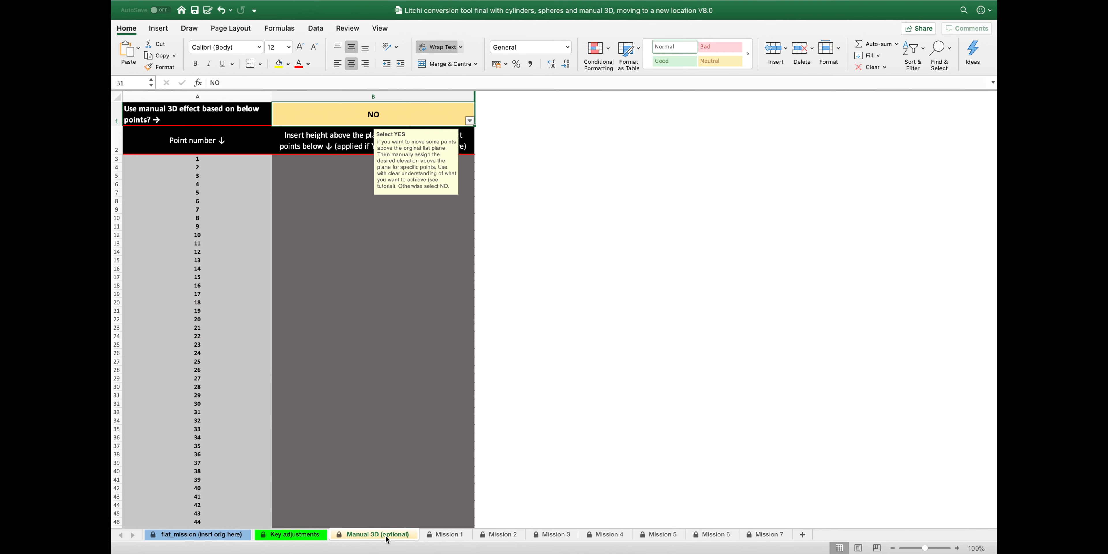
{"action": "left_click", "coordinate": [469, 121]}
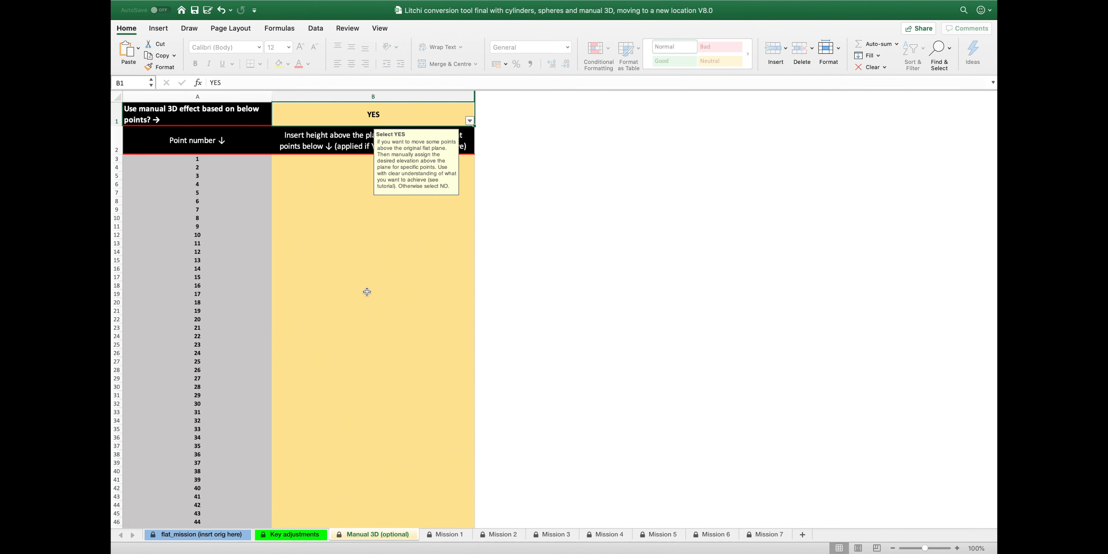
{"action": "scroll", "coordinate": [367, 292], "scroll_direction": "down", "scroll_amount": 6}
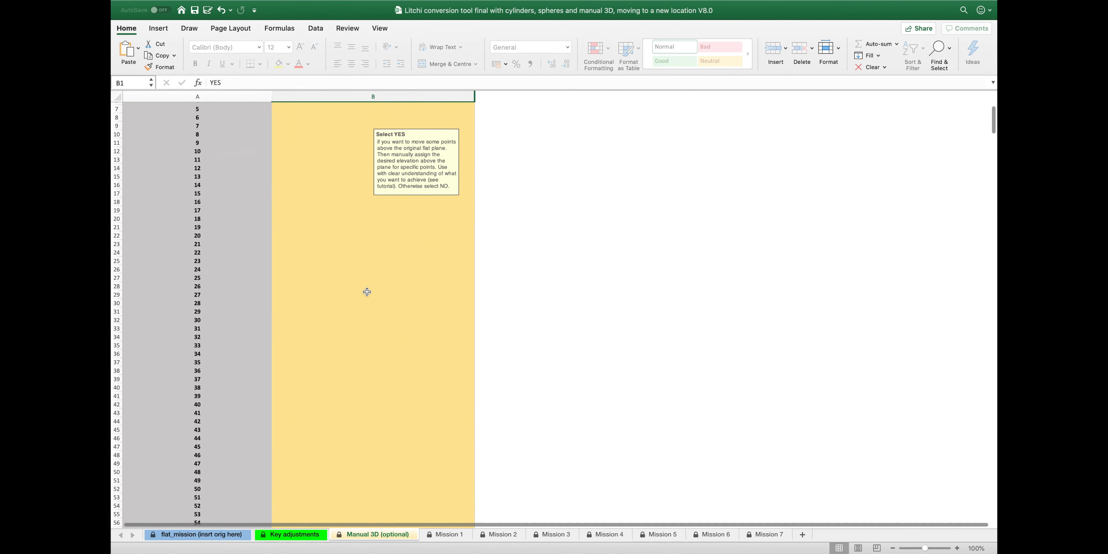
{"action": "left_click", "coordinate": [349, 257]}
{"action": "left_click", "coordinate": [352, 265]}
{"action": "type", "text": "20"}
{"action": "key", "text": "Return"}
{"action": "key", "text": "Up"}
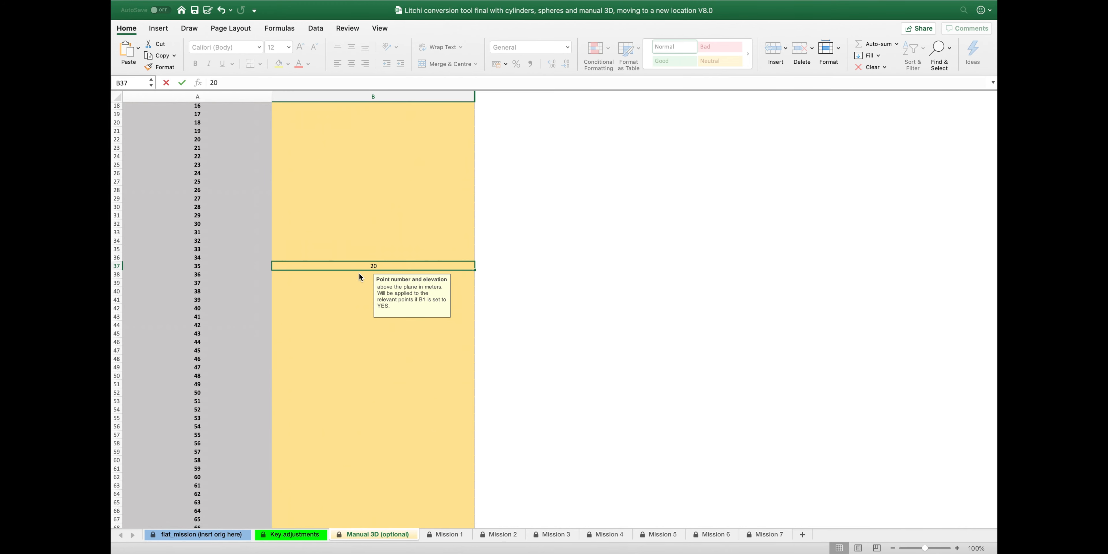
{"action": "key", "text": "super+c"}
{"action": "key", "text": "Down"}
{"action": "key", "text": "shift+Down"}
{"action": "key", "text": "shift+Down"}
{"action": "key", "text": "shift+Down"}
{"action": "key", "text": "shift+Down"}
{"action": "key", "text": "shift+Down"}
{"action": "key", "text": "shift+Down"}
{"action": "key", "text": "shift+Down"}
{"action": "key", "text": "shift+Down"}
{"action": "key", "text": "shift+Down"}
{"action": "key", "text": "shift+Down"}
{"action": "key", "text": "shift+Down"}
{"action": "key", "text": "shift+Down"}
{"action": "key", "text": "shift+Down"}
{"action": "key", "text": "shift+Down"}
{"action": "key", "text": "shift+Down"}
{"action": "key", "text": "shift+Down"}
{"action": "key", "text": "shift+Down"}
{"action": "key", "text": "shift+Down"}
{"action": "key", "text": "shift+Down"}
{"action": "key", "text": "shift+Down"}
{"action": "key", "text": "shift+Down"}
{"action": "key", "text": "shift+Down"}
{"action": "key", "text": "shift+Down"}
{"action": "key", "text": "shift+Down"}
{"action": "key", "text": "shift+Down"}
{"action": "key", "text": "shift+Down"}
{"action": "key", "text": "shift+Down"}
{"action": "key", "text": "shift+Down"}
{"action": "key", "text": "shift+Down"}
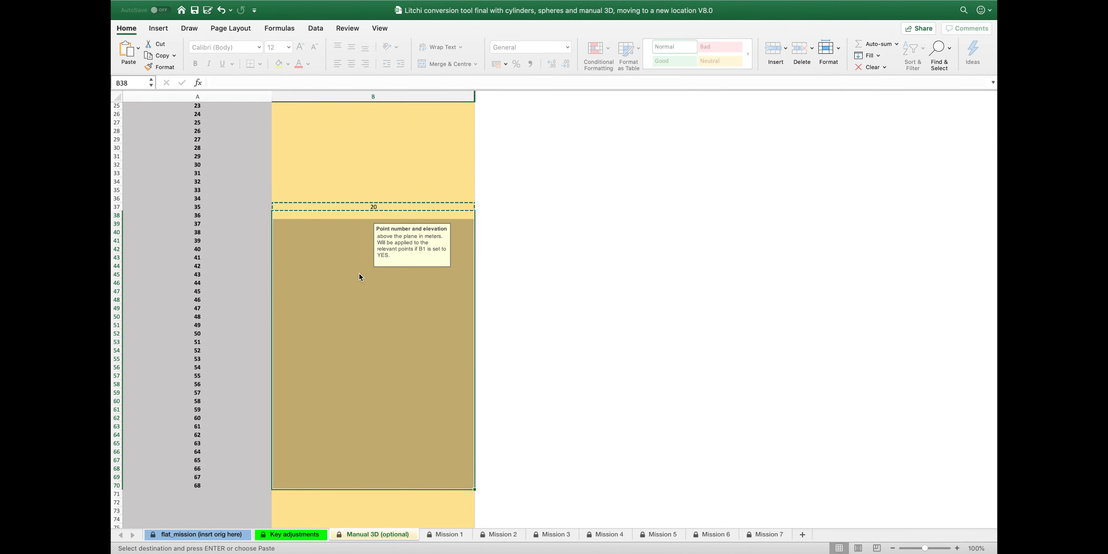
{"action": "key", "text": "super+v"}
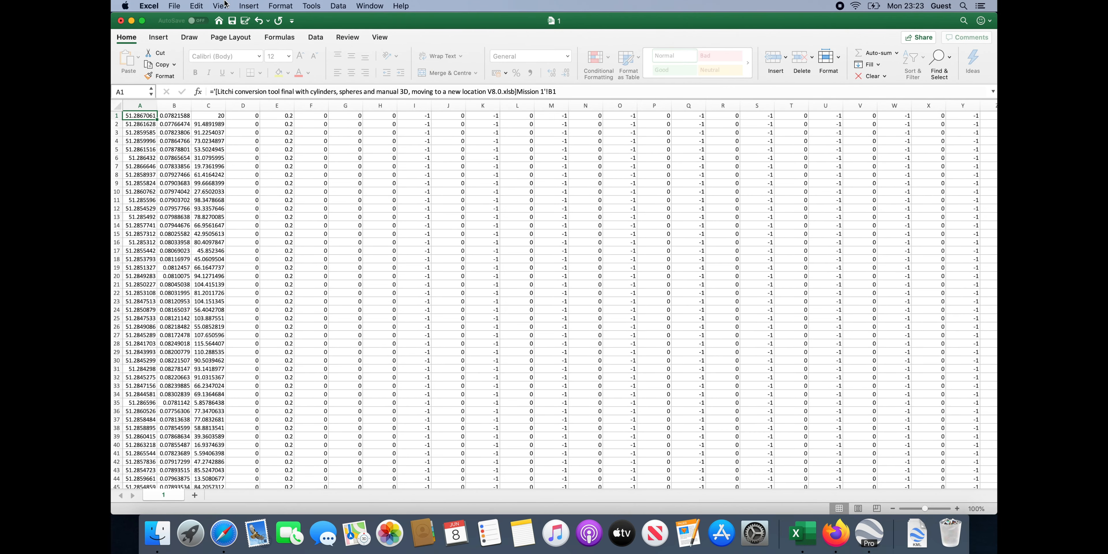
Save the workbook as CSV UTF-8 named '1 in 3D'
{"action": "left_click", "coordinate": [173, 5]}
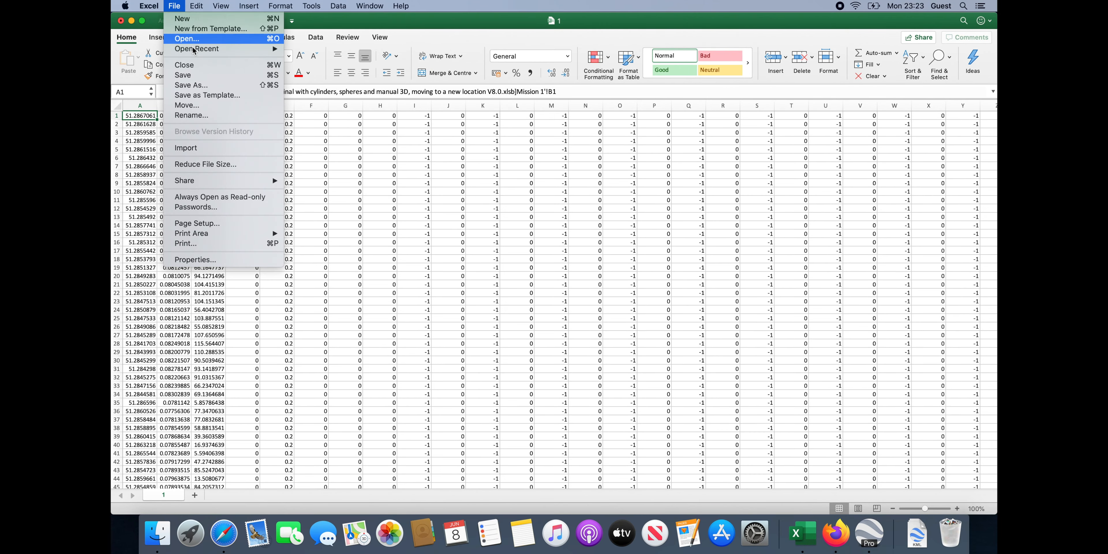
{"action": "left_click", "coordinate": [191, 86]}
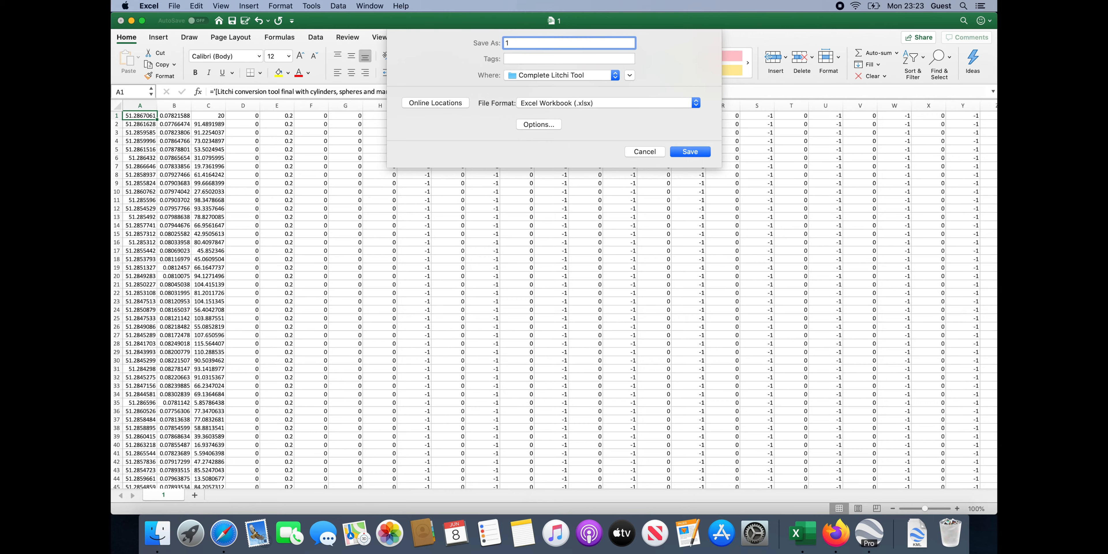
{"action": "left_click", "coordinate": [593, 102]}
{"action": "left_click", "coordinate": [589, 137]}
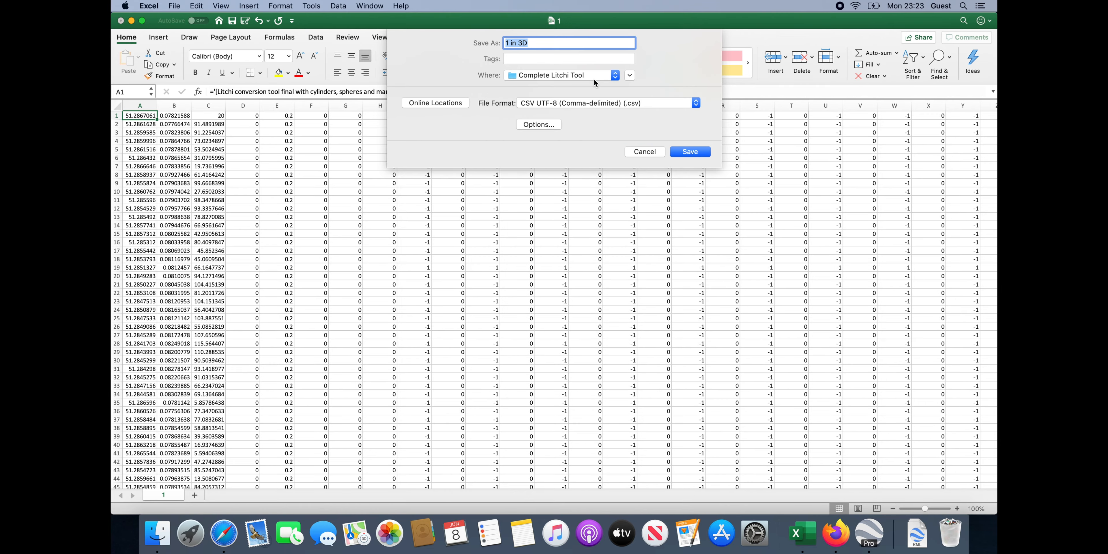
{"action": "left_click", "coordinate": [594, 76]}
{"action": "left_click", "coordinate": [567, 156]}
{"action": "key", "text": "Return"}
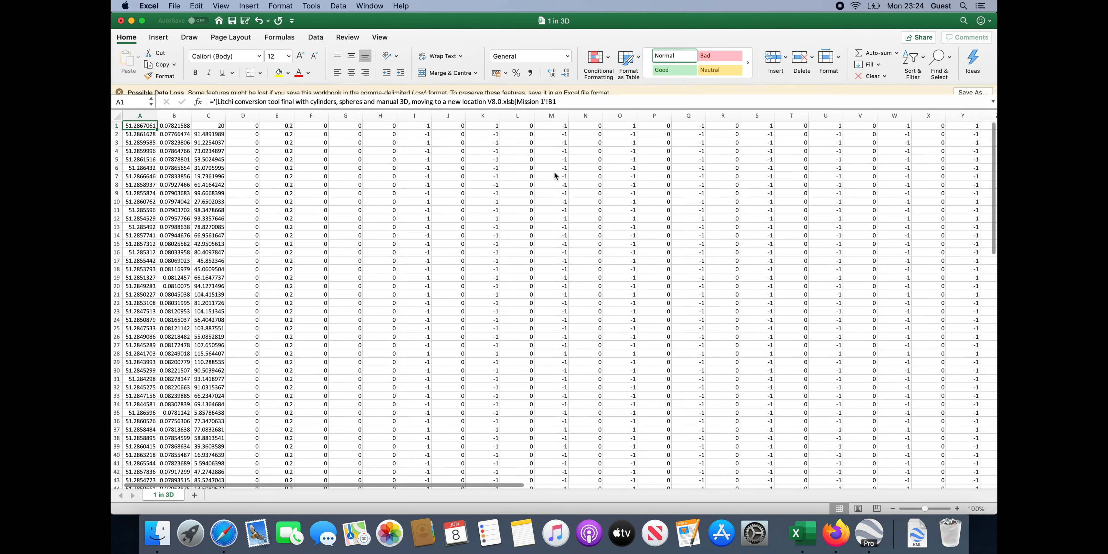
Import 1 in 3D.csv into Litchi as a new mission and open its KML 3D path
{"action": "key", "text": "ctrl+Up"}
{"action": "left_click", "coordinate": [641, 37]}
{"action": "left_click", "coordinate": [175, 525]}
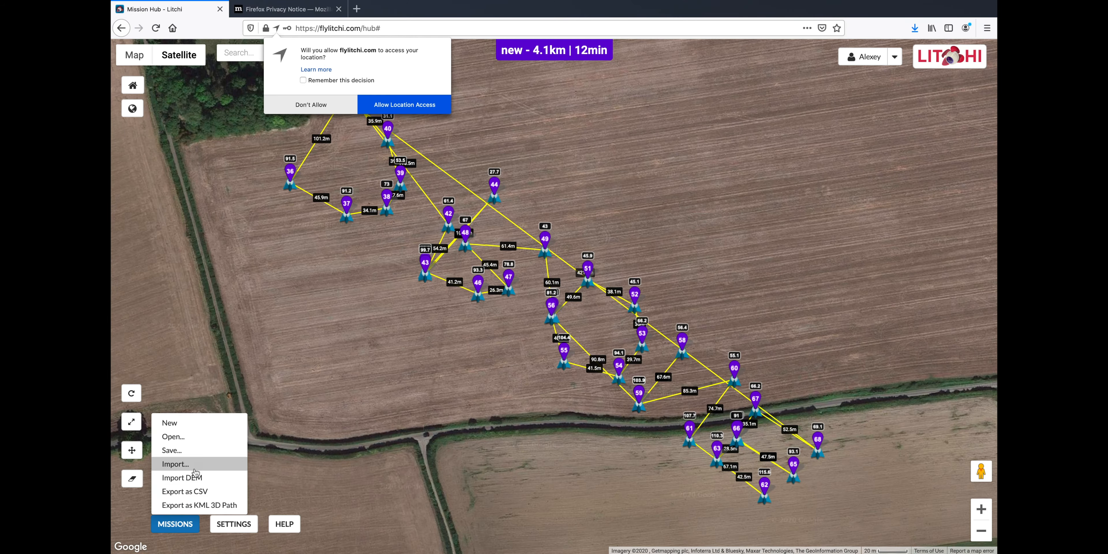
{"action": "left_click", "coordinate": [185, 465]}
{"action": "left_click", "coordinate": [341, 258]}
{"action": "left_click", "coordinate": [484, 108]}
{"action": "left_click", "coordinate": [735, 305]}
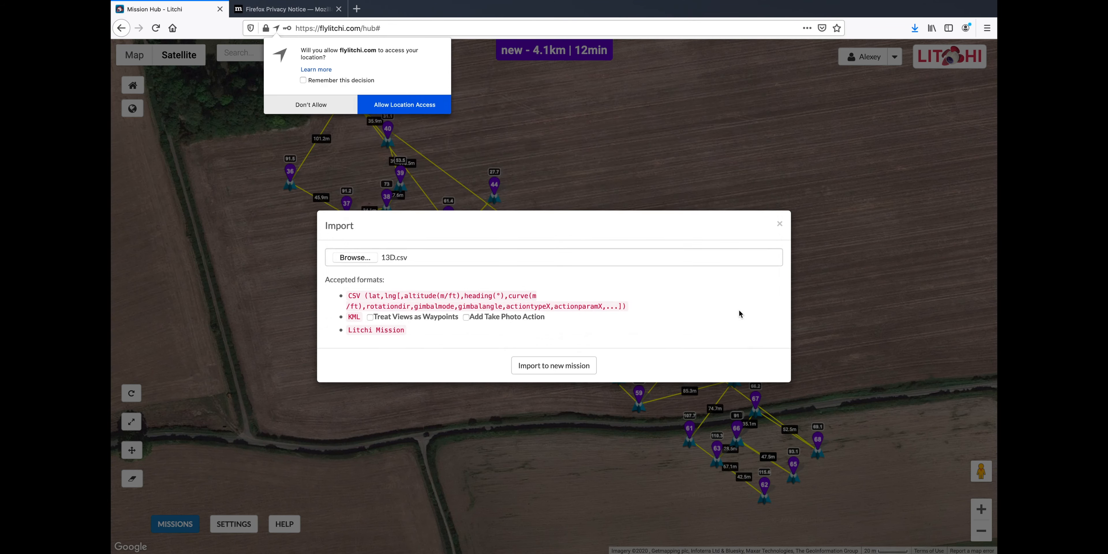
{"action": "left_click", "coordinate": [557, 365]}
{"action": "left_click", "coordinate": [176, 524]}
{"action": "left_click", "coordinate": [185, 505]}
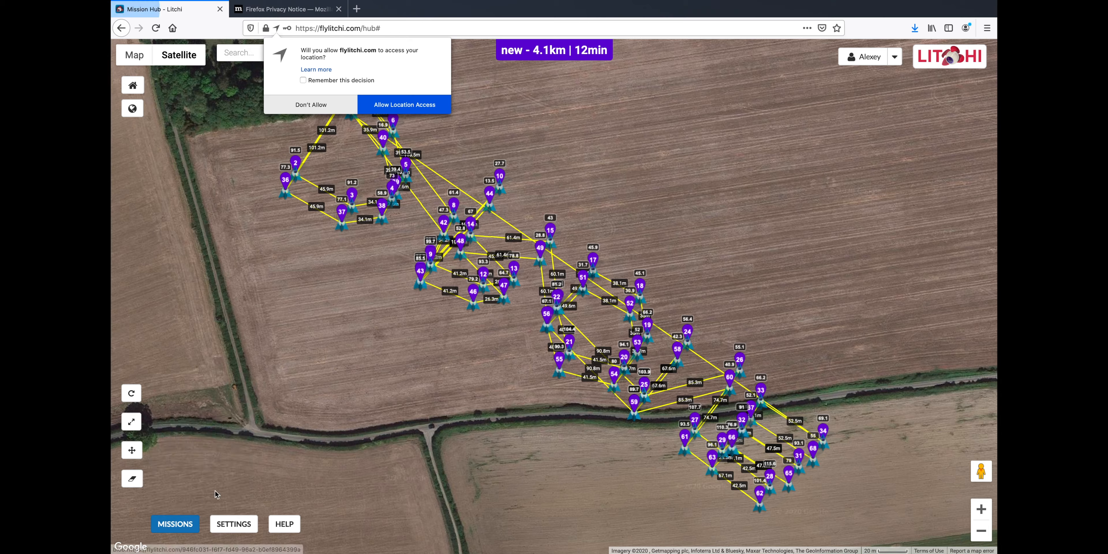
{"action": "left_click", "coordinate": [623, 343]}
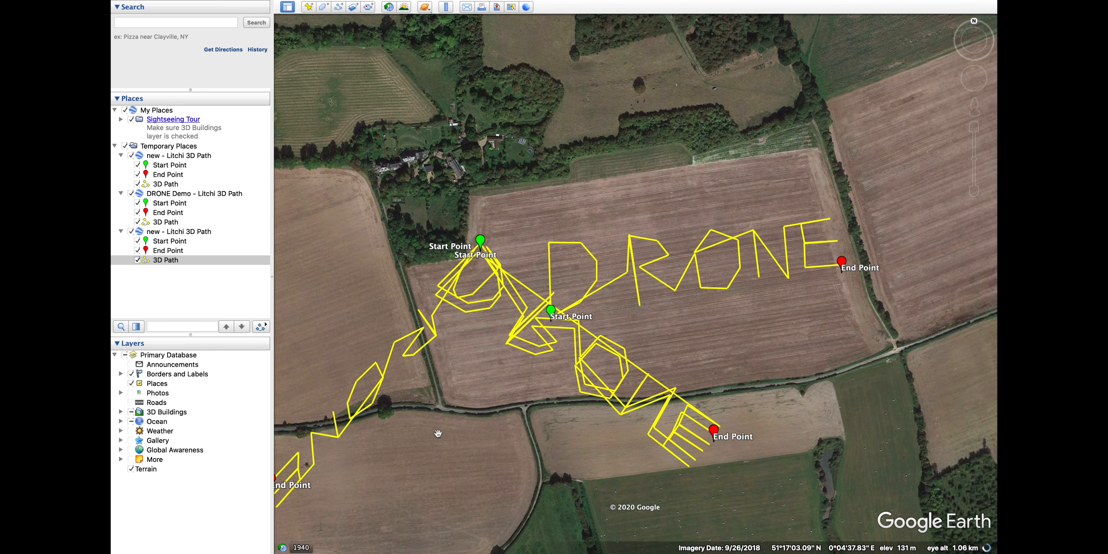
Hide the DRONE Demo and earlier Litchi 3D paths, leaving only the new DRONE path
{"action": "left_click", "coordinate": [131, 194]}
{"action": "left_click", "coordinate": [131, 156]}
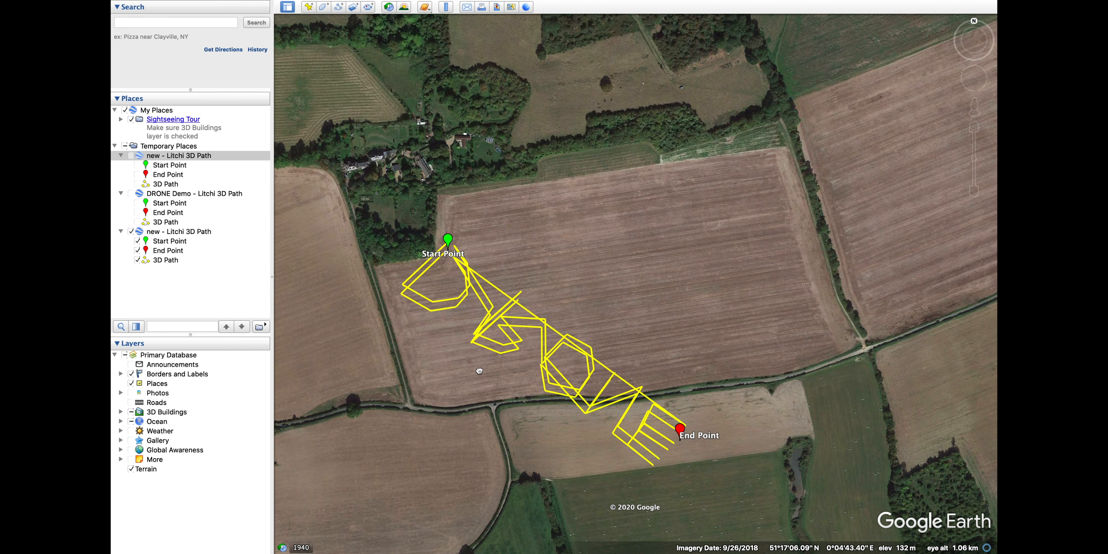
{"action": "left_click_drag", "start_coordinate": [484, 388], "coordinate": [764, 147]}
Inspect the DRONE path from ground level over the field, then return to a north-up aerial view
{"action": "mouse_move", "coordinate": [979, 115]}
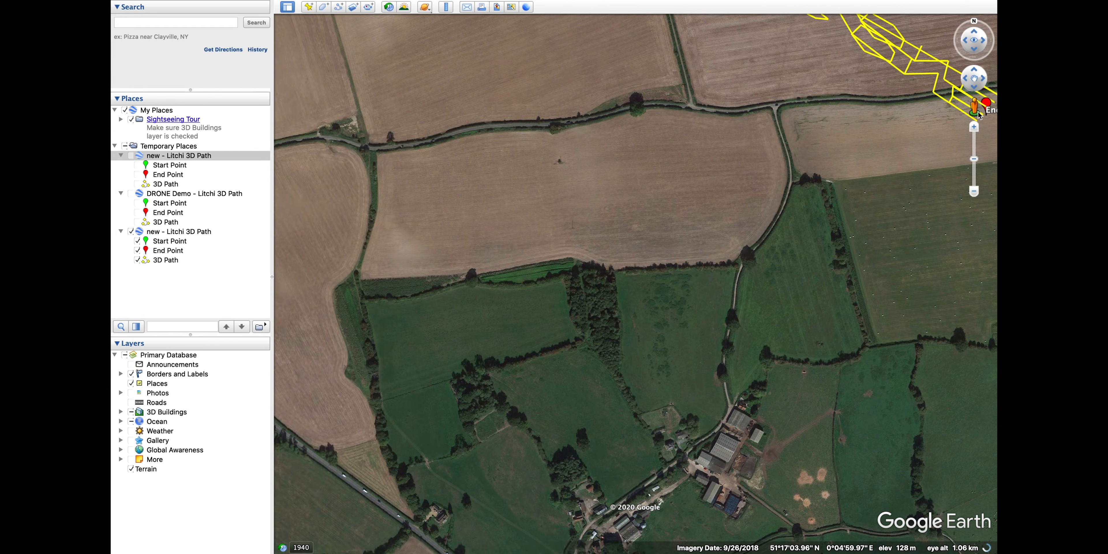
{"action": "left_click_drag", "start_coordinate": [660, 269], "coordinate": [659, 268]}
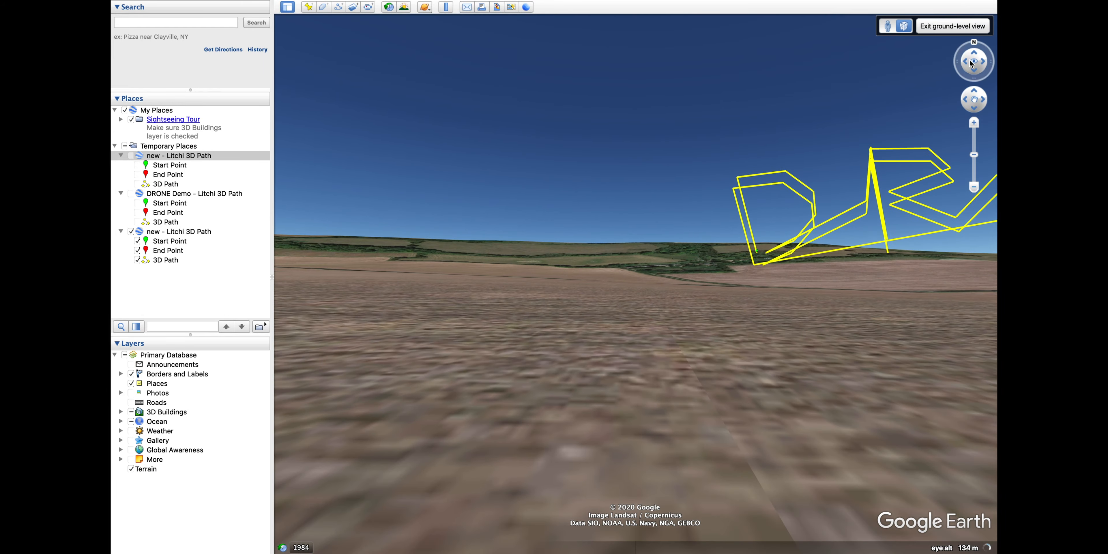
{"action": "mouse_move", "coordinate": [972, 61]}
{"action": "left_mouse_down"}
{"action": "mouse_move", "coordinate": [979, 54]}
{"action": "mouse_move", "coordinate": [969, 56]}
{"action": "left_mouse_up"}
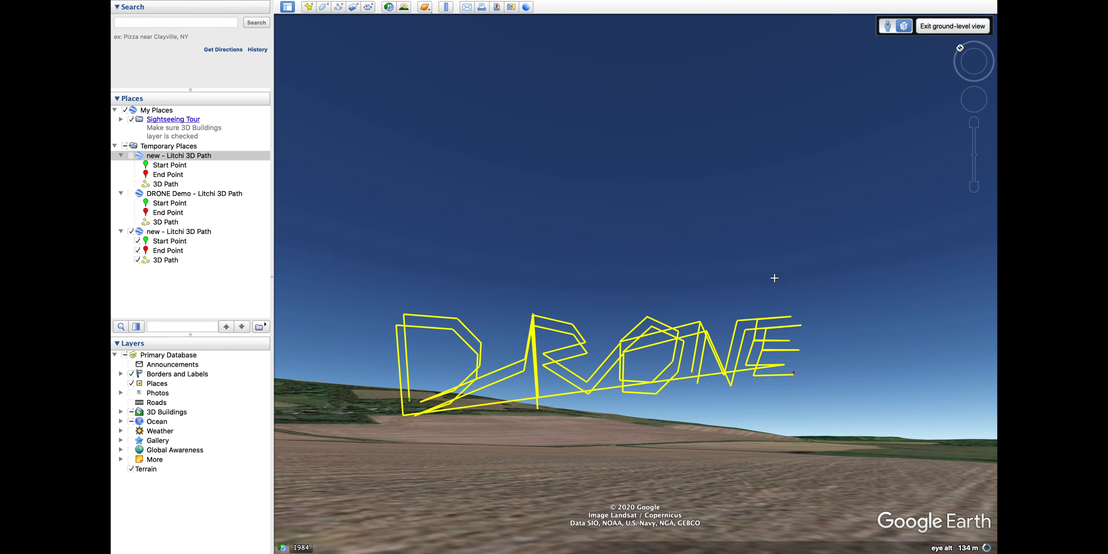
{"action": "left_click_drag", "start_coordinate": [774, 277], "coordinate": [804, 253]}
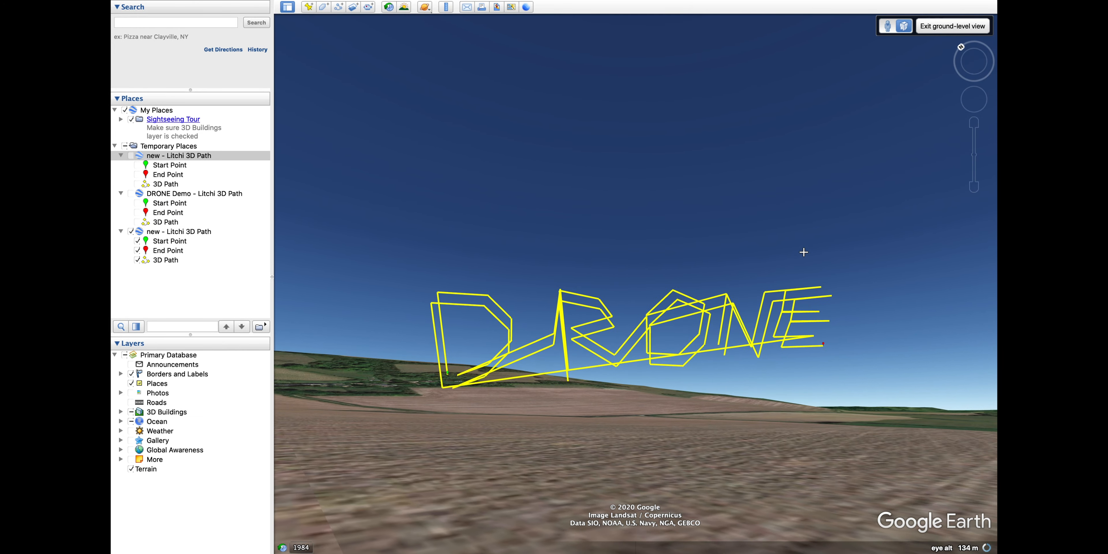
{"action": "left_click", "coordinate": [944, 26]}
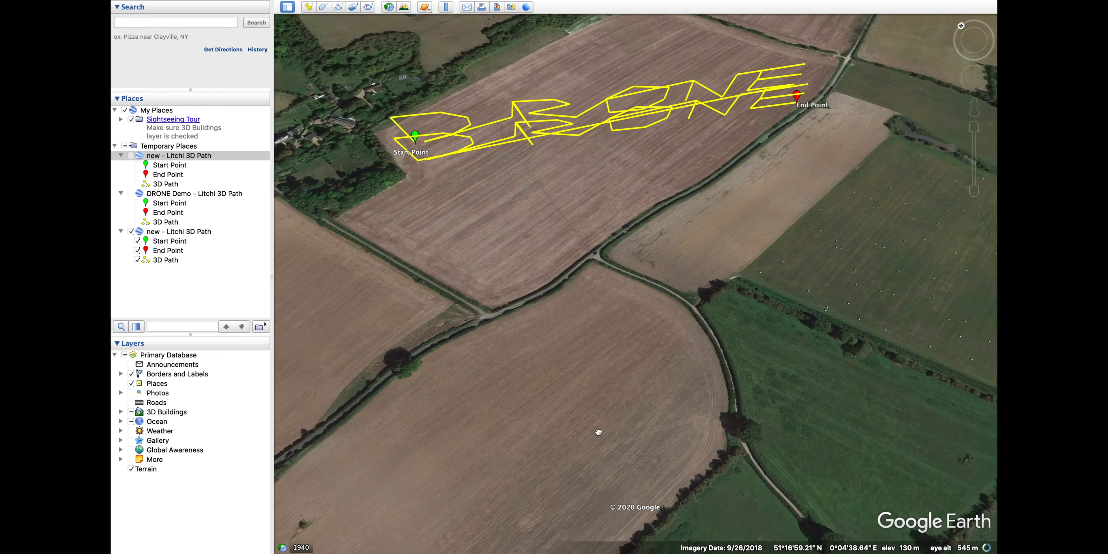
{"action": "key", "text": "r"}
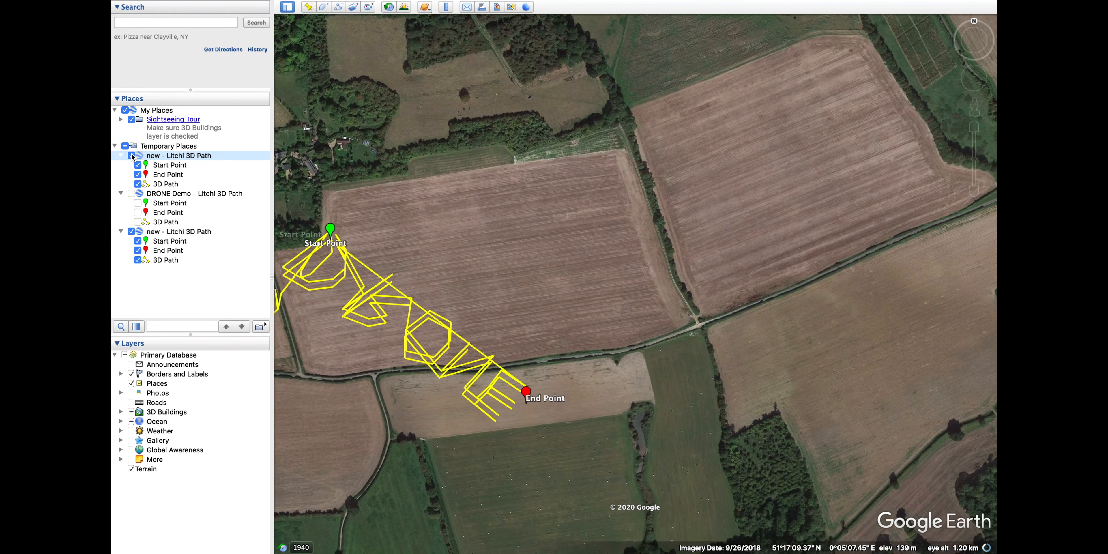
Swap the first new Litchi 3D path for DRONE Demo and zoom in on the field lettering
{"action": "left_click", "coordinate": [131, 155]}
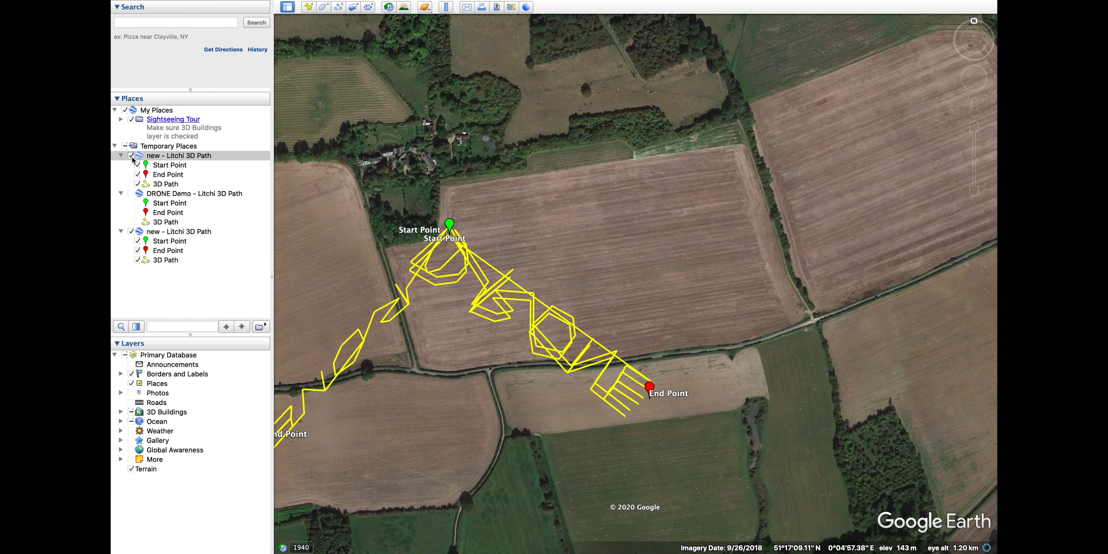
{"action": "left_click", "coordinate": [130, 155]}
{"action": "left_click", "coordinate": [131, 194]}
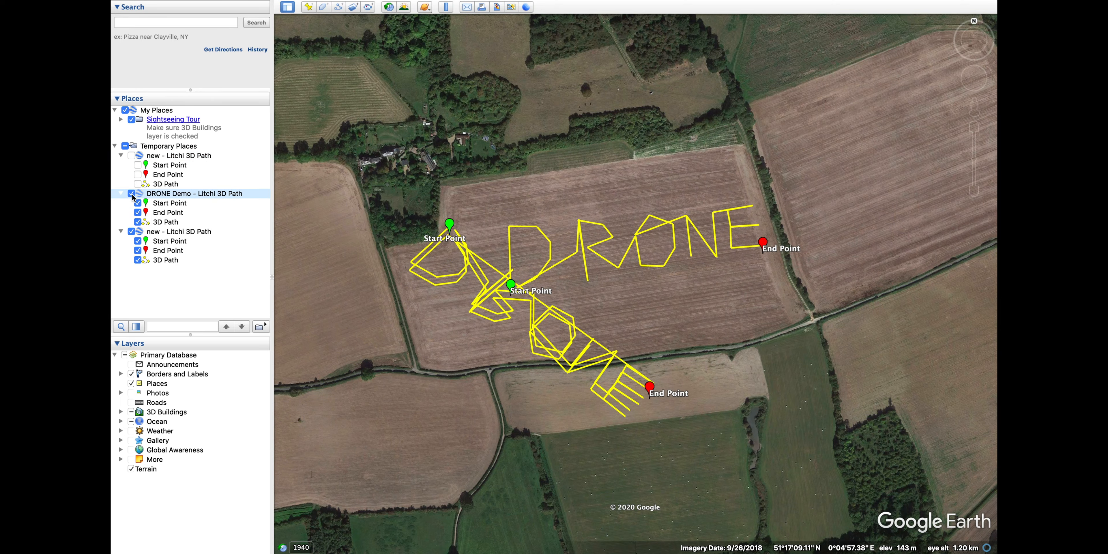
{"action": "scroll", "coordinate": [578, 279], "scroll_direction": "up", "scroll_amount": 5}
{"action": "left_click_drag", "start_coordinate": [578, 279], "coordinate": [637, 332]}
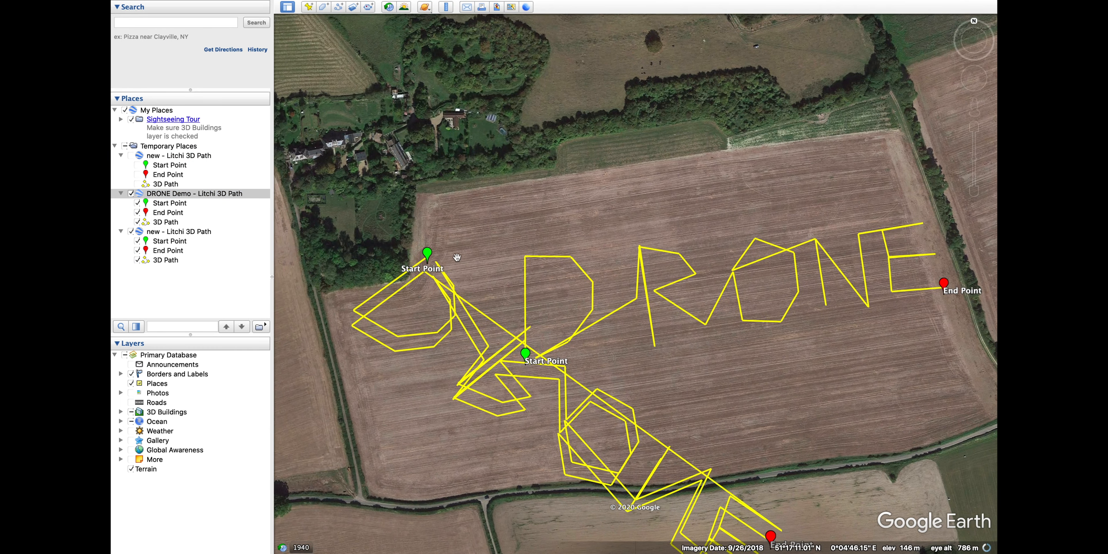
{"action": "left_click", "coordinate": [446, 7]}
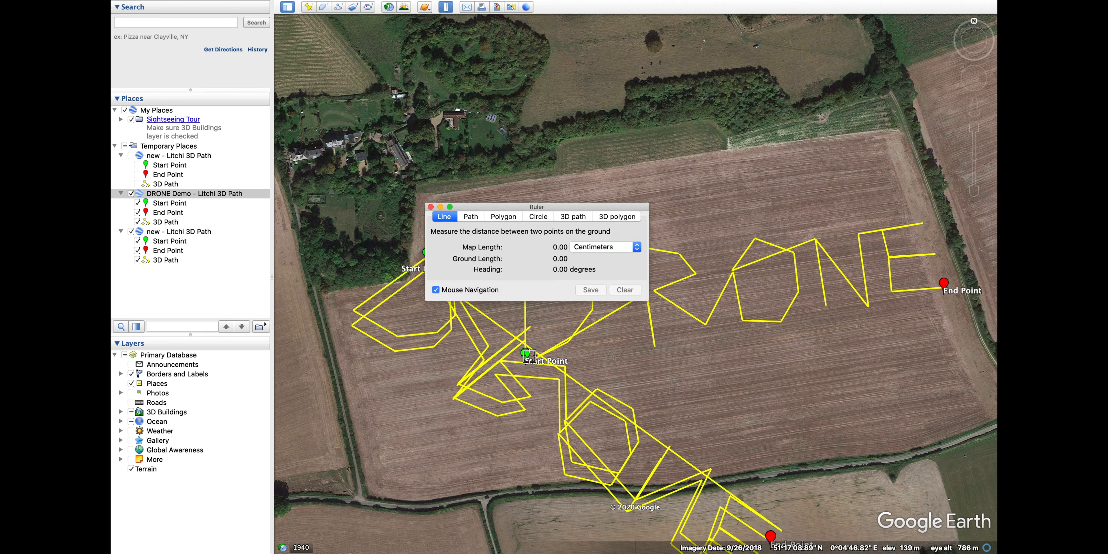
{"action": "left_click", "coordinate": [525, 345]}
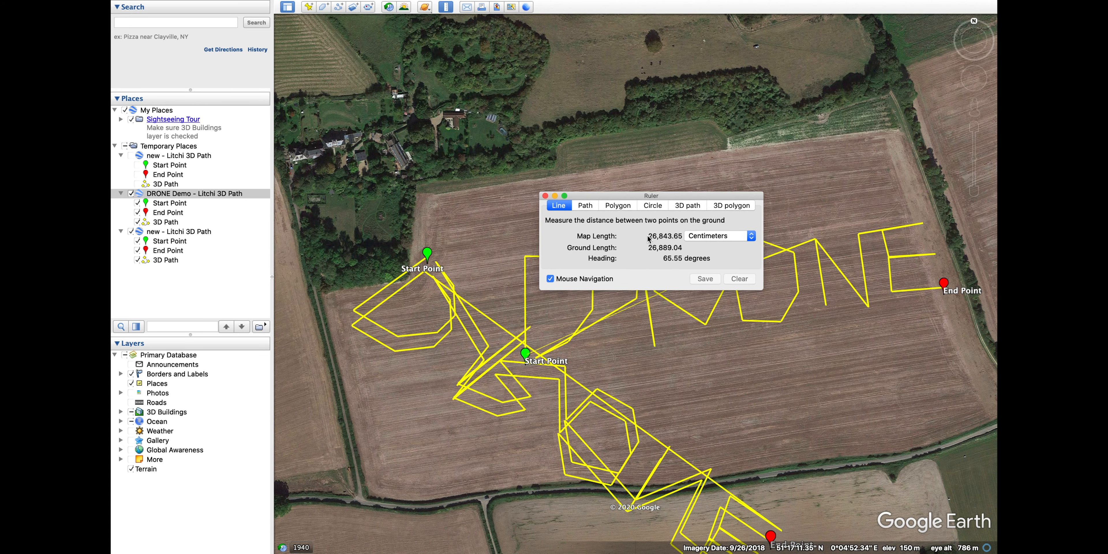
{"action": "left_click", "coordinate": [545, 196]}
{"action": "left_click", "coordinate": [447, 8]}
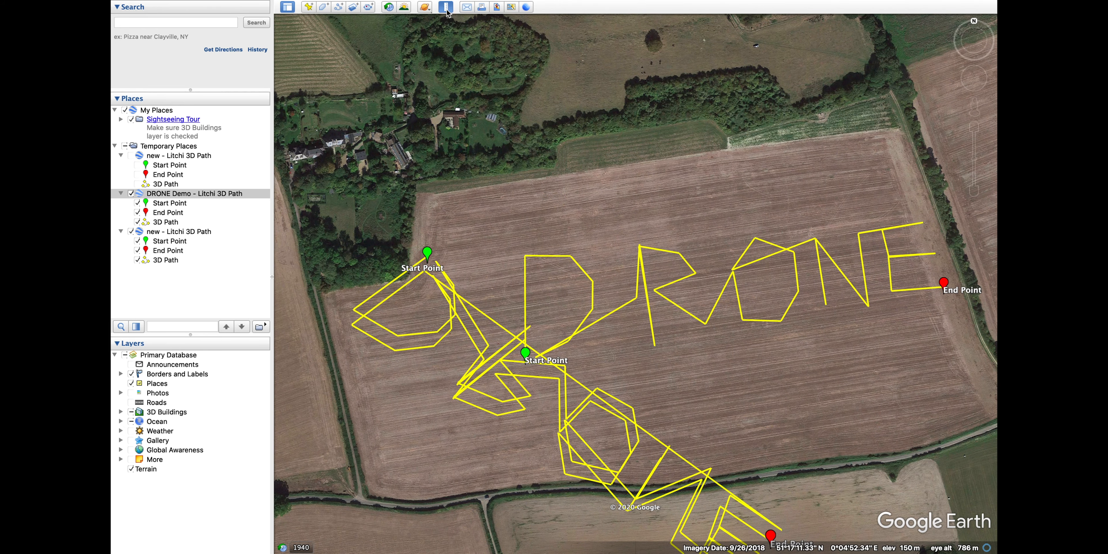
{"action": "left_click", "coordinate": [708, 249]}
{"action": "left_click", "coordinate": [709, 258]}
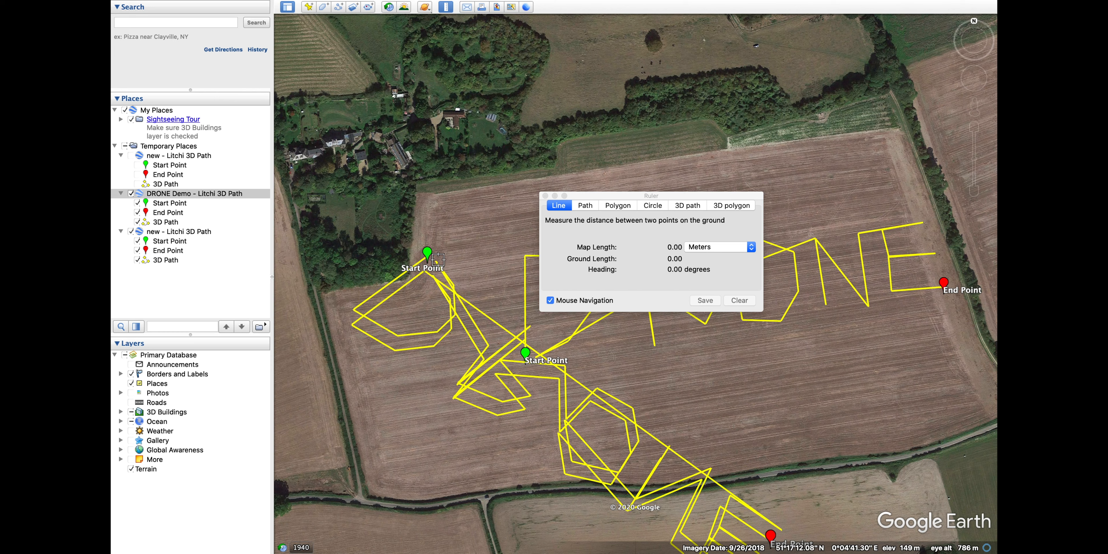
{"action": "left_click", "coordinate": [526, 354]}
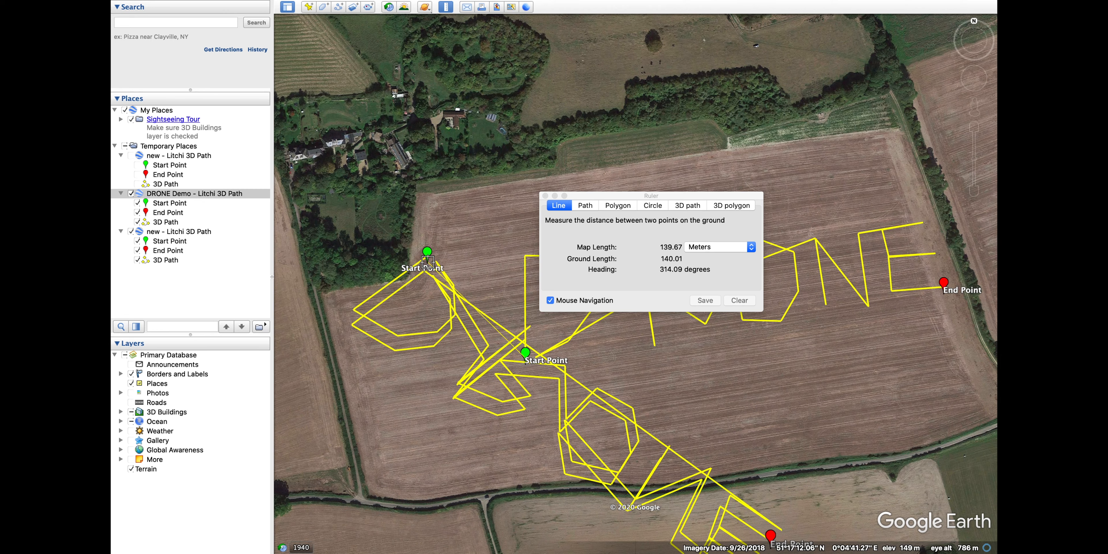
{"action": "left_click", "coordinate": [739, 300]}
{"action": "left_click", "coordinate": [545, 196]}
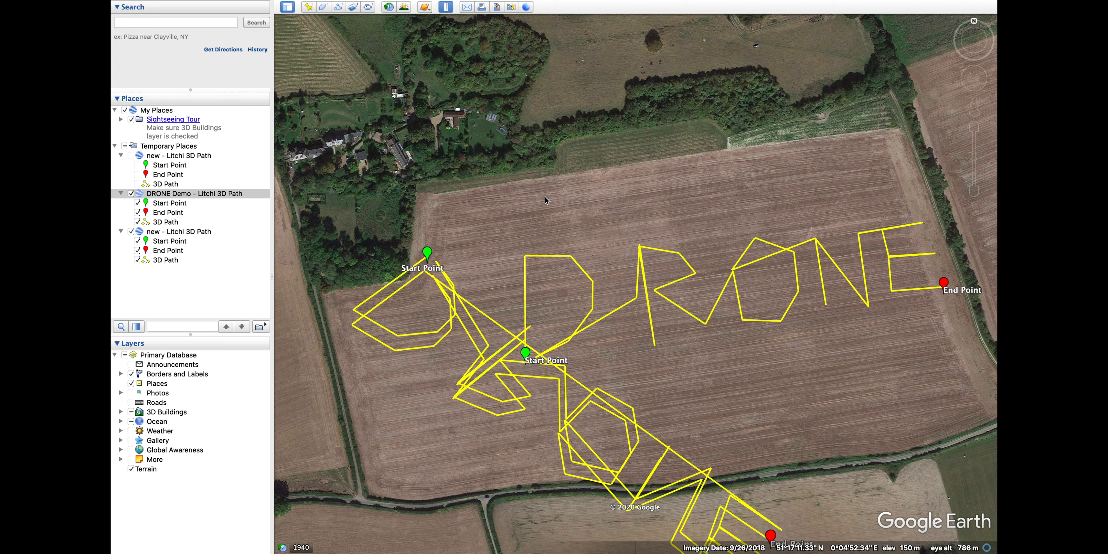
{"action": "left_click_drag", "start_coordinate": [643, 354], "coordinate": [611, 284]}
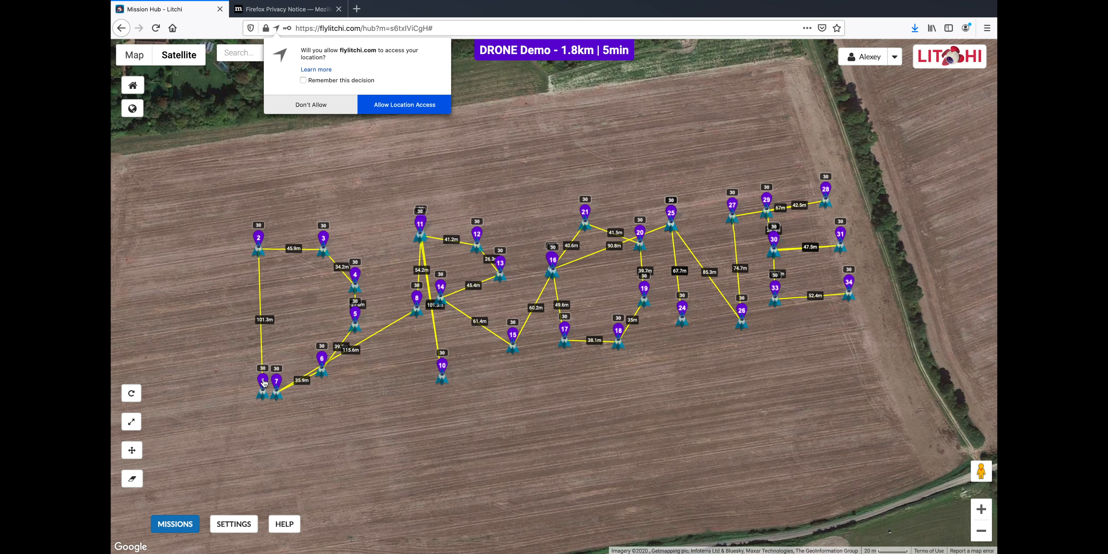
Add a second waypoint and move the DRONE Demo start point into the lettering
{"action": "left_click_drag", "start_coordinate": [264, 383], "coordinate": [268, 382]}
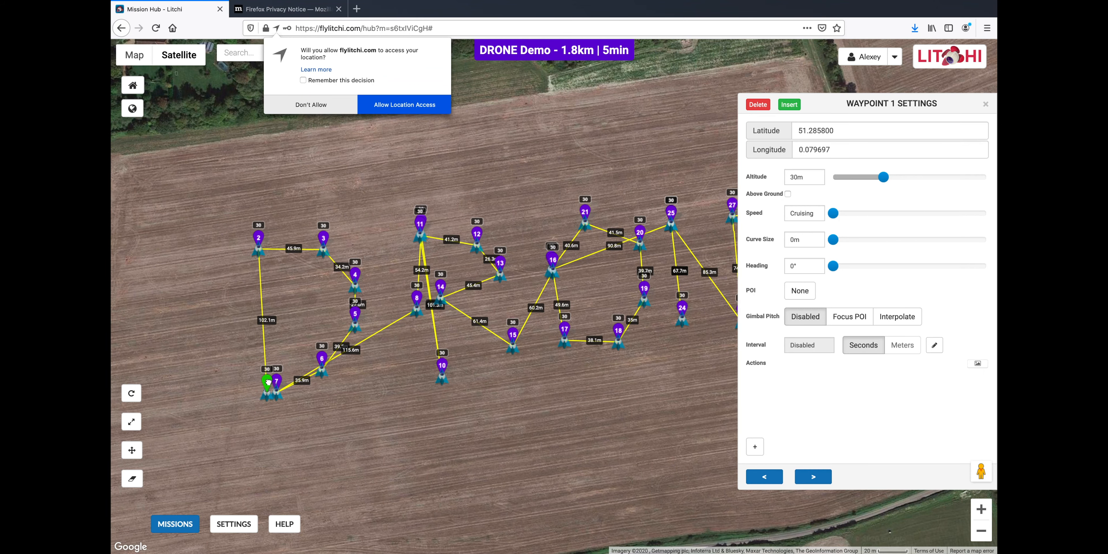
{"action": "left_click", "coordinate": [790, 106]}
{"action": "left_click_drag", "start_coordinate": [559, 359], "coordinate": [590, 426]}
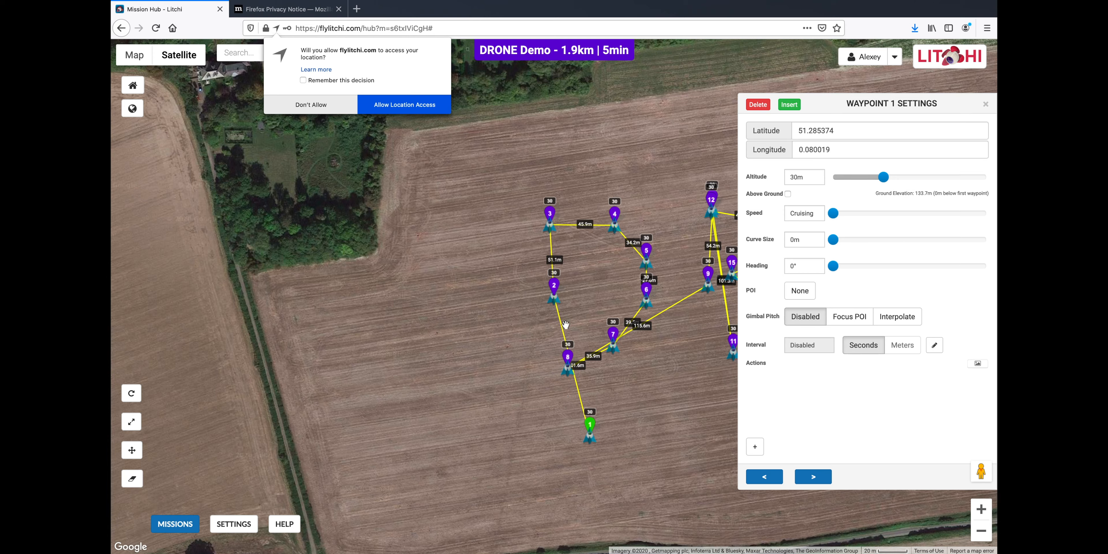
{"action": "left_click_drag", "start_coordinate": [555, 291], "coordinate": [567, 367]}
{"action": "left_click_drag", "start_coordinate": [666, 382], "coordinate": [408, 384]}
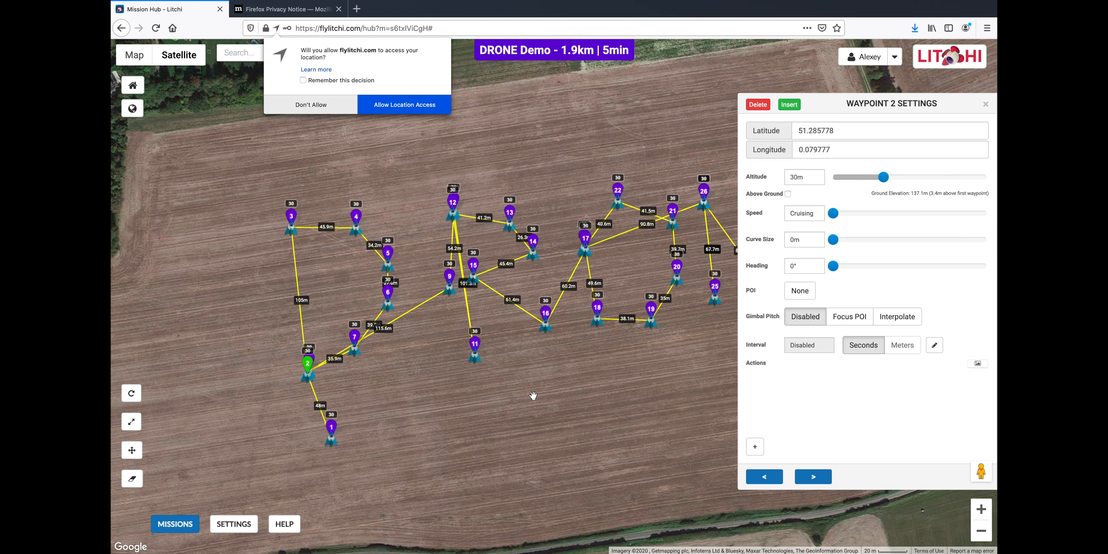
{"action": "scroll", "coordinate": [535, 396], "scroll_direction": "down", "scroll_amount": 2}
{"action": "left_click_drag", "start_coordinate": [564, 419], "coordinate": [524, 473]}
{"action": "left_click_drag", "start_coordinate": [387, 458], "coordinate": [537, 374]}
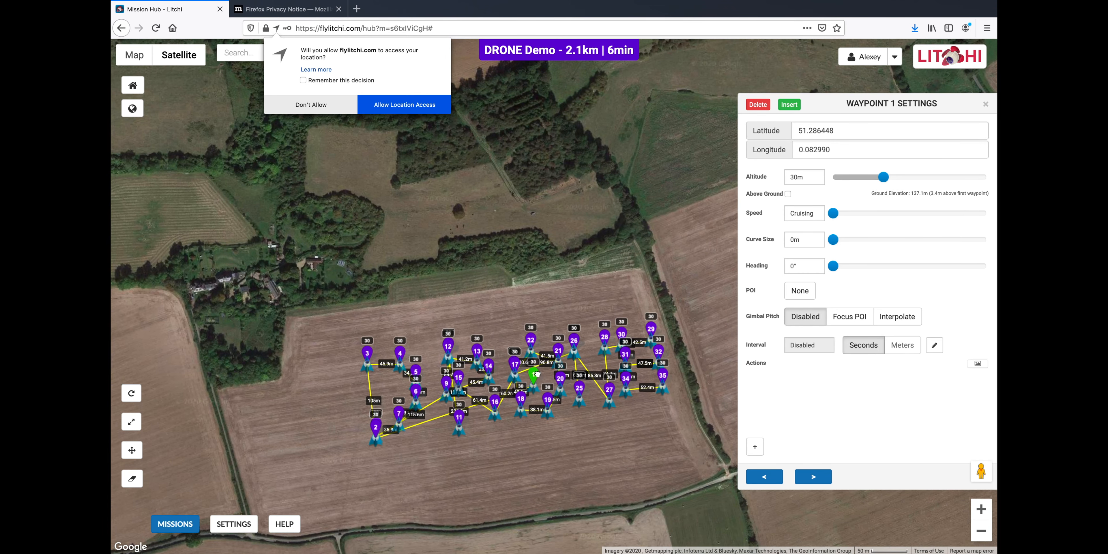
{"action": "left_click", "coordinate": [984, 105]}
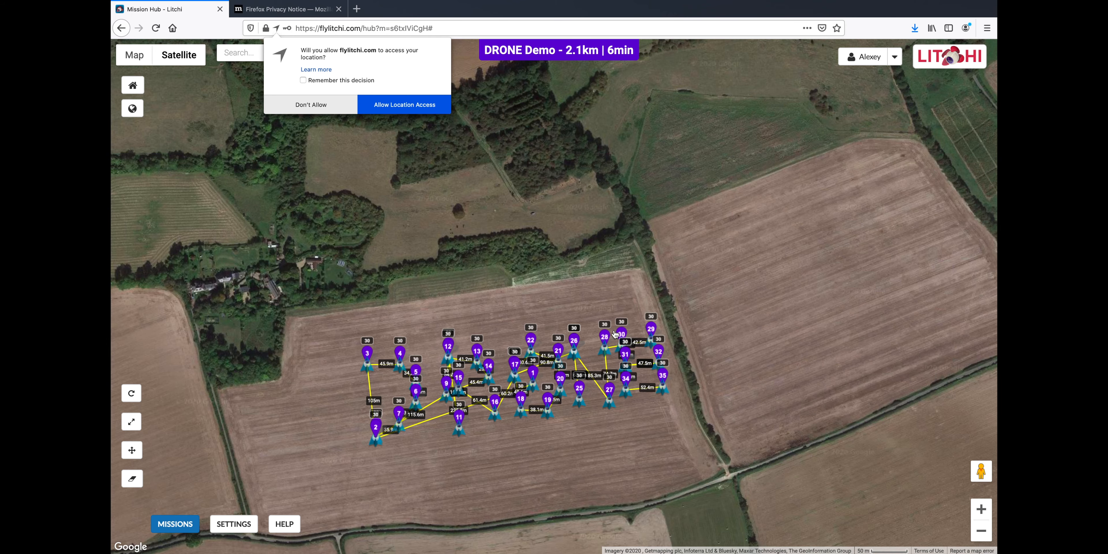
Export the mission as CSV and copy its full waypoint data block in Excel
{"action": "left_click", "coordinate": [159, 530]}
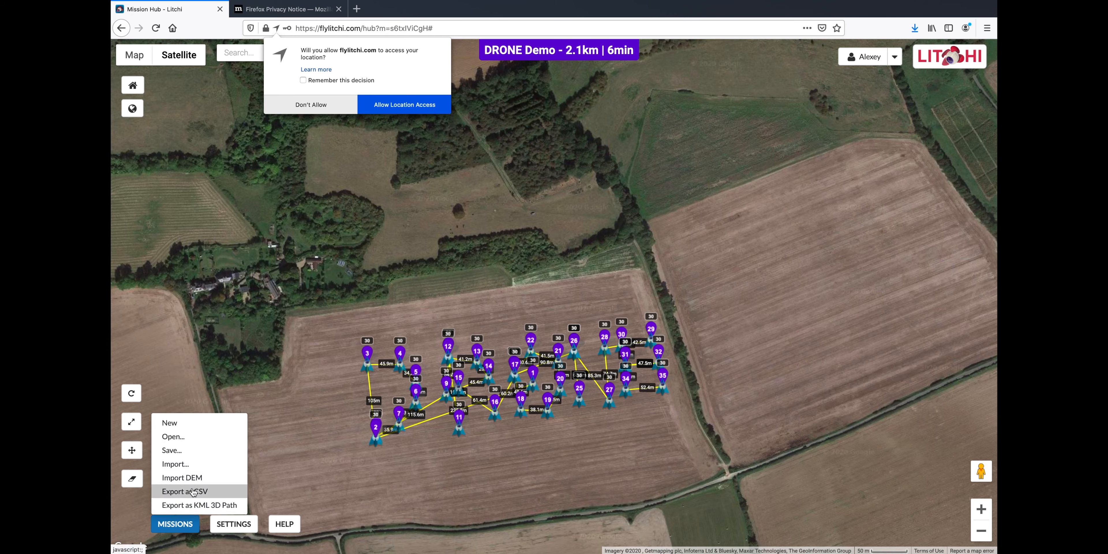
{"action": "left_click", "coordinate": [191, 492]}
{"action": "left_click", "coordinate": [629, 344]}
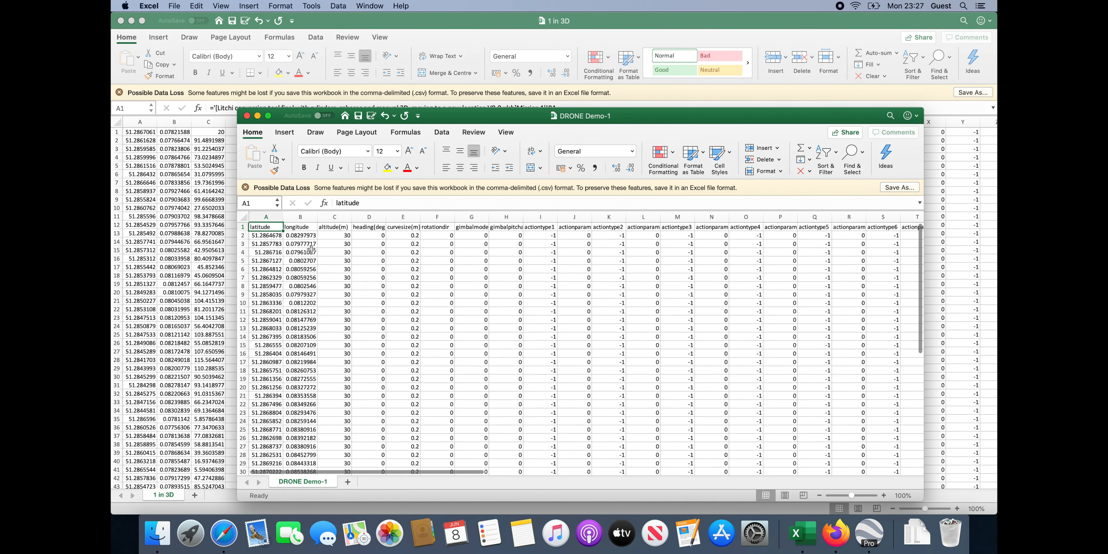
{"action": "left_click", "coordinate": [266, 235]}
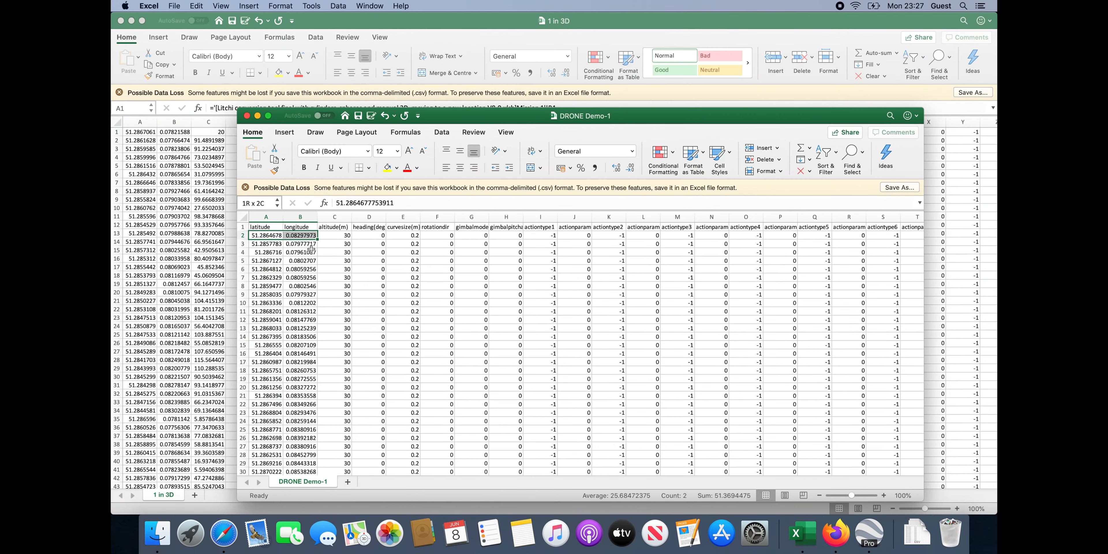
{"action": "key", "text": "ctrl+shift+End"}
{"action": "key", "text": "super+c"}
Paste the waypoints as values into flat_mission starting at B3
{"action": "left_click", "coordinate": [121, 23]}
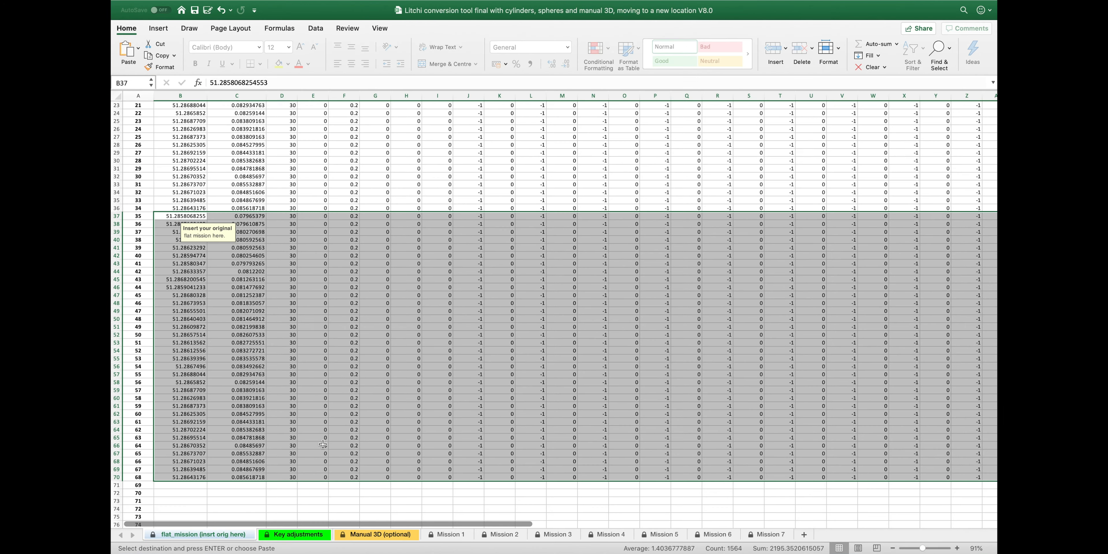
{"action": "scroll", "coordinate": [177, 136], "scroll_direction": "up", "scroll_amount": 8}
{"action": "right_click", "coordinate": [178, 136]}
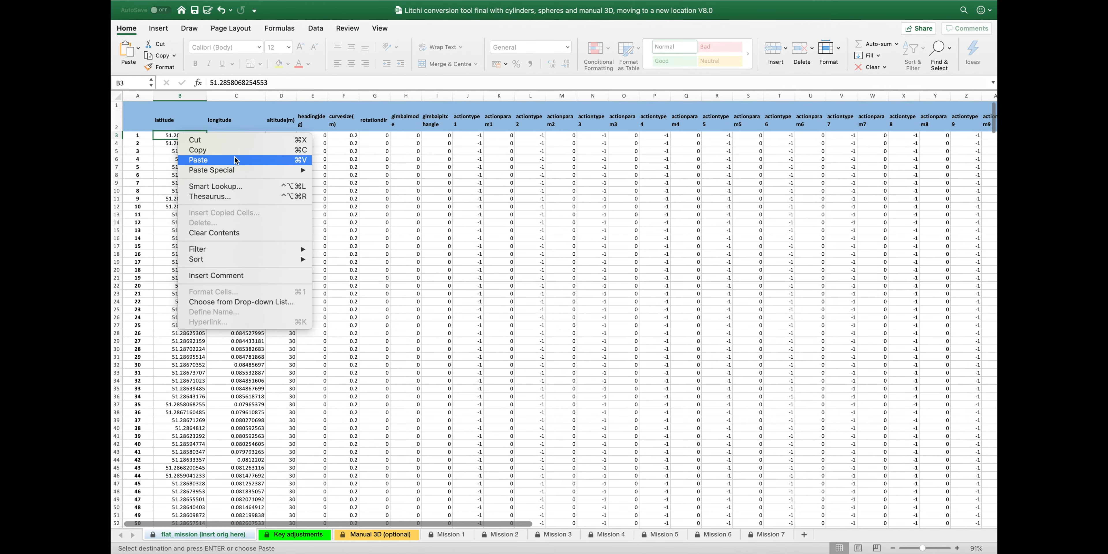
{"action": "mouse_move", "coordinate": [241, 160]}
{"action": "left_click", "coordinate": [356, 254]}
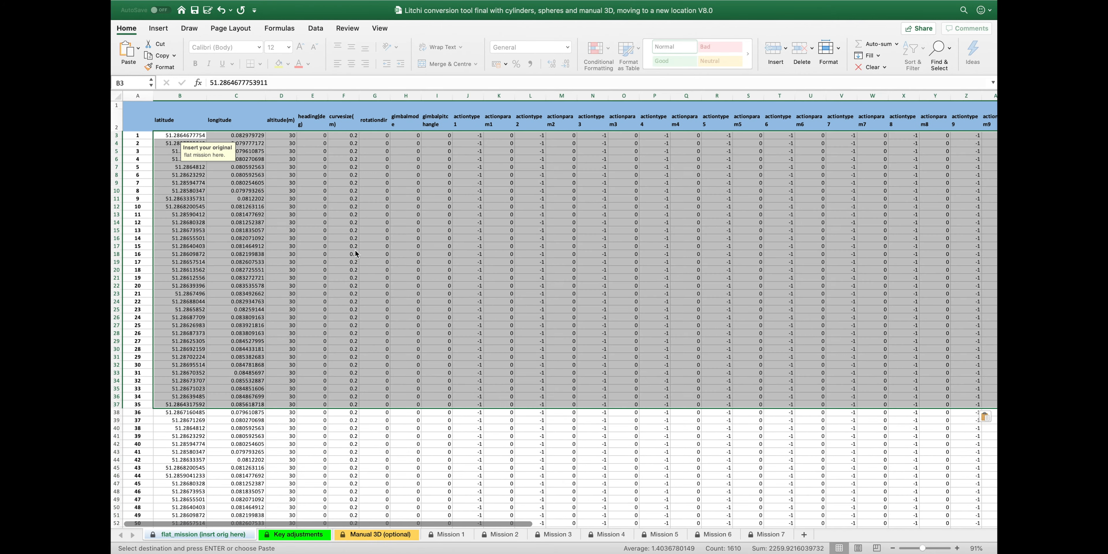
Clear the leftover old waypoint rows from row 38 down
{"action": "scroll", "coordinate": [357, 252], "scroll_direction": "down", "scroll_amount": 3}
{"action": "left_click", "coordinate": [196, 370]}
{"action": "key", "text": "super+shift+Right"}
{"action": "key", "text": "super+shift+Down"}
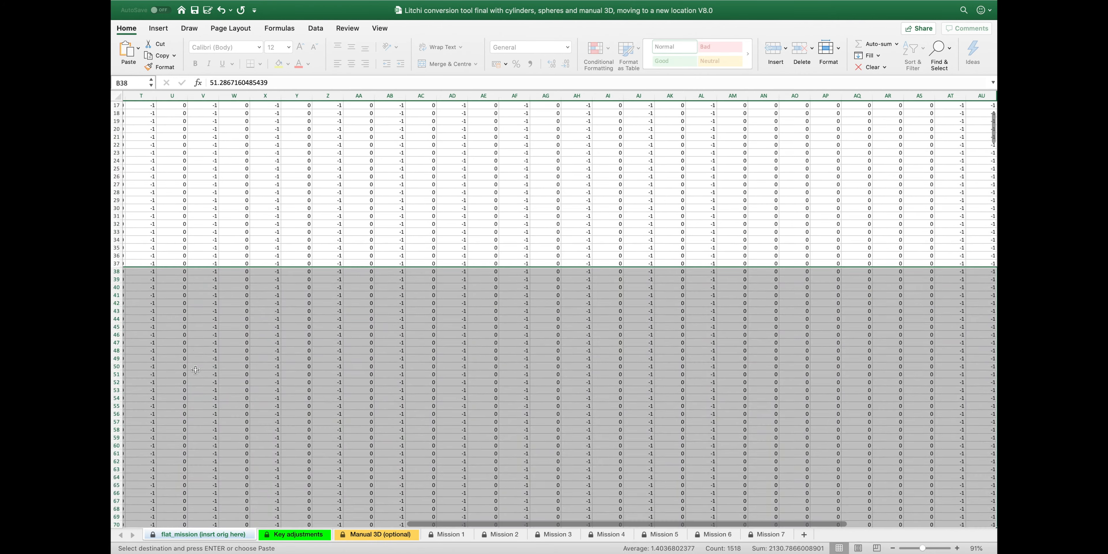
{"action": "key", "text": "Delete"}
Confirm Manual 3D is set to NO and enter 0 as the rotation around Point 1
{"action": "left_click", "coordinate": [384, 539]}
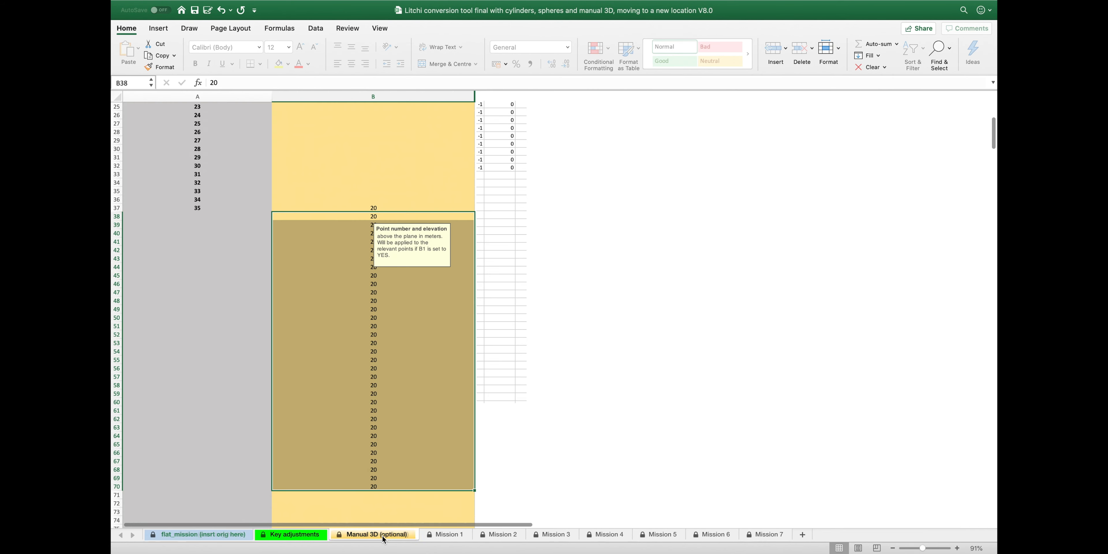
{"action": "scroll", "coordinate": [451, 173], "scroll_direction": "up", "scroll_amount": 5}
{"action": "left_click", "coordinate": [471, 122]}
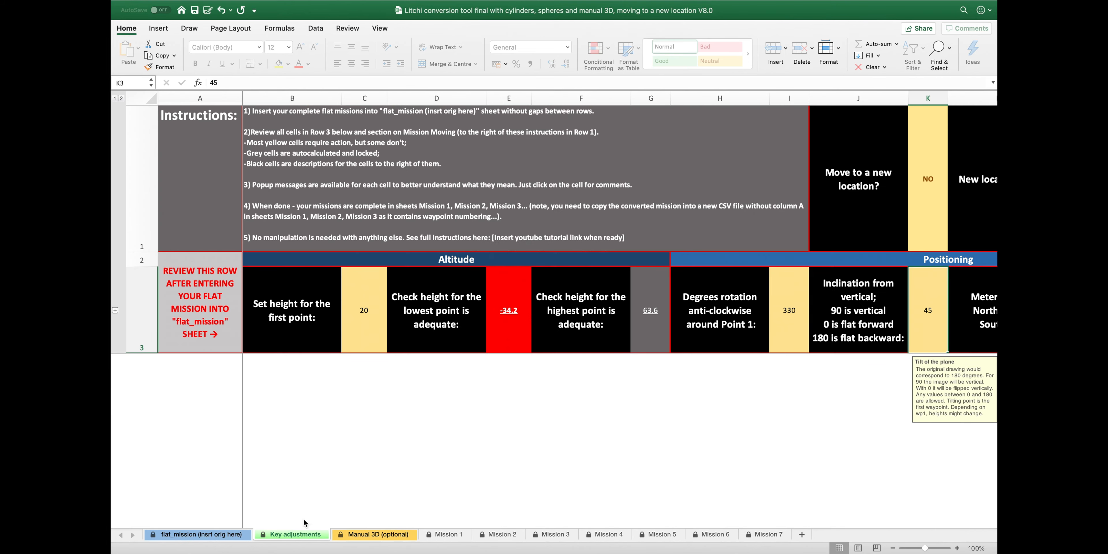
{"action": "scroll", "coordinate": [550, 372], "scroll_direction": "right", "scroll_amount": 3}
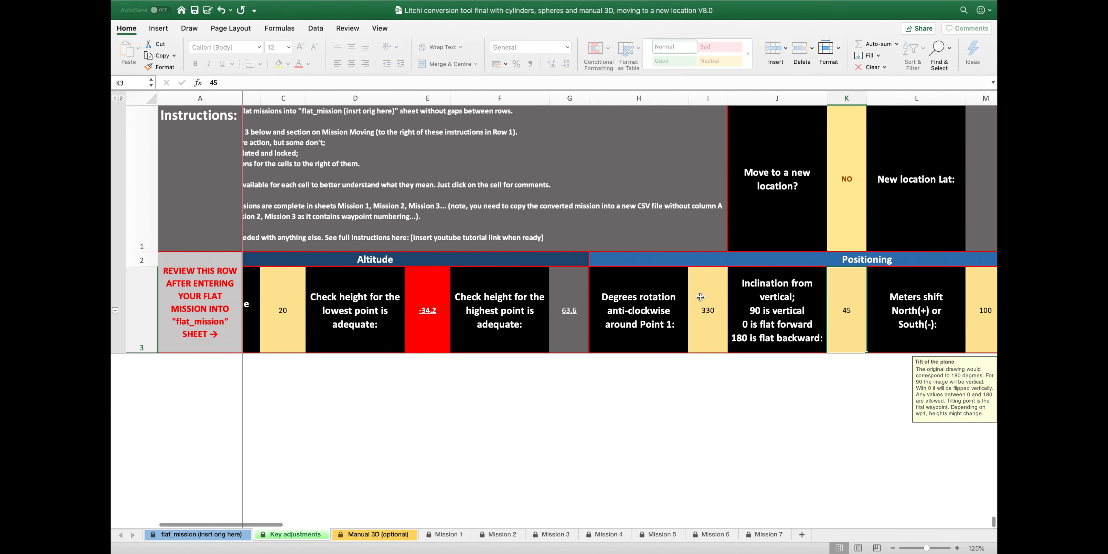
{"action": "type", "text": "0"}
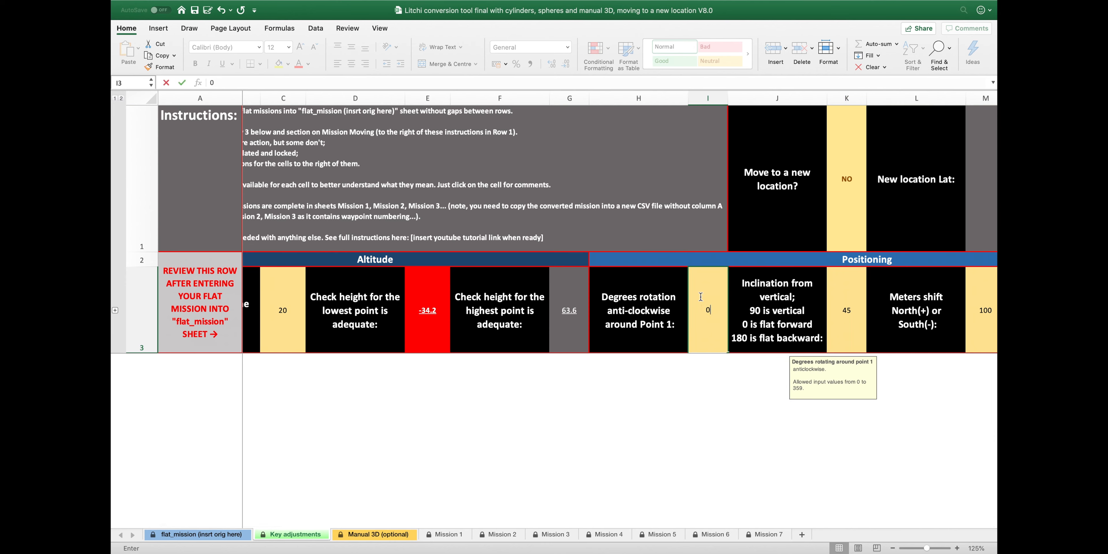
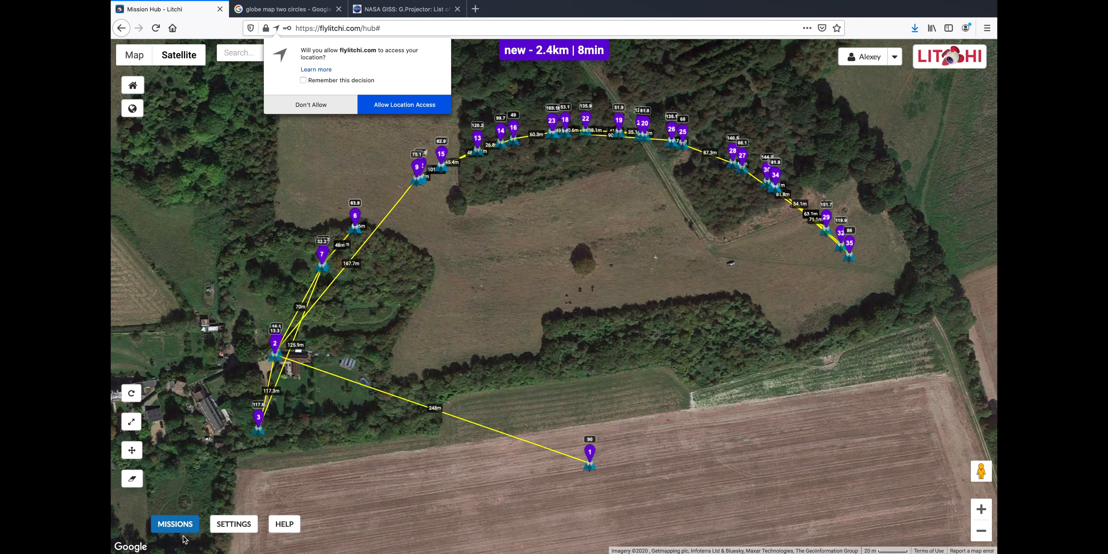
Open the Missions options menu in Litchi Mission Hub
{"action": "left_click", "coordinate": [179, 525]}
Import Earth 3D.kml into Litchi as a new mission
{"action": "left_click", "coordinate": [176, 464]}
{"action": "left_click", "coordinate": [346, 257]}
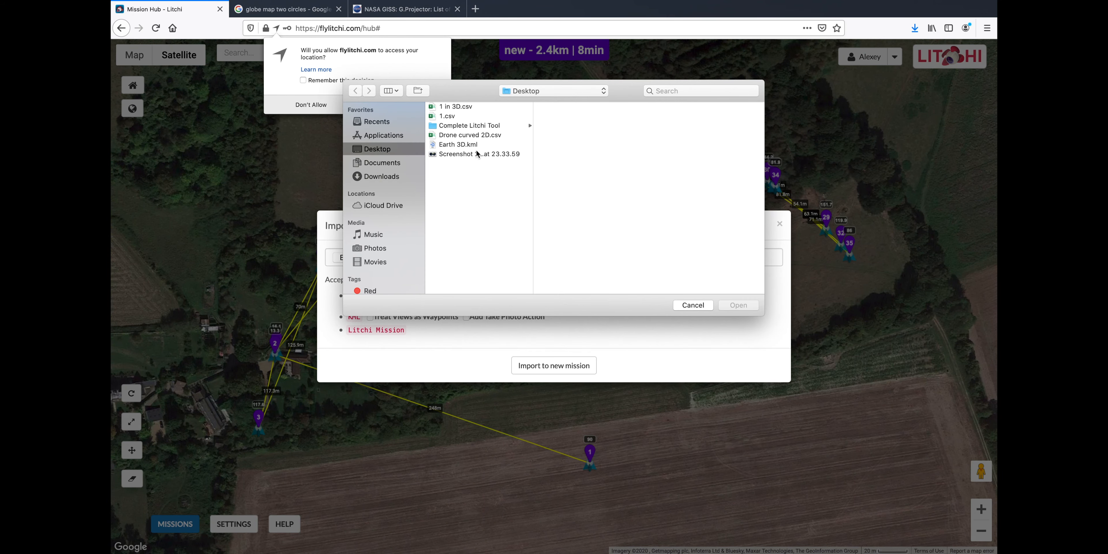
{"action": "left_click", "coordinate": [473, 145]}
{"action": "left_click", "coordinate": [738, 305]}
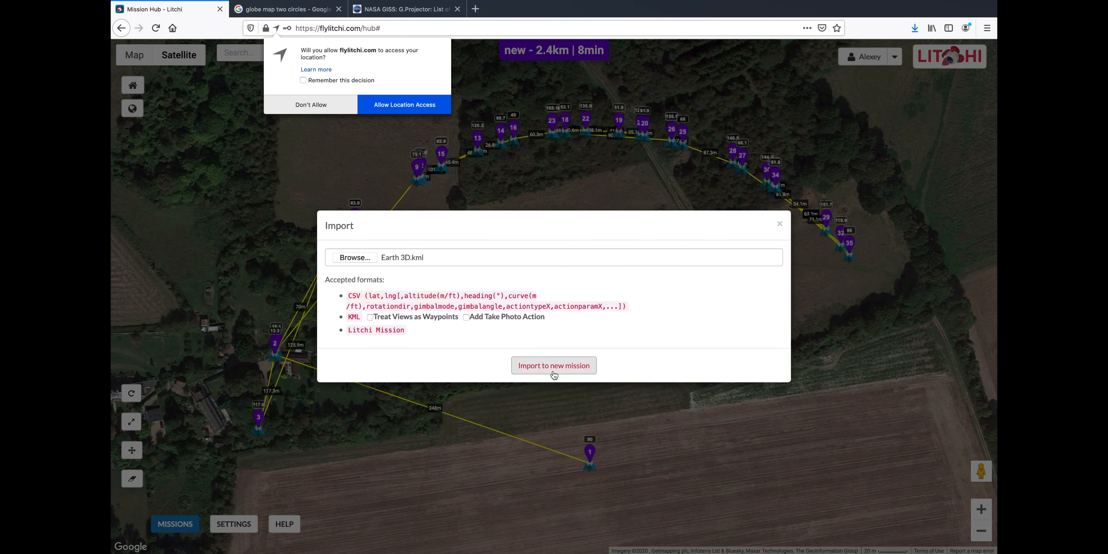
{"action": "left_click", "coordinate": [553, 366]}
{"action": "scroll", "coordinate": [551, 300], "scroll_direction": "up", "scroll_amount": 2}
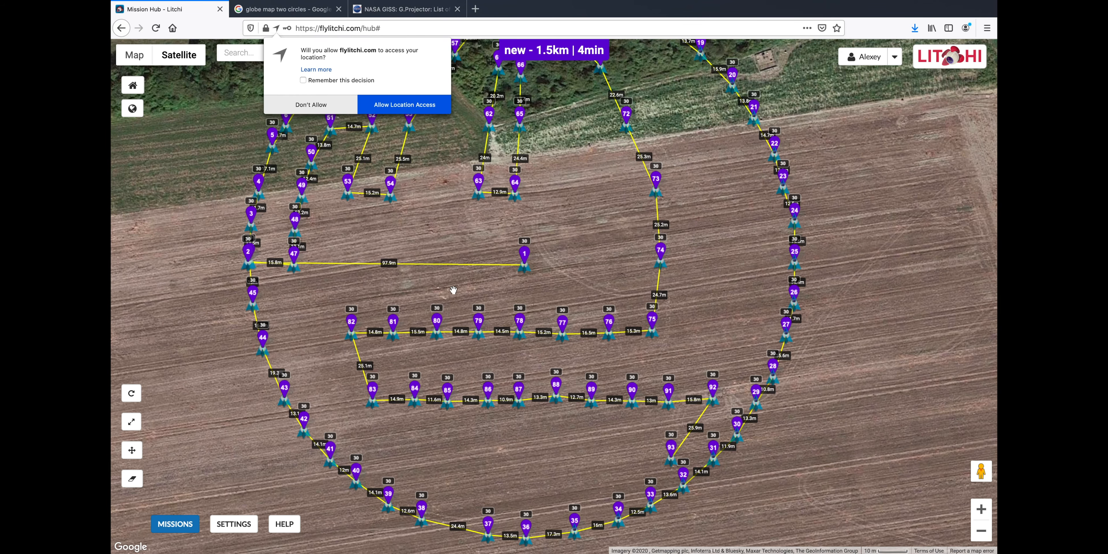
{"action": "left_click_drag", "start_coordinate": [454, 289], "coordinate": [445, 355]}
Inspect the settings of waypoints 1, 45 and 46 on the map
{"action": "left_click", "coordinate": [519, 337]}
{"action": "left_click", "coordinate": [248, 372]}
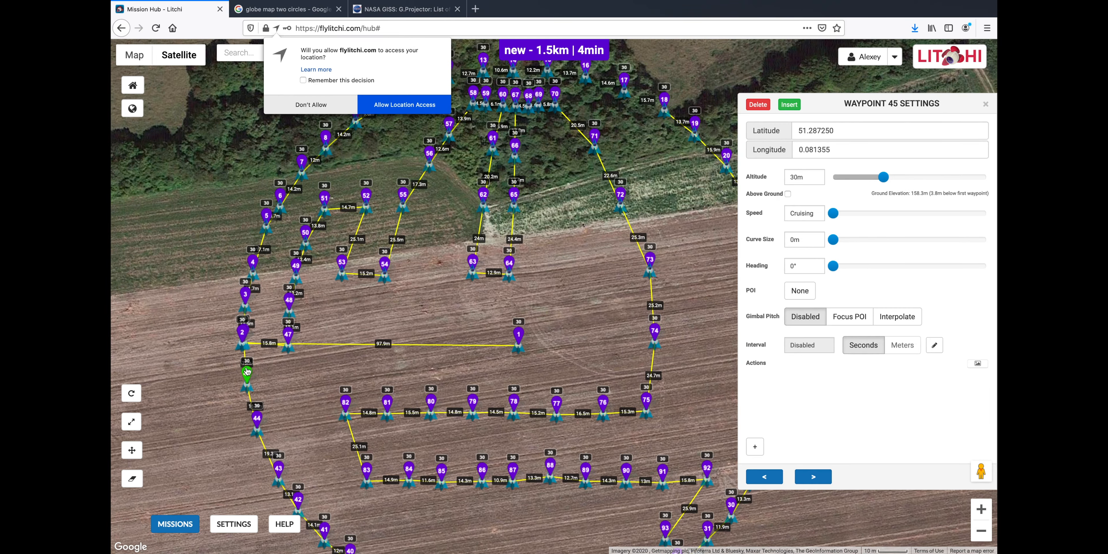
{"action": "left_click", "coordinate": [813, 476]}
{"action": "left_click_drag", "start_coordinate": [612, 372], "coordinate": [409, 423]}
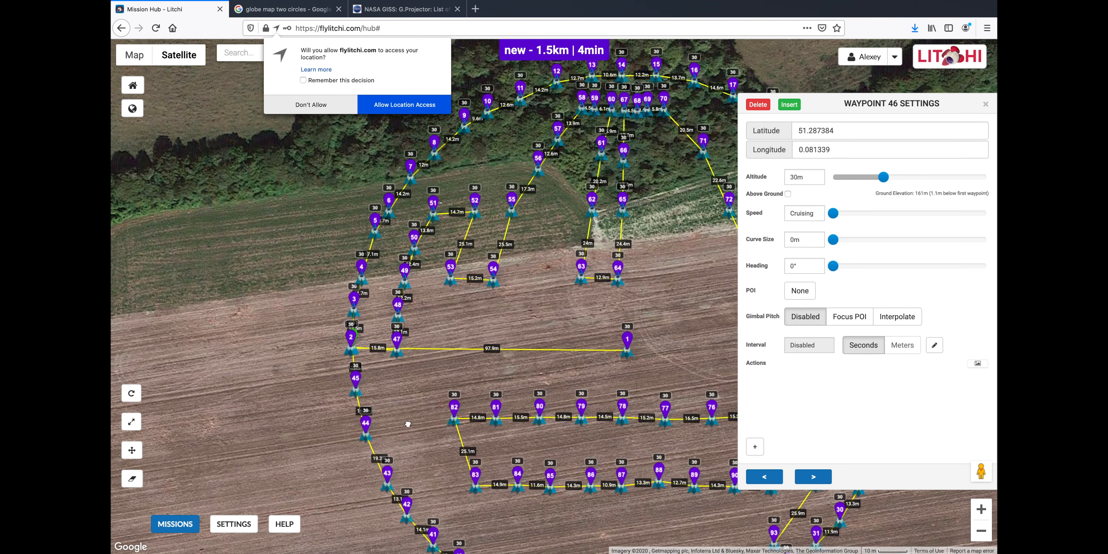
{"action": "left_click_drag", "start_coordinate": [453, 363], "coordinate": [280, 366]}
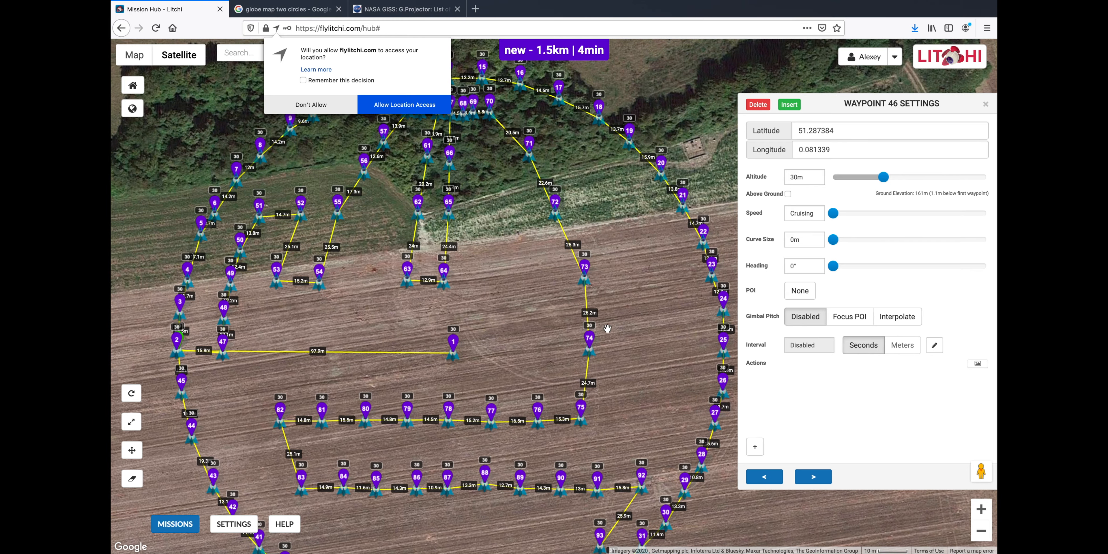
{"action": "left_click_drag", "start_coordinate": [621, 302], "coordinate": [601, 244]}
{"action": "scroll", "coordinate": [624, 280], "scroll_direction": "down", "scroll_amount": 2}
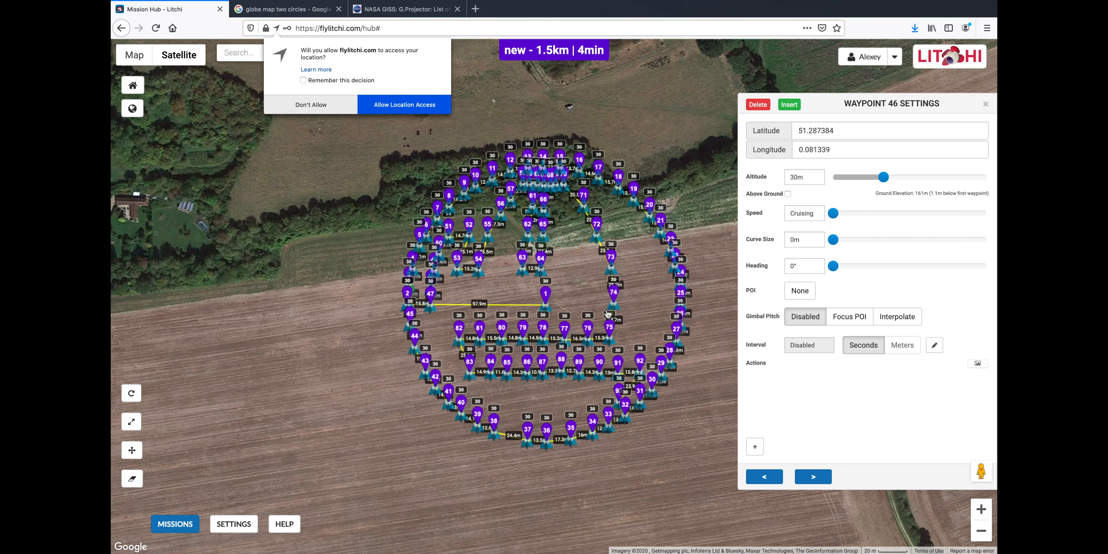
Export the mission as CSV, open it in Excel and select cell A2
{"action": "left_click", "coordinate": [175, 524]}
{"action": "left_click", "coordinate": [185, 494]}
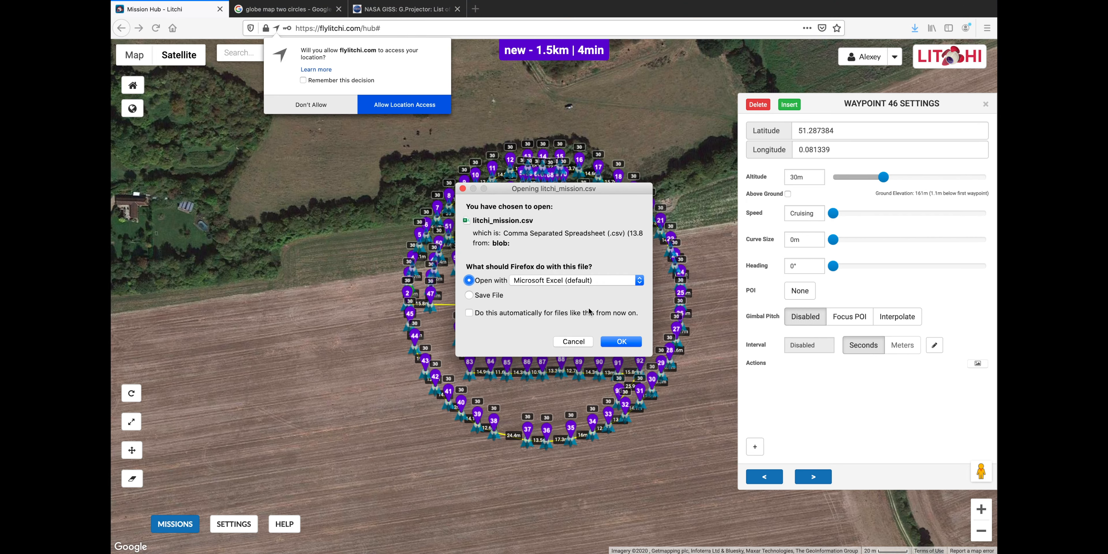
{"action": "left_click", "coordinate": [629, 343]}
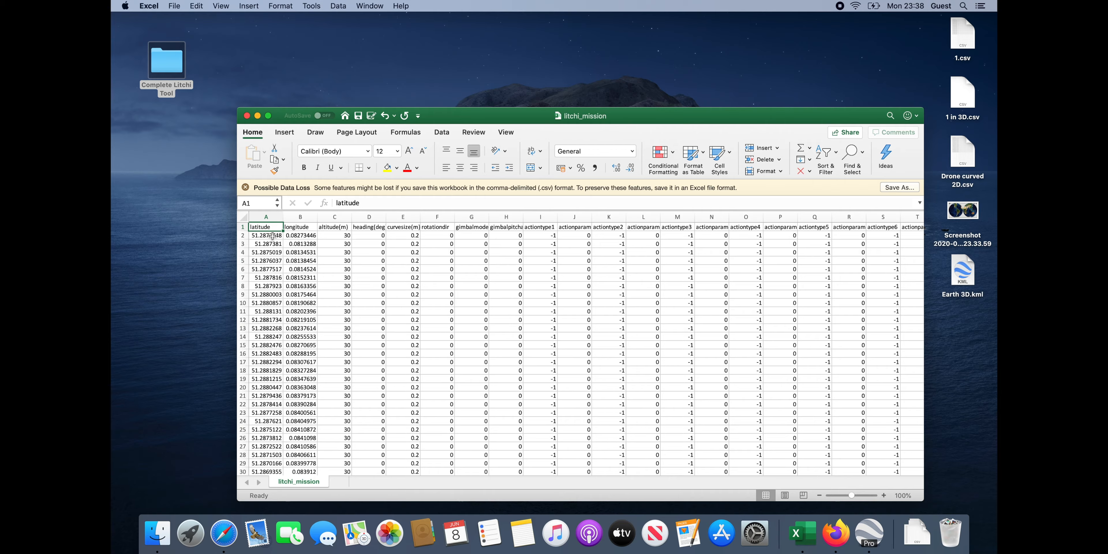
{"action": "left_click", "coordinate": [272, 236]}
Copy the mission data from A2 to the last row of litchi_mission.csv
{"action": "key", "text": "ctrl+shift+Right"}
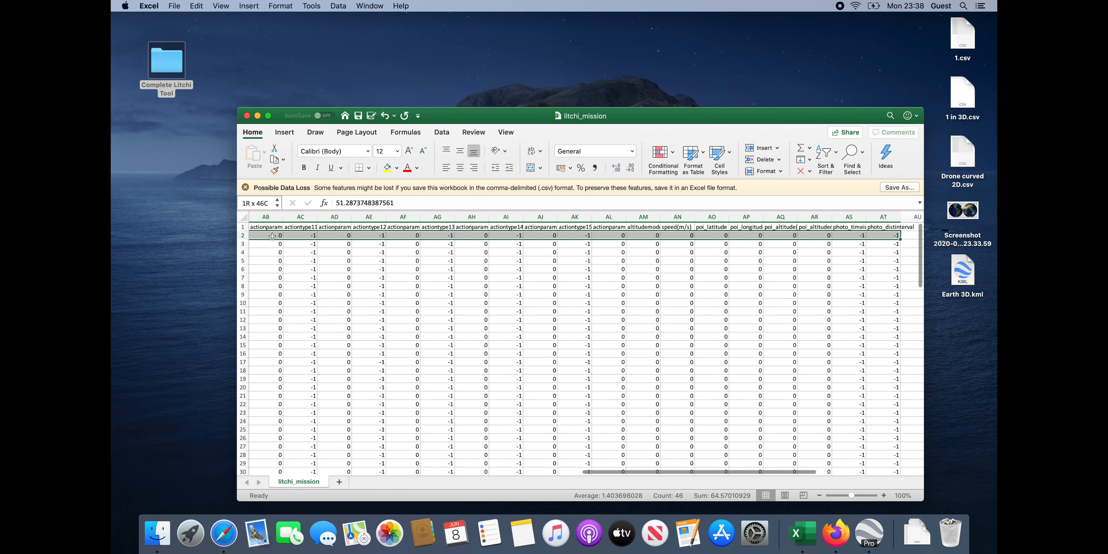
{"action": "key", "text": "super+shift+Down"}
{"action": "key", "text": "super+c"}
{"action": "key", "text": "ctrl+Up"}
{"action": "left_click", "coordinate": [490, 40]}
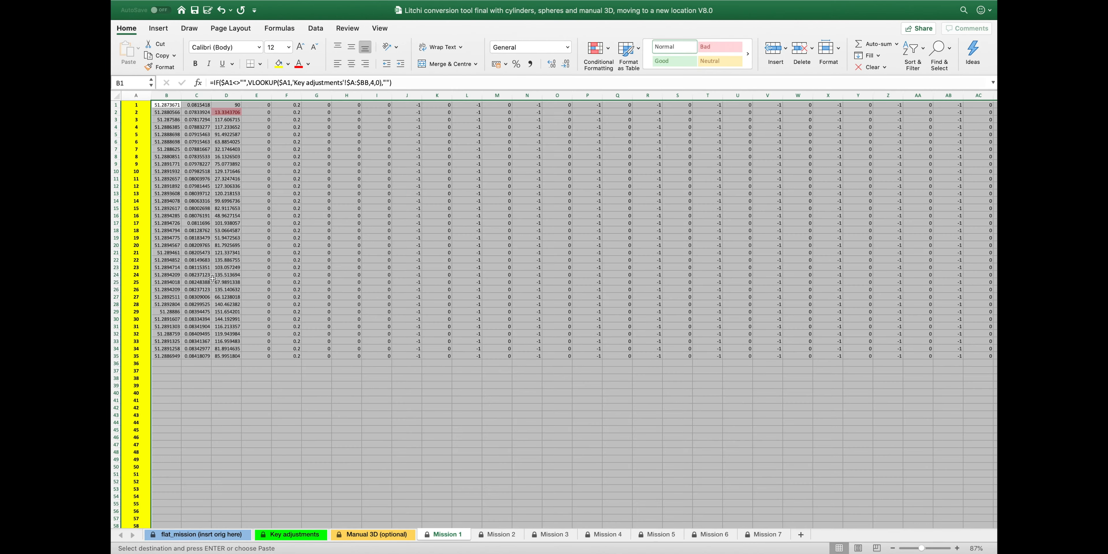
Paste the waypoints as values into flat_mission at B3 of the conversion workbook
{"action": "left_click", "coordinate": [202, 534]}
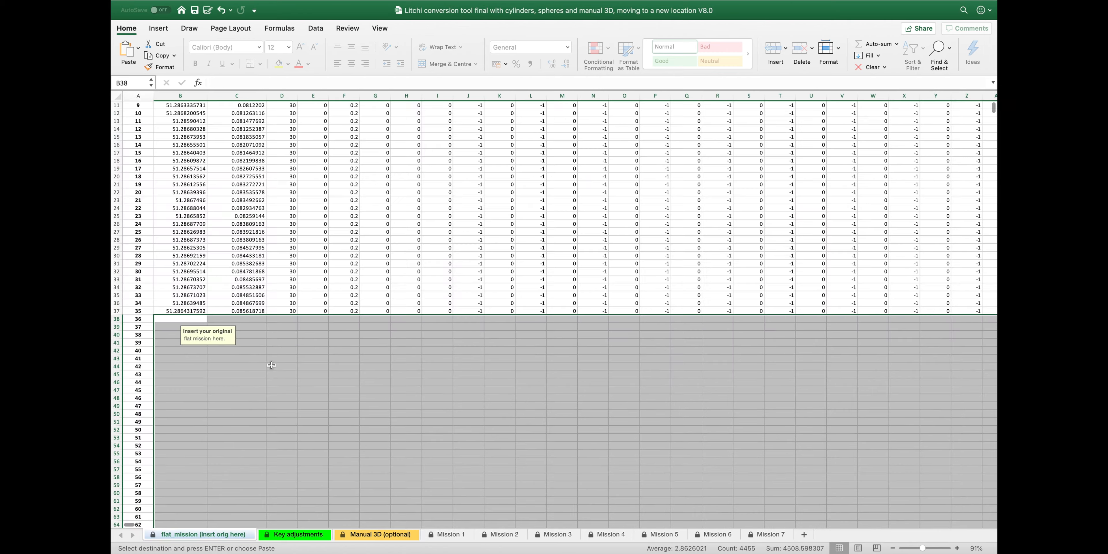
{"action": "scroll", "coordinate": [232, 282], "scroll_direction": "up", "scroll_amount": 5}
{"action": "right_click", "coordinate": [198, 133]}
{"action": "mouse_move", "coordinate": [241, 170]}
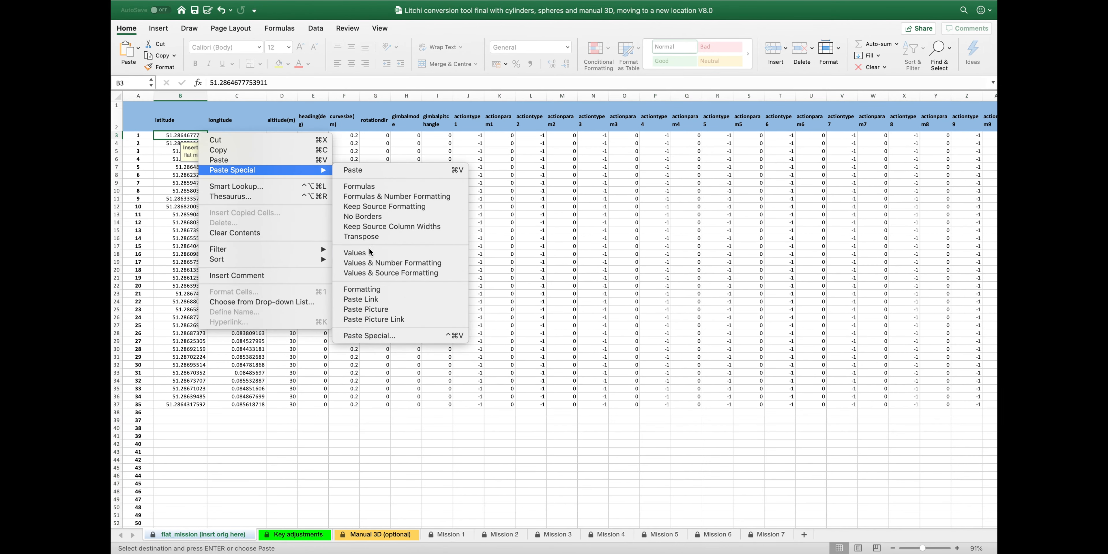
{"action": "left_click", "coordinate": [370, 250]}
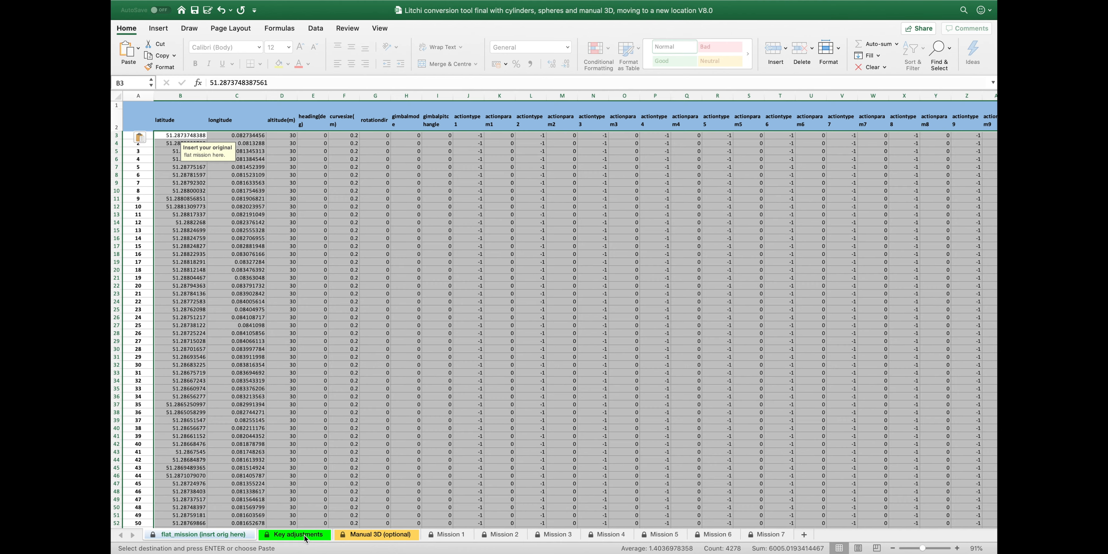
{"action": "left_click", "coordinate": [294, 535]}
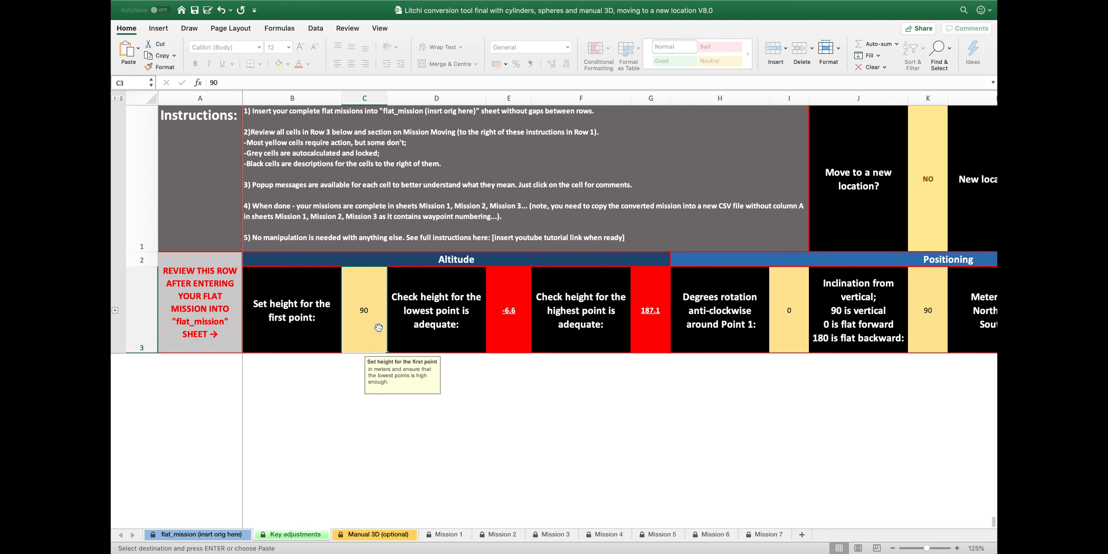
Set the first-point height to 100 and rotation around Point 1 to 90
{"action": "type", "text": "100"}
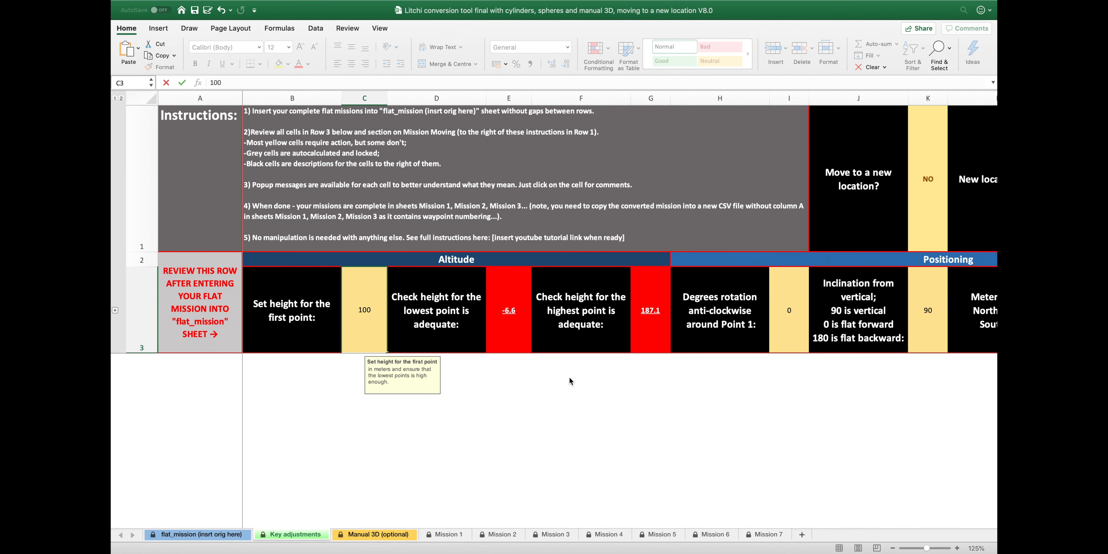
{"action": "key", "text": "Return"}
{"action": "scroll", "coordinate": [757, 321], "scroll_direction": "right", "scroll_amount": 3}
{"action": "left_click", "coordinate": [618, 329]}
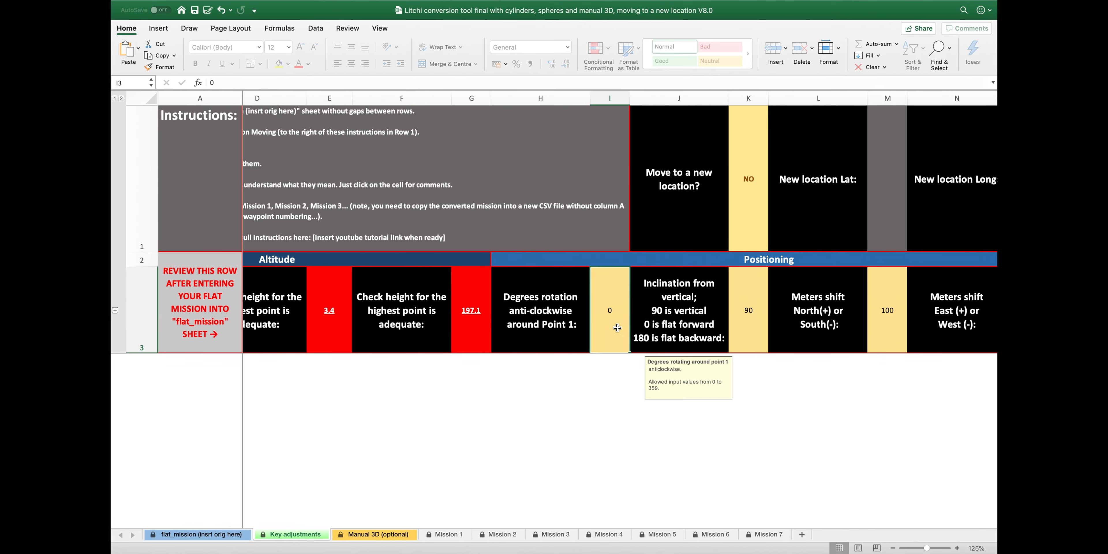
{"action": "type", "text": "90"}
{"action": "key", "text": "Return"}
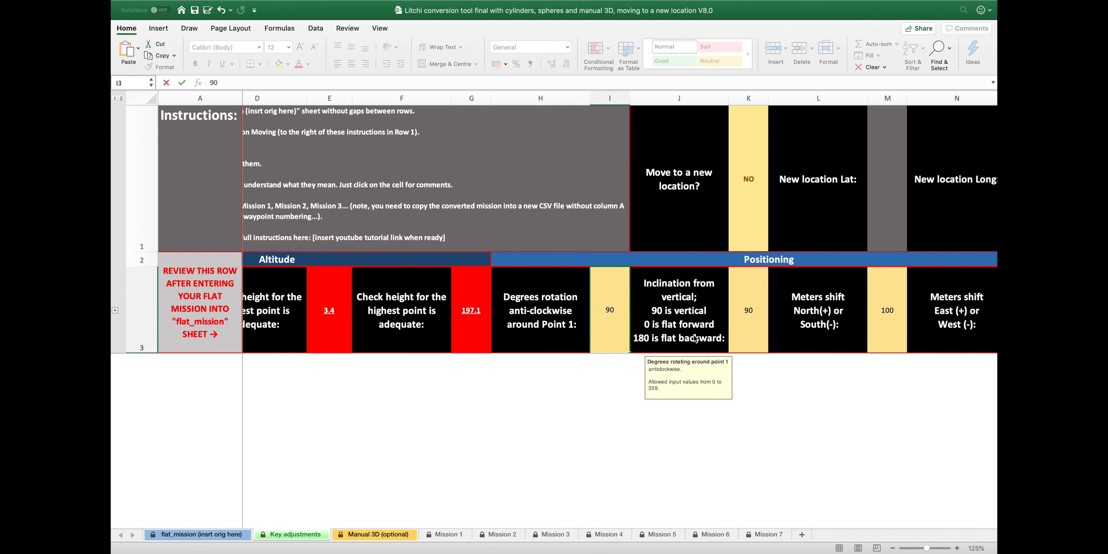
Set both the north-south and east-west metre shifts to 0
{"action": "scroll", "coordinate": [727, 322], "scroll_direction": "right", "scroll_amount": 2}
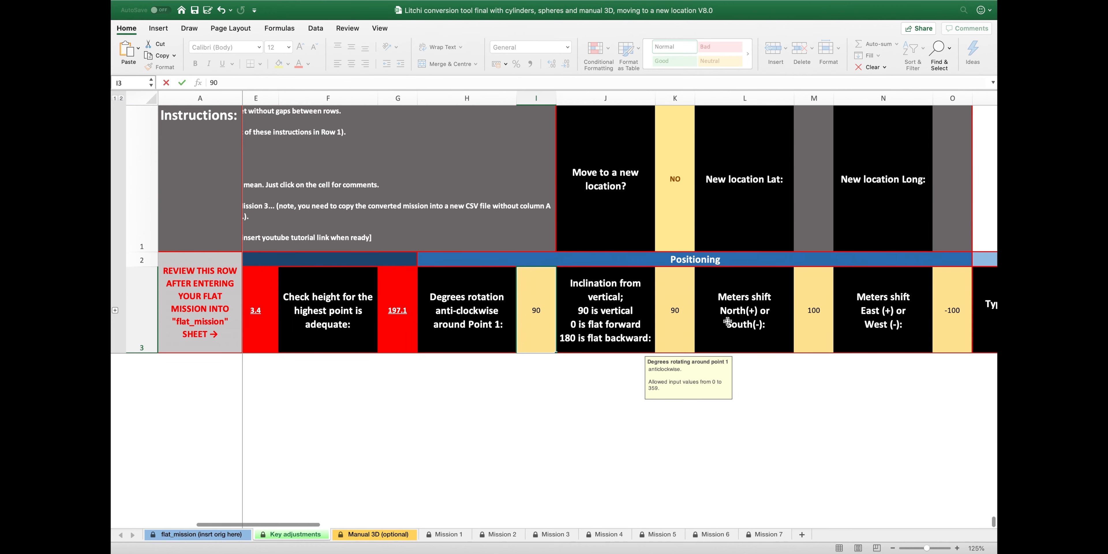
{"action": "scroll", "coordinate": [727, 322], "scroll_direction": "right", "scroll_amount": 2}
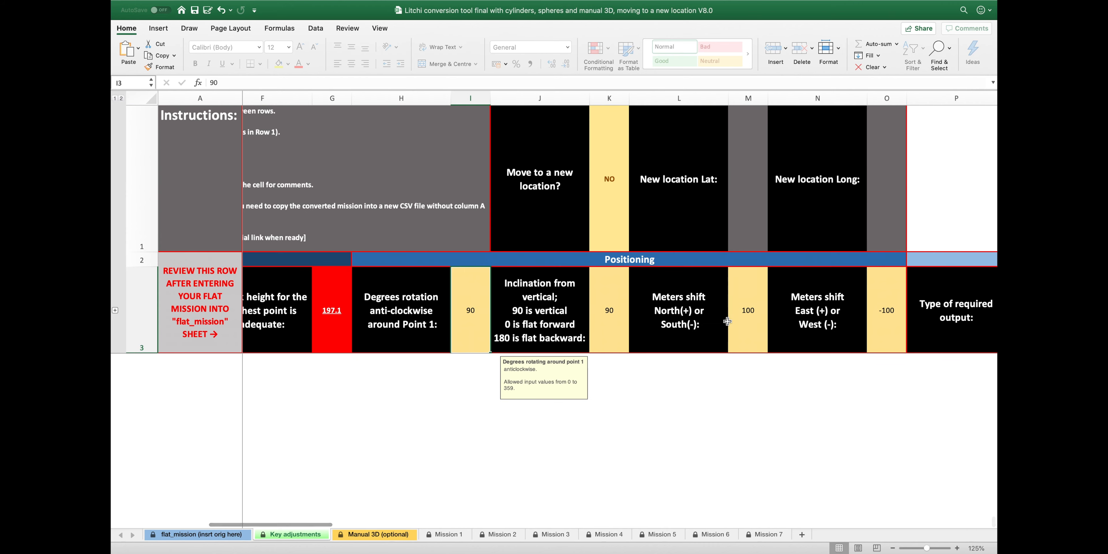
{"action": "left_click", "coordinate": [755, 311]}
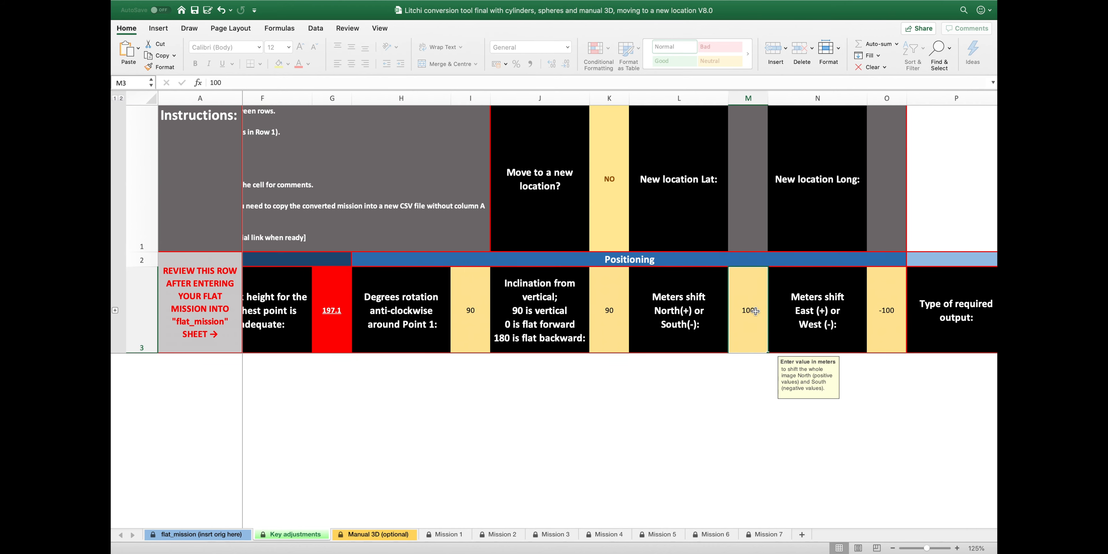
{"action": "type", "text": "0"}
{"action": "left_click", "coordinate": [886, 293]}
{"action": "type", "text": "0"}
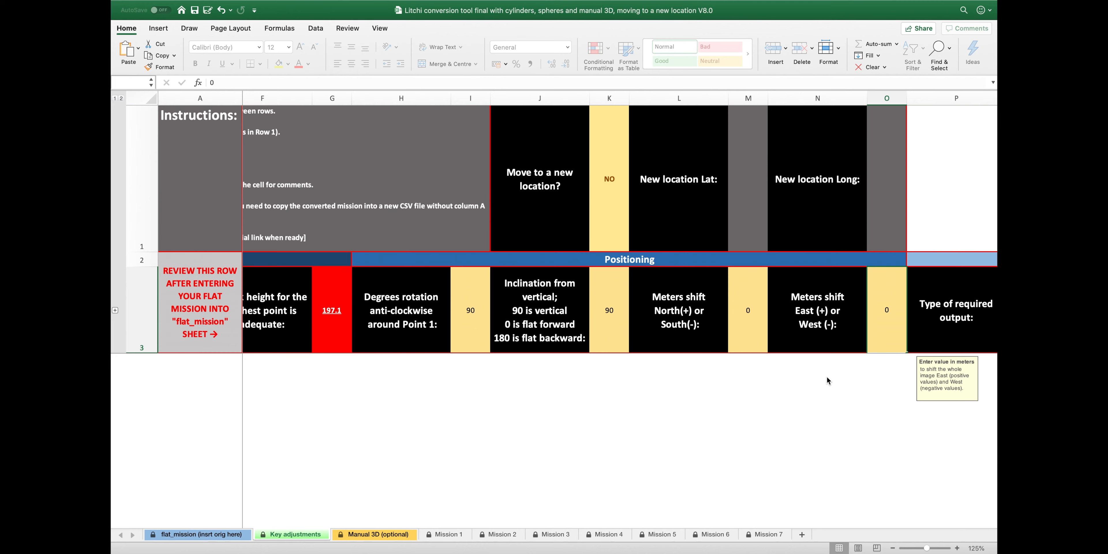
Change the required output type from Cylinder IN to Semi-sphere OUT
{"action": "scroll", "coordinate": [828, 377], "scroll_direction": "right", "scroll_amount": 5}
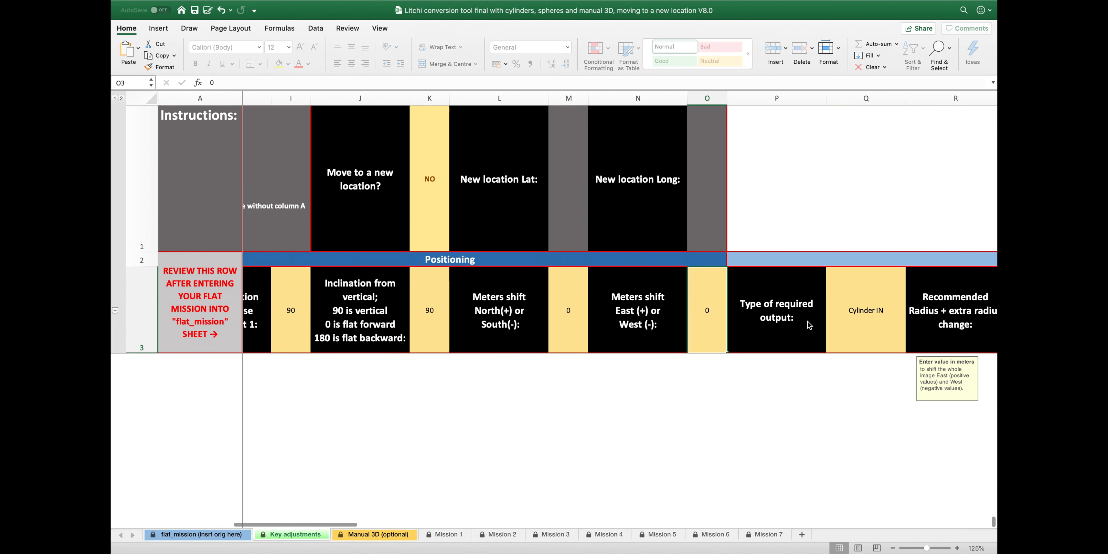
{"action": "scroll", "coordinate": [810, 325], "scroll_direction": "right", "scroll_amount": 3}
{"action": "left_click", "coordinate": [729, 329]}
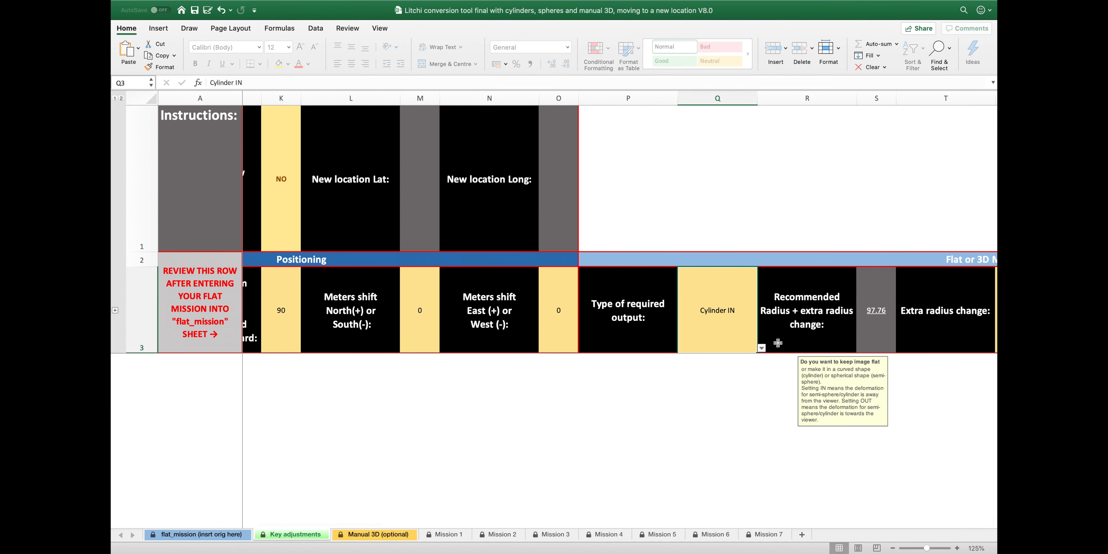
{"action": "left_click", "coordinate": [762, 348]}
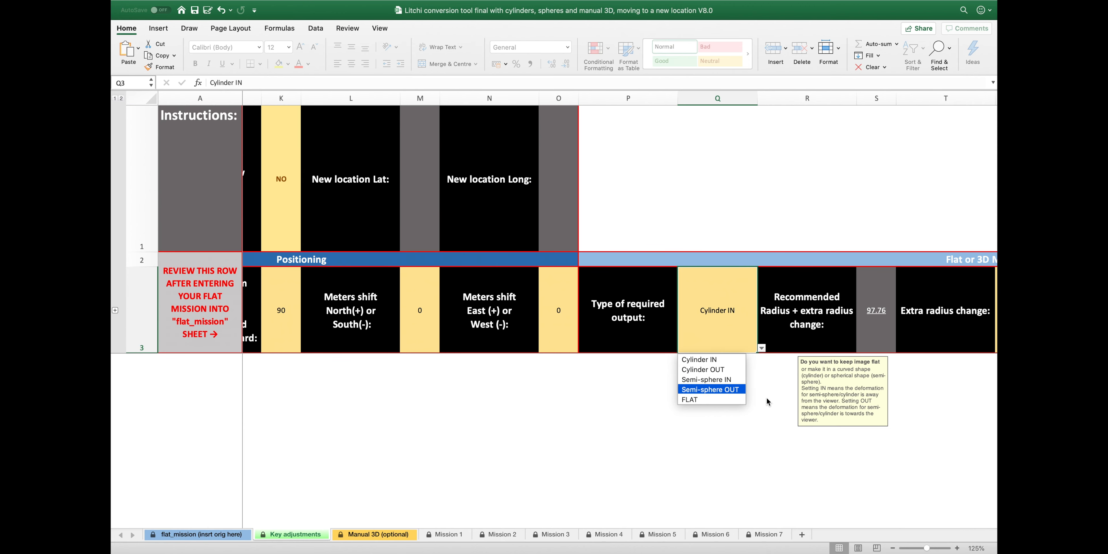
{"action": "key", "text": "Return"}
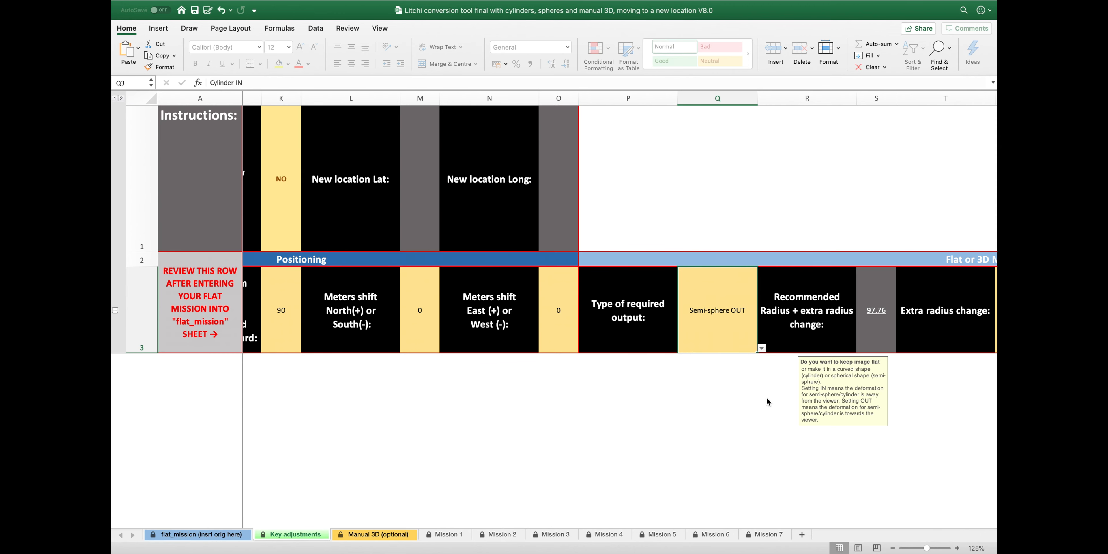
{"action": "scroll", "coordinate": [767, 401], "scroll_direction": "right", "scroll_amount": 2}
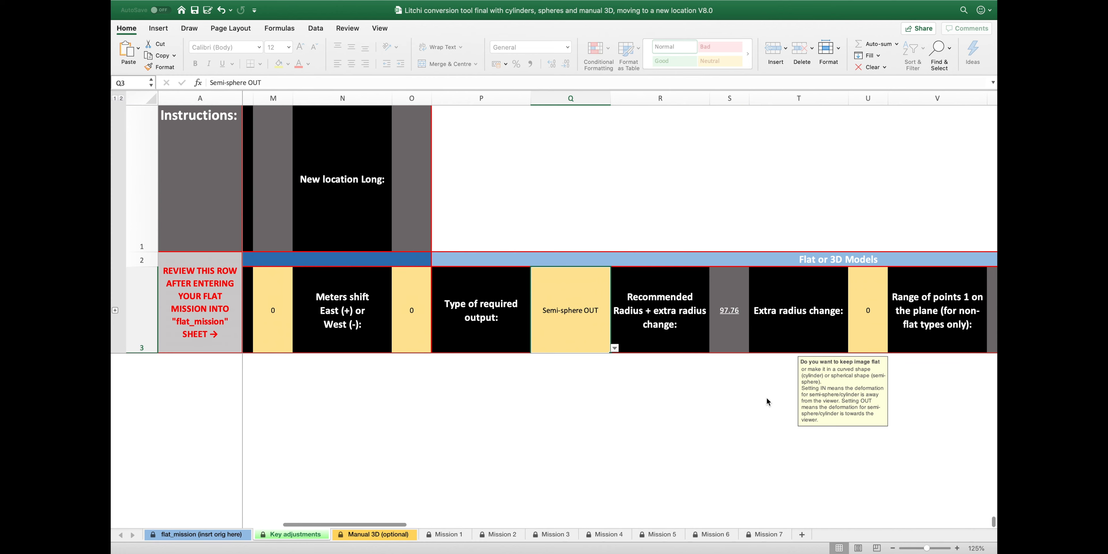
{"action": "scroll", "coordinate": [767, 401], "scroll_direction": "right", "scroll_amount": 3}
{"action": "scroll", "coordinate": [766, 397], "scroll_direction": "right", "scroll_amount": 1}
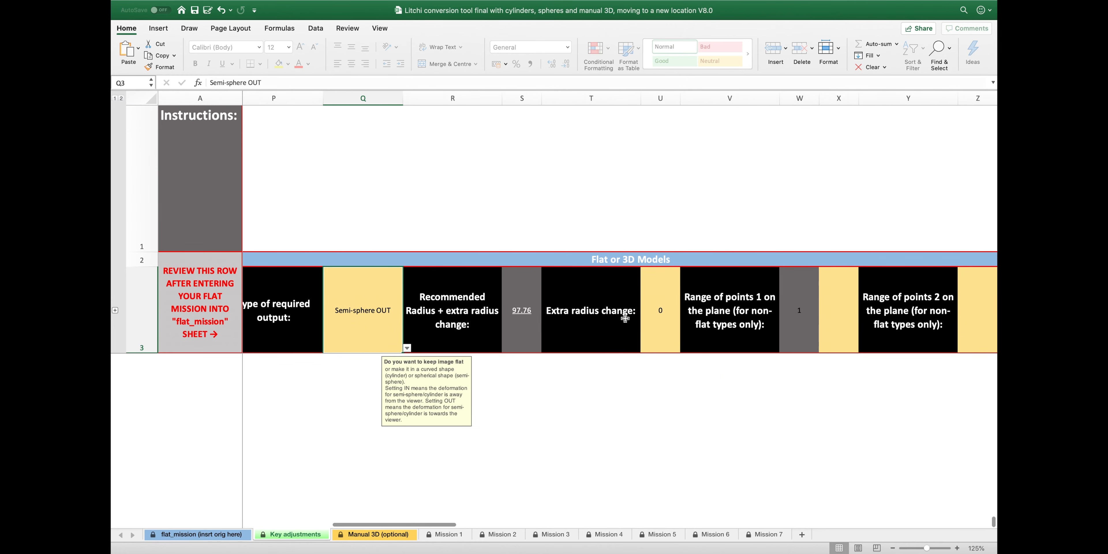
{"action": "scroll", "coordinate": [761, 298], "scroll_direction": "right", "scroll_amount": 5}
Set Mission 1's last point in AD3 to 46 so Mission 2 starts at 47
{"action": "left_click", "coordinate": [749, 294]}
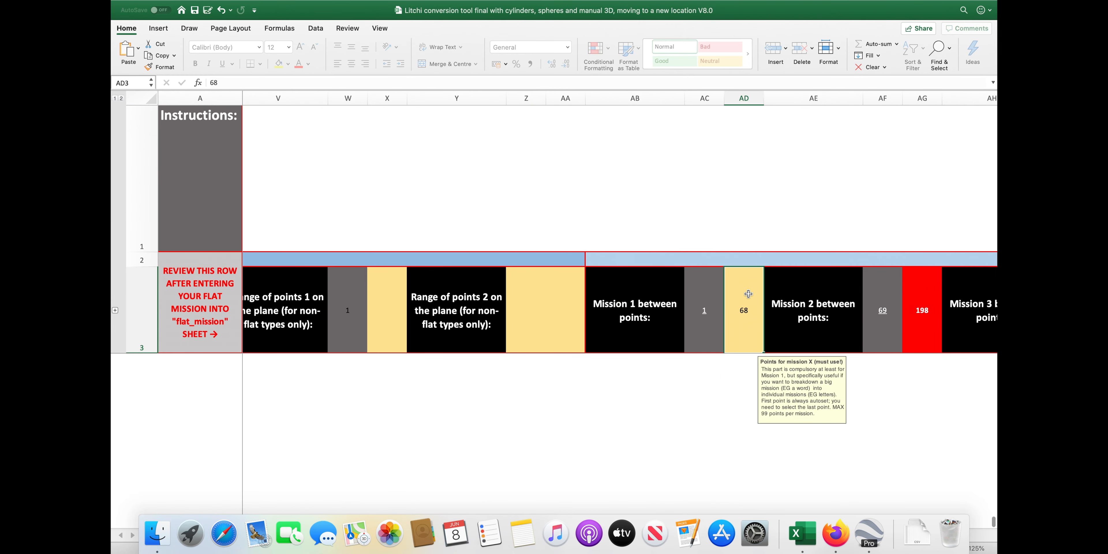
{"action": "type", "text": "99"}
{"action": "key", "text": "Return"}
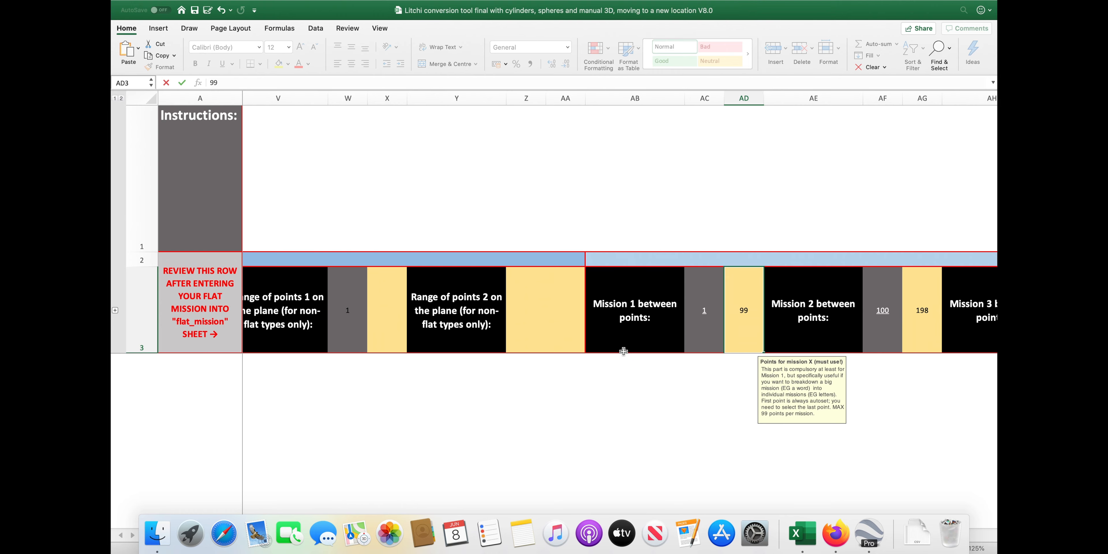
{"action": "key", "text": "ctrl+Up"}
{"action": "left_click", "coordinate": [392, 39]}
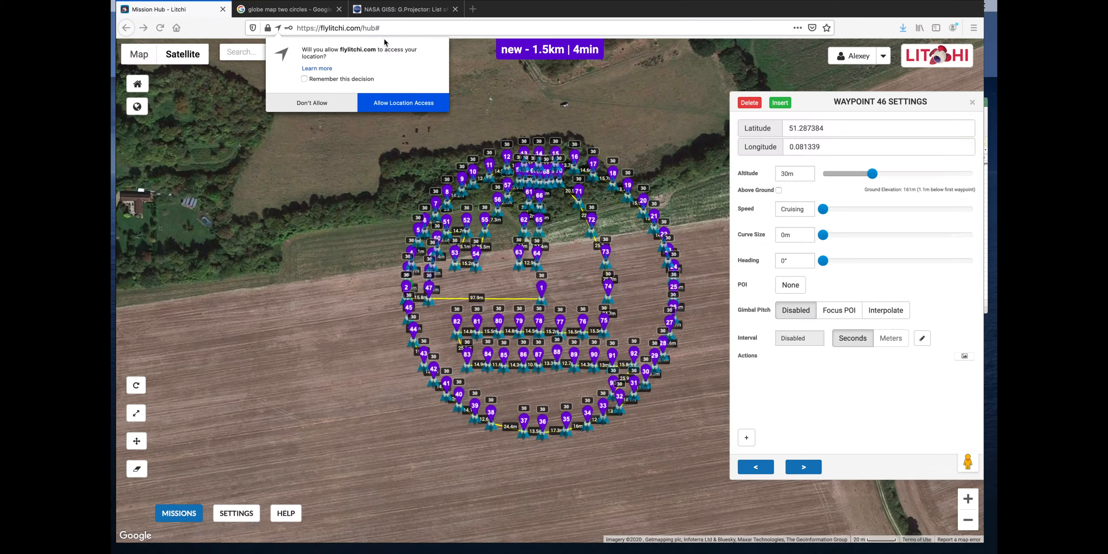
{"action": "key", "text": "ctrl+Up"}
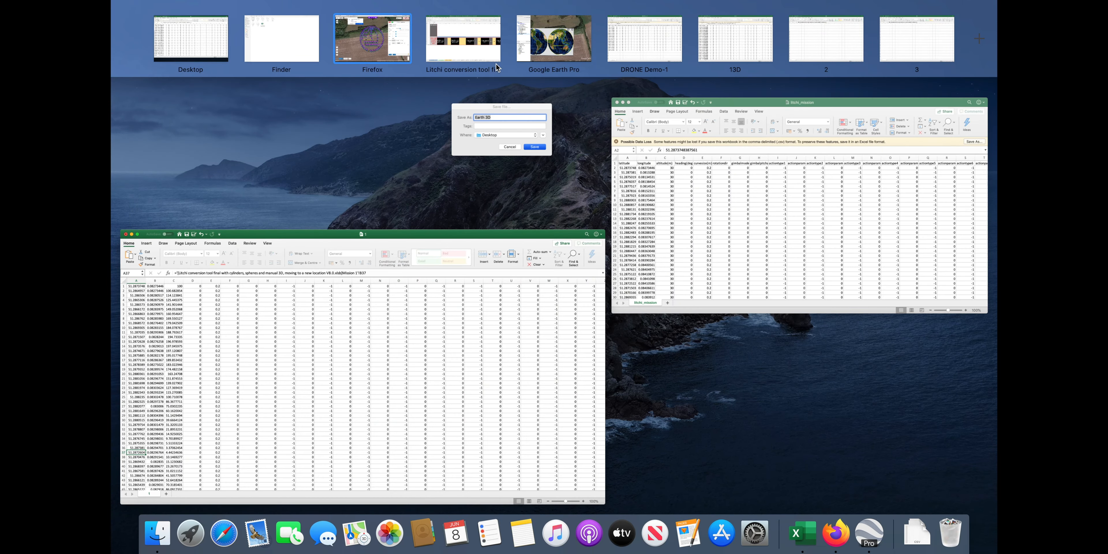
{"action": "left_click", "coordinate": [473, 47]}
{"action": "left_click", "coordinate": [740, 294]}
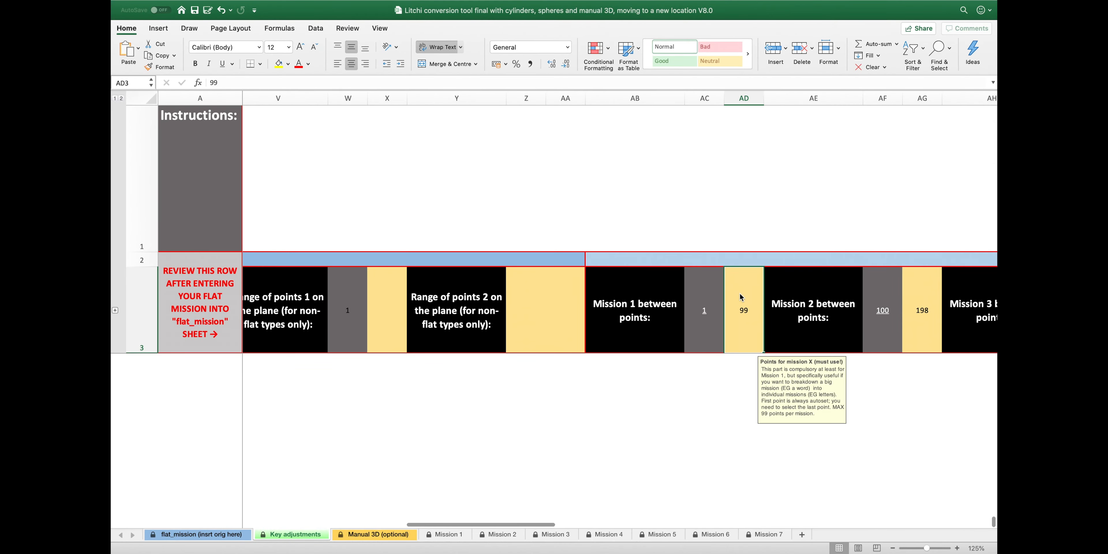
{"action": "type", "text": "46"}
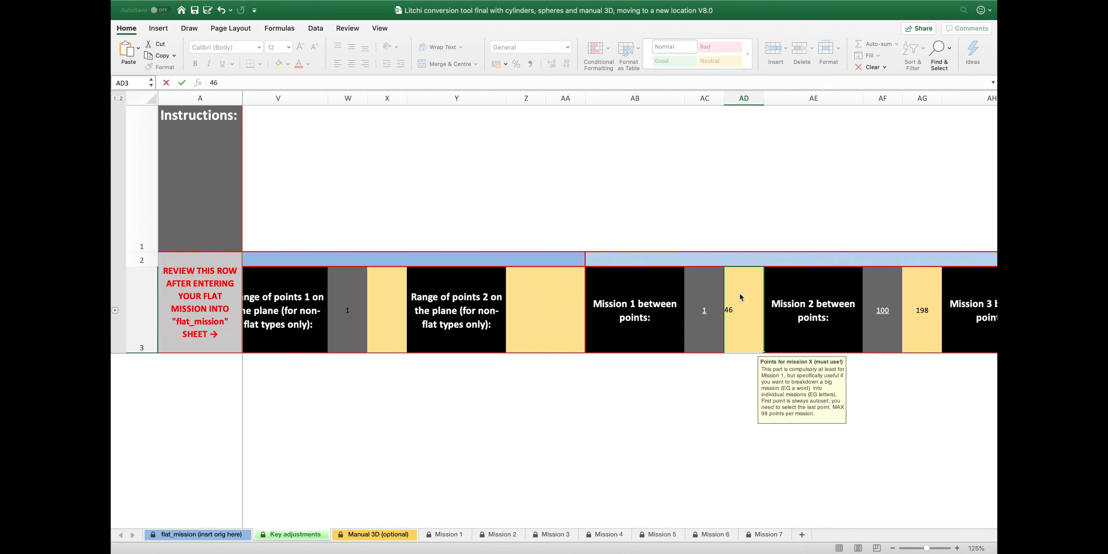
{"action": "key", "text": "Return"}
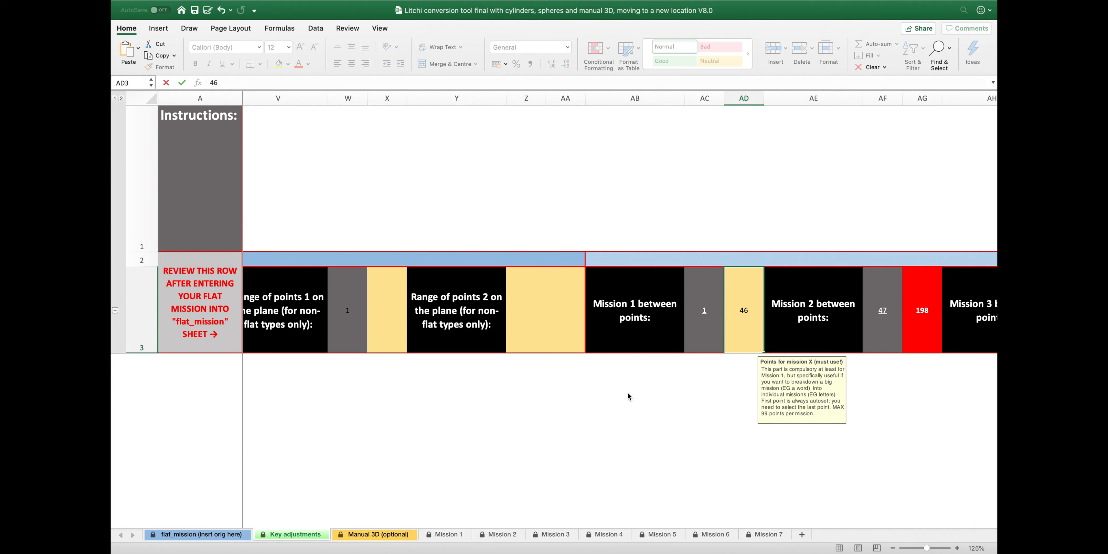
Save workbook 1 to the Desktop as CSV UTF-8 named 'Earth circle only'
{"action": "key", "text": "ctrl+Up"}
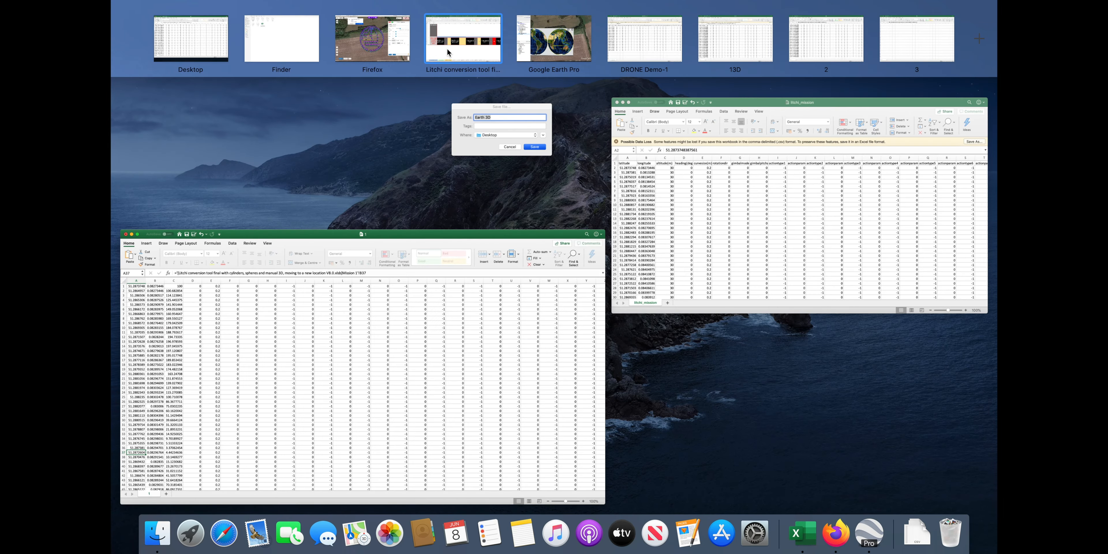
{"action": "left_click", "coordinate": [267, 303]}
{"action": "scroll", "coordinate": [237, 251], "scroll_direction": "down", "scroll_amount": 4}
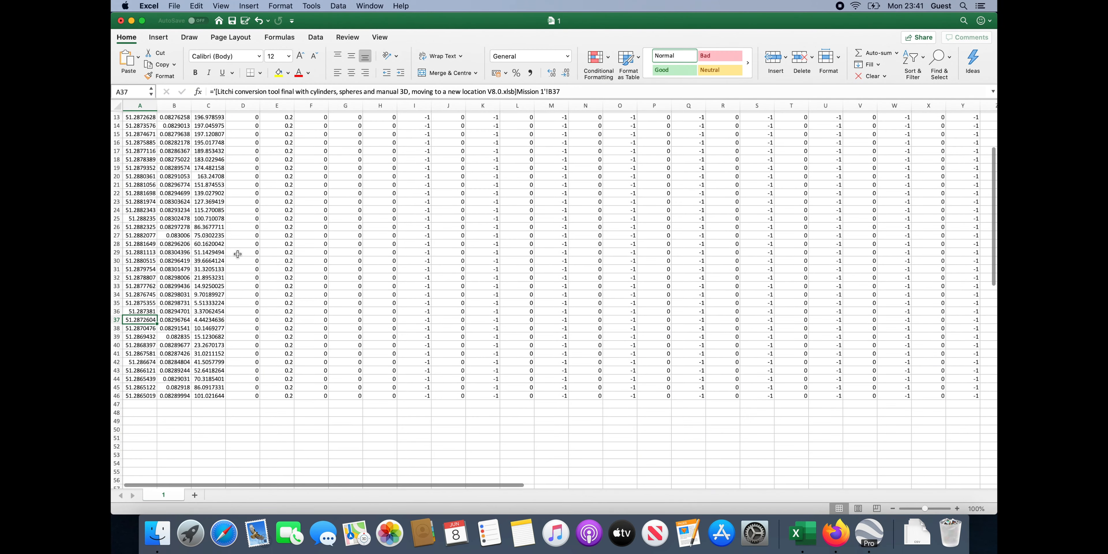
{"action": "left_click", "coordinate": [174, 6]}
{"action": "left_click", "coordinate": [193, 84]}
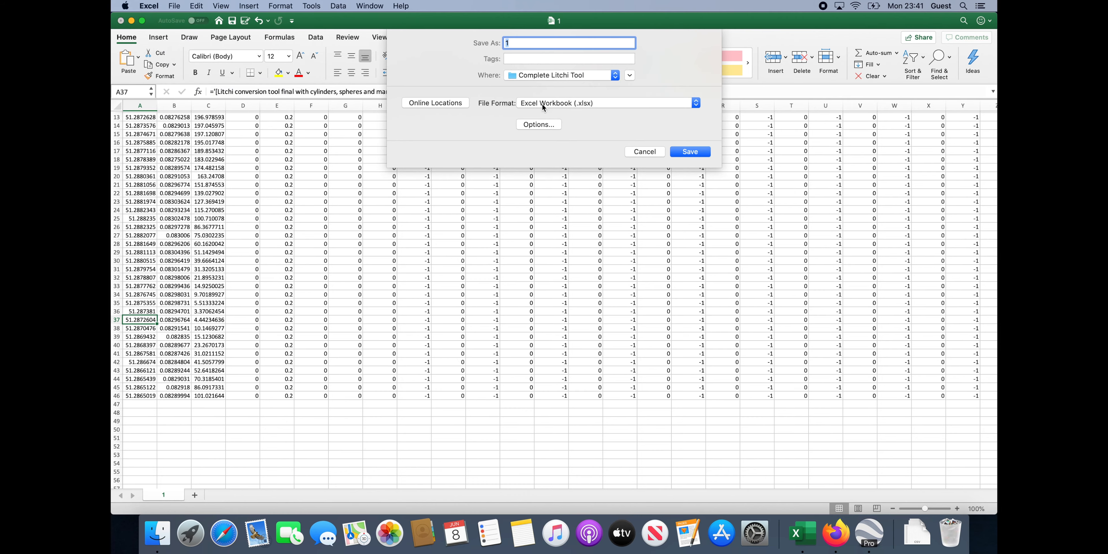
{"action": "left_click", "coordinate": [591, 104]}
{"action": "left_click", "coordinate": [592, 129]}
{"action": "left_click", "coordinate": [561, 75]}
{"action": "left_click", "coordinate": [555, 148]}
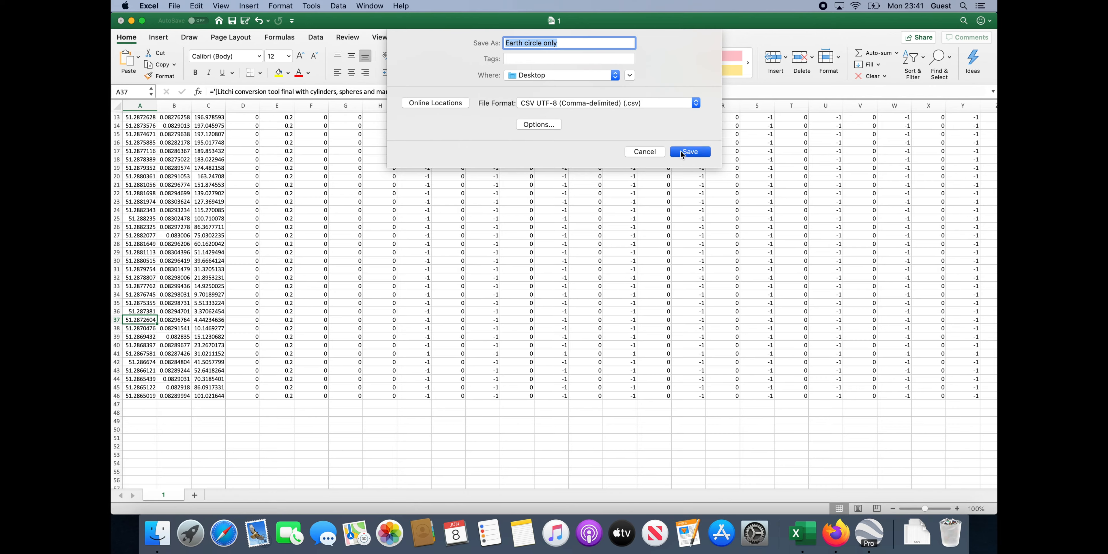
{"action": "left_click", "coordinate": [682, 153]}
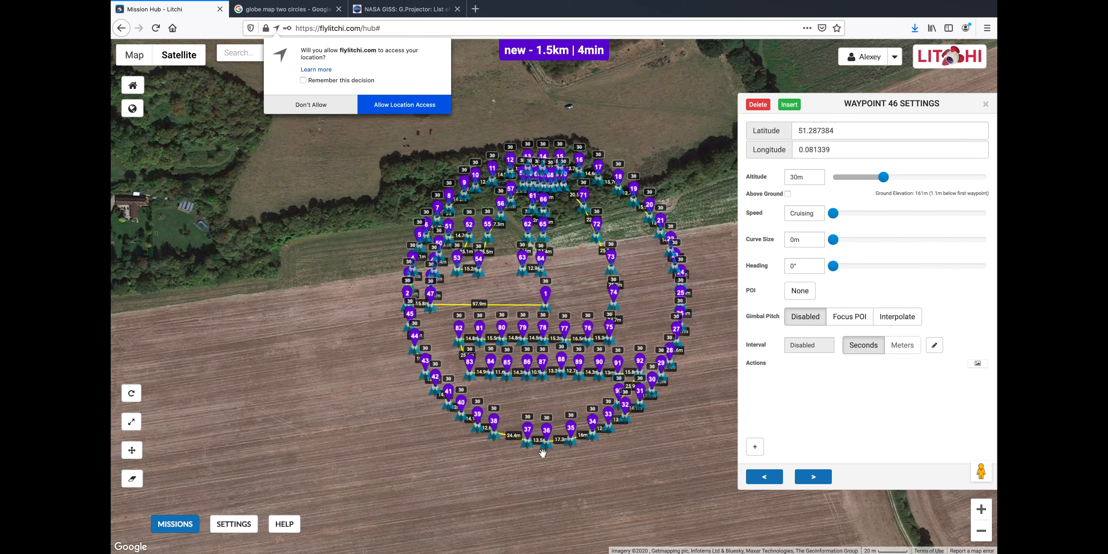
{"action": "left_click", "coordinate": [175, 523]}
Import Earth circle only.csv into Litchi as a new 745 m mission
{"action": "left_click", "coordinate": [199, 466]}
{"action": "left_click", "coordinate": [355, 257]}
{"action": "left_click", "coordinate": [473, 156]}
{"action": "left_click", "coordinate": [738, 307]}
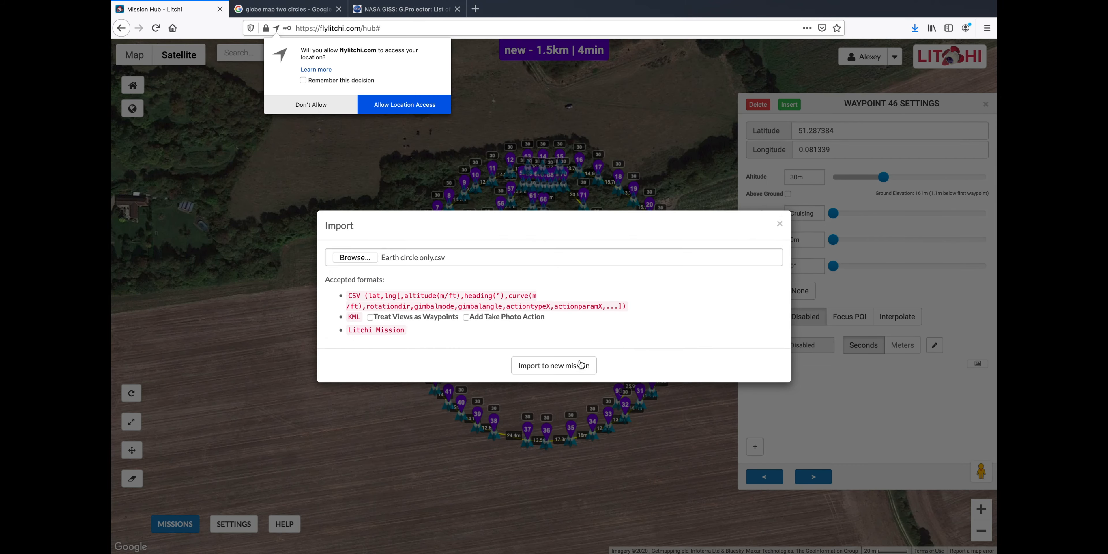
{"action": "left_click", "coordinate": [580, 365]}
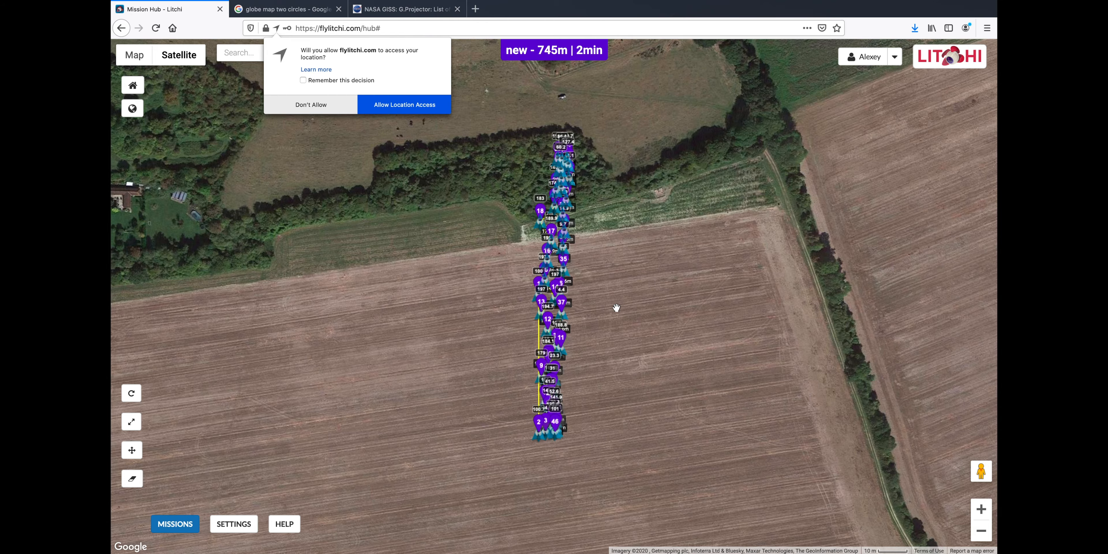
{"action": "scroll", "coordinate": [616, 308], "scroll_direction": "up", "scroll_amount": 3}
{"action": "left_click_drag", "start_coordinate": [617, 307], "coordinate": [699, 482]}
{"action": "left_click_drag", "start_coordinate": [636, 366], "coordinate": [685, 128]}
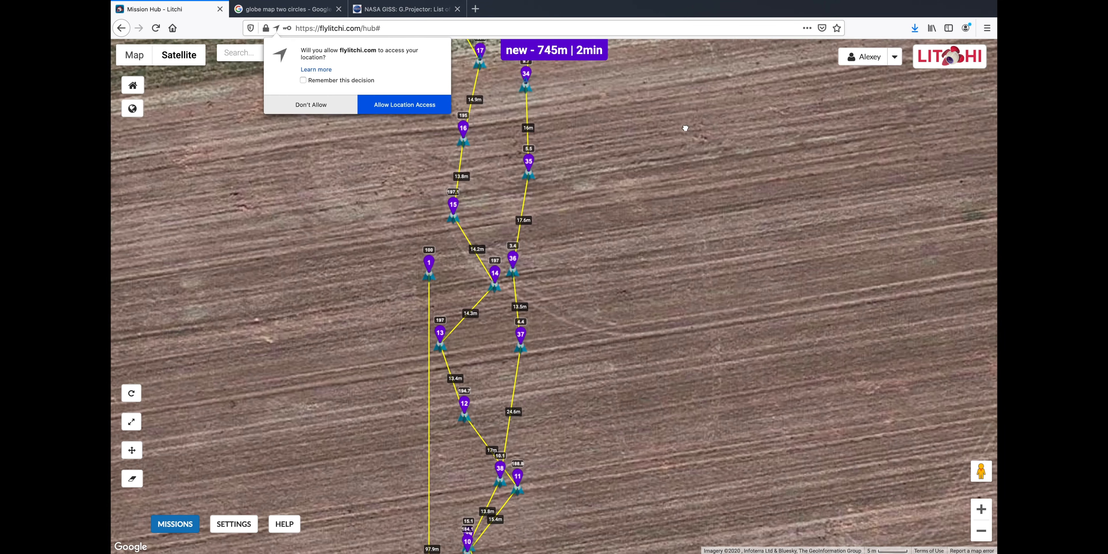
Export the mission's 3D path as KML and view it in Google Earth Pro
{"action": "left_click", "coordinate": [175, 524]}
{"action": "left_click", "coordinate": [185, 505]}
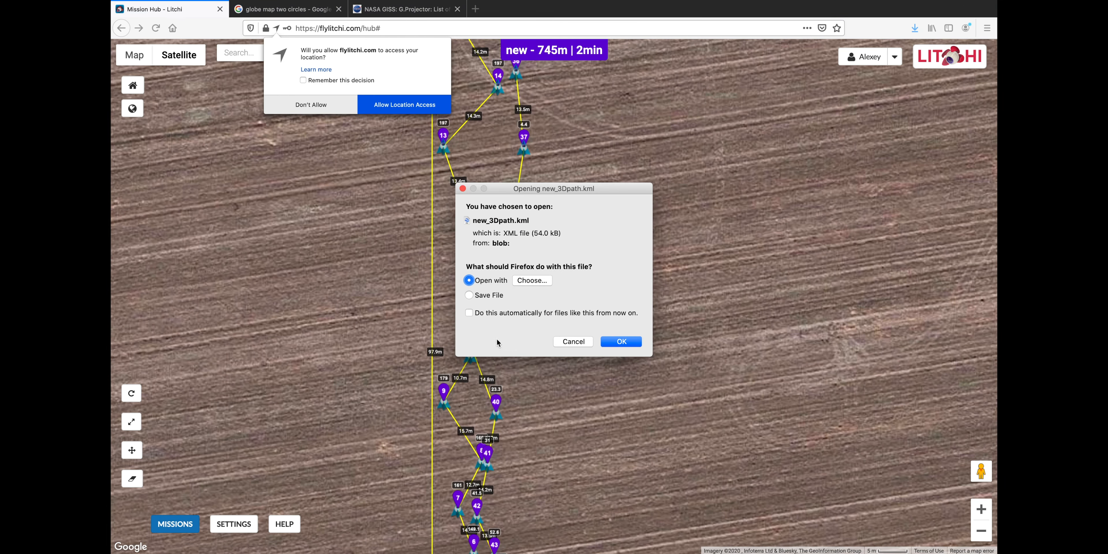
{"action": "left_click", "coordinate": [621, 341]}
{"action": "key", "text": "ctrl+Up"}
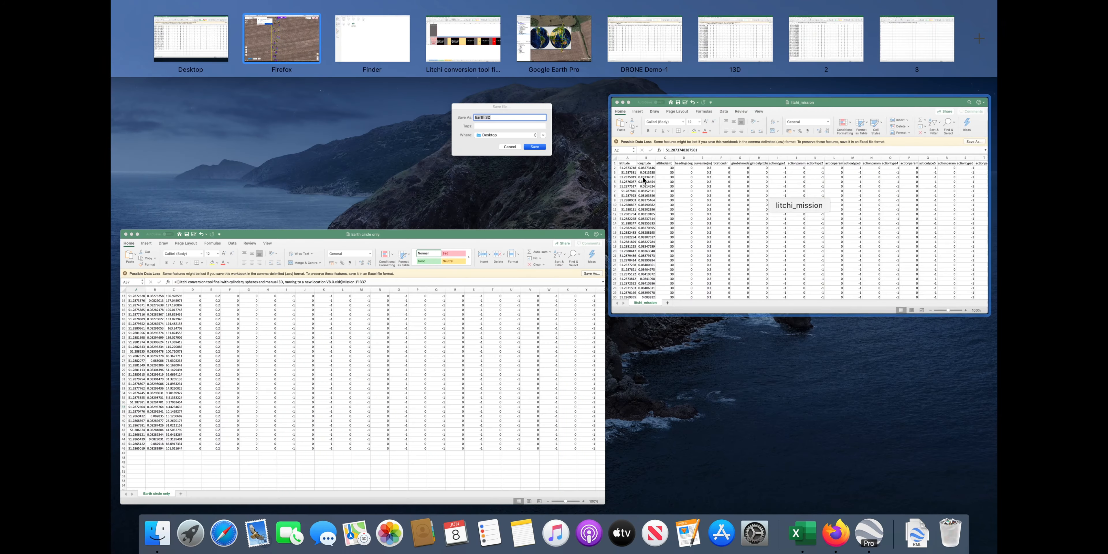
{"action": "left_click", "coordinate": [559, 42]}
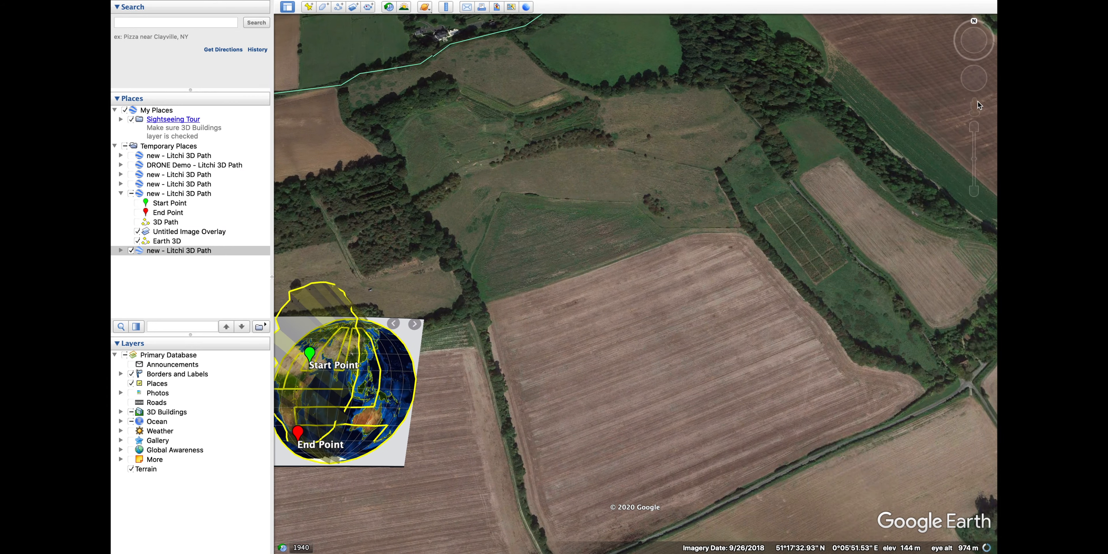
Uncheck the newest 'new - Litchi 3D Path' and the Earth 3D overlay in Places
{"action": "mouse_move", "coordinate": [975, 24]}
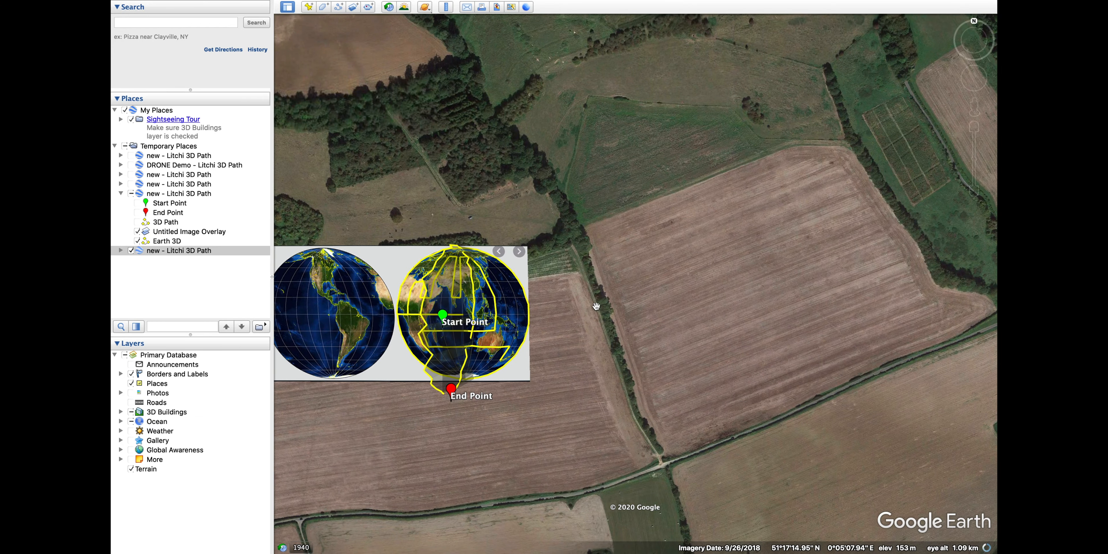
{"action": "left_click", "coordinate": [131, 250]}
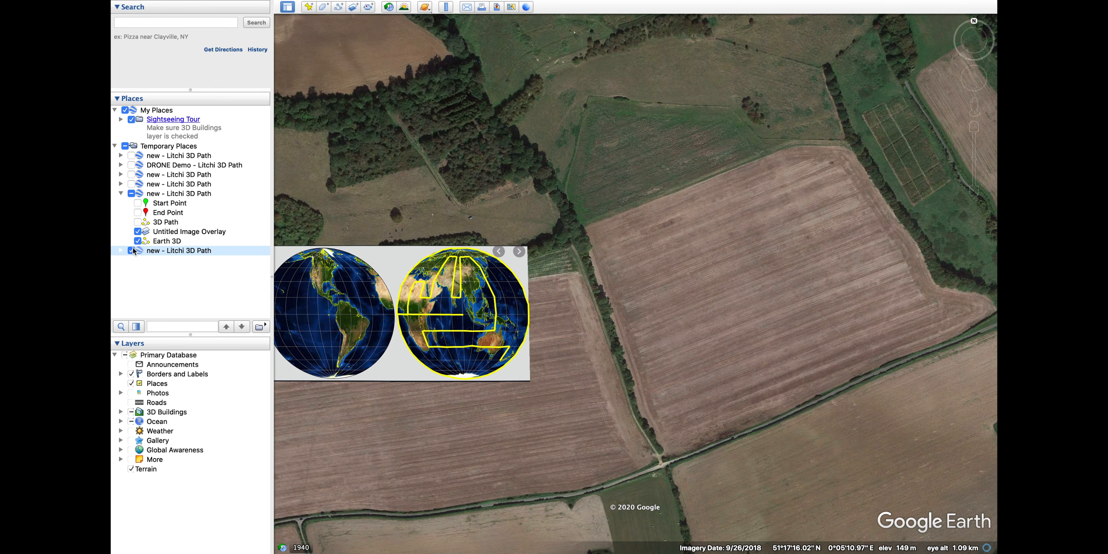
{"action": "left_click", "coordinate": [138, 241]}
{"action": "key", "text": "ctrl+Up"}
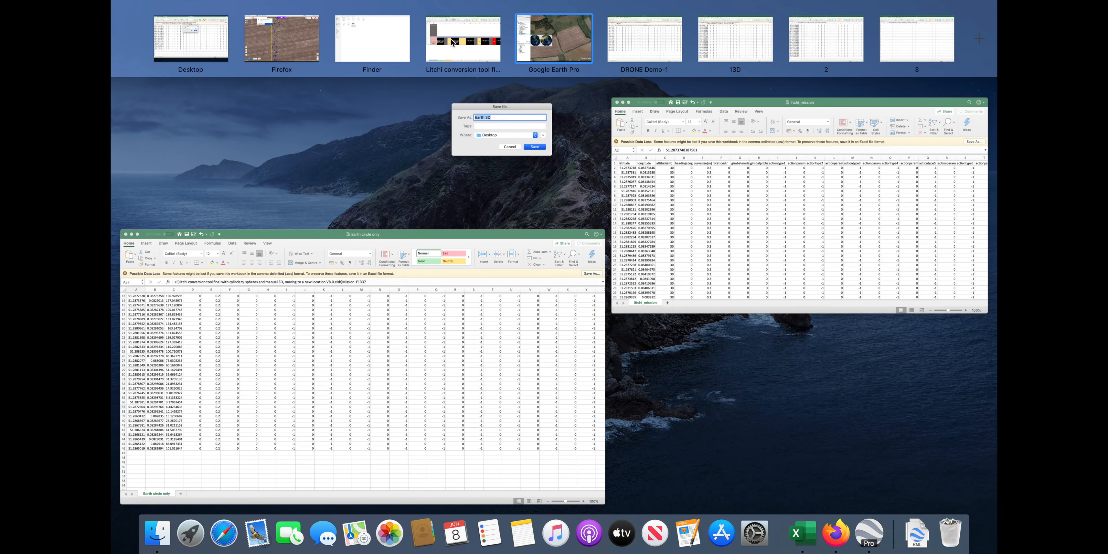
Set Mission 1's end point in AD3 back to 99 and range 1's end in X3 to 46
{"action": "left_click", "coordinate": [451, 40]}
{"action": "left_click", "coordinate": [746, 298]}
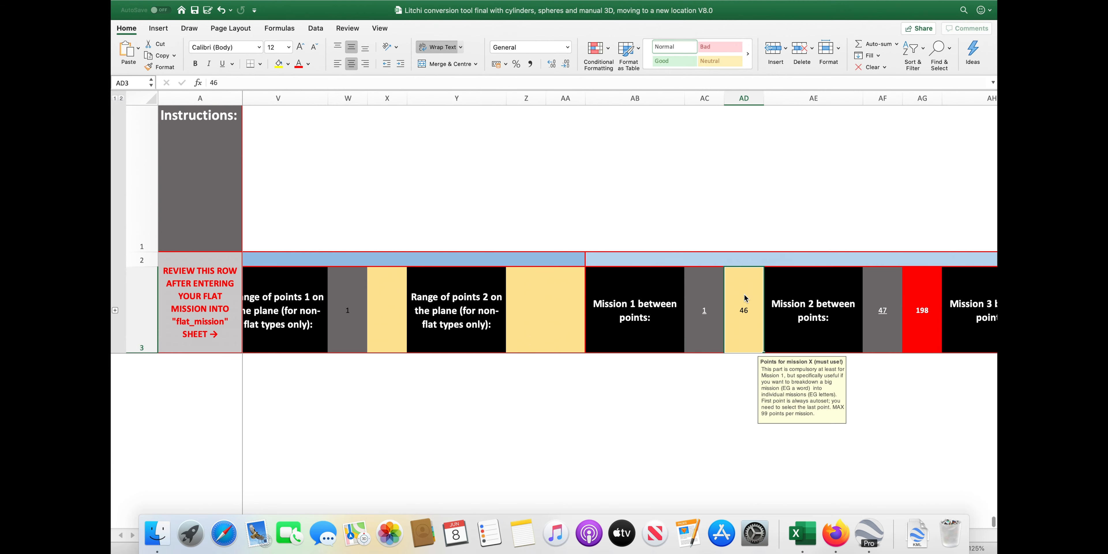
{"action": "type", "text": "99"}
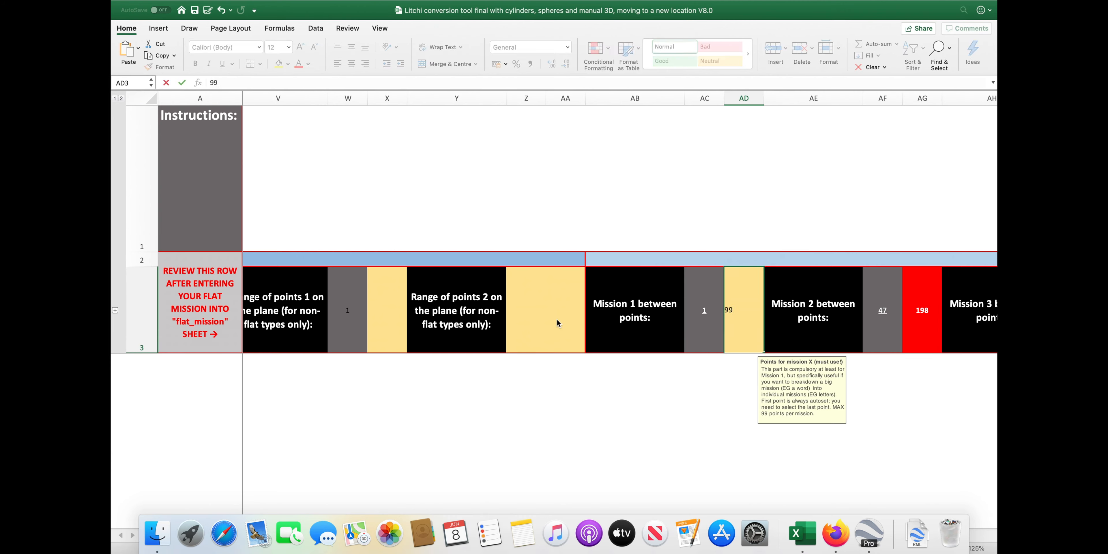
{"action": "left_click", "coordinate": [393, 314]}
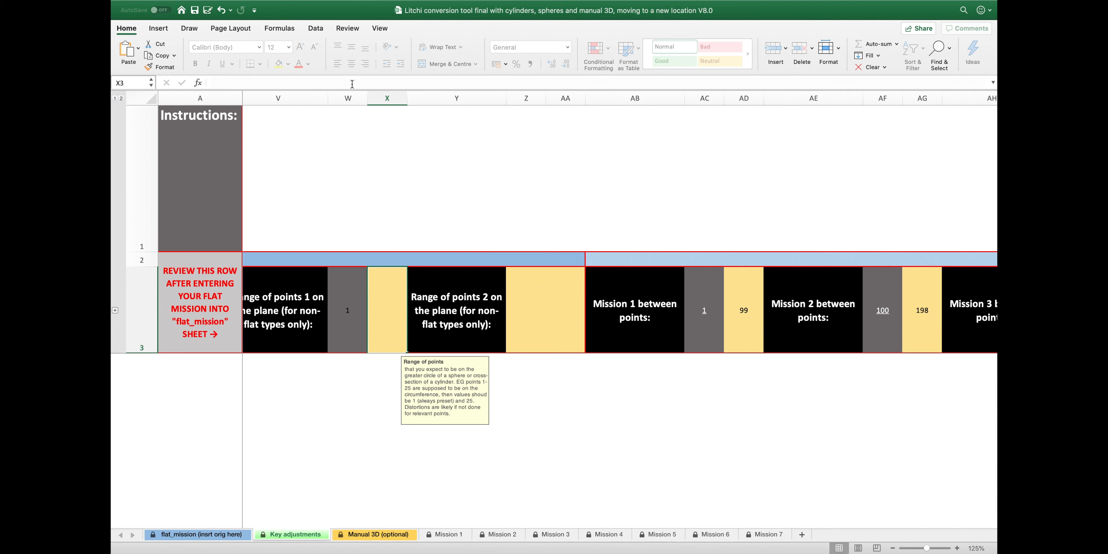
{"action": "type", "text": "46"}
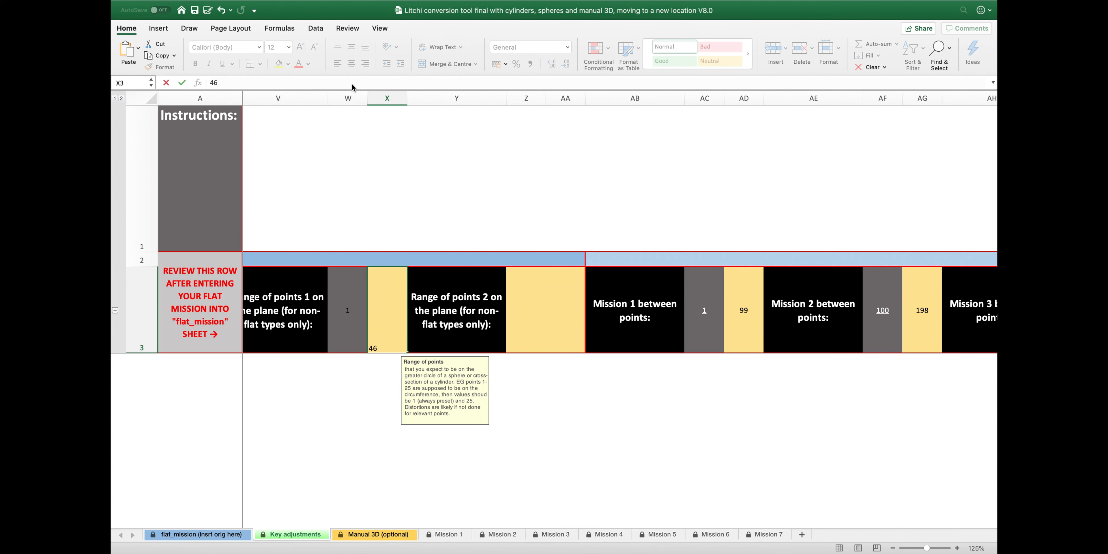
{"action": "key", "text": "Return"}
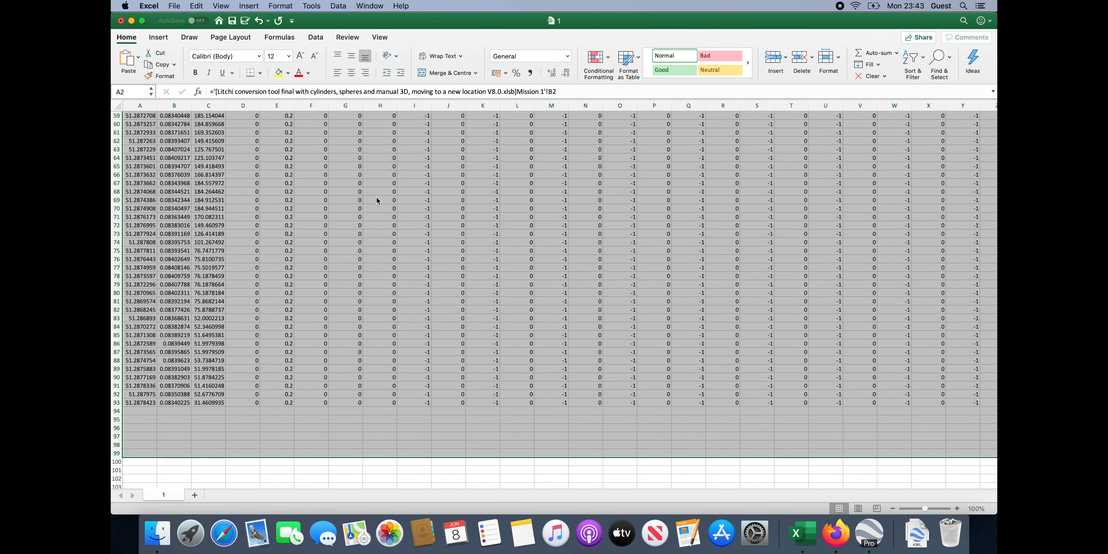
Return to the conversion workbook's flat_mission sheet output
{"action": "scroll", "coordinate": [376, 197], "scroll_direction": "up", "scroll_amount": 10}
{"action": "scroll", "coordinate": [377, 197], "scroll_direction": "down", "scroll_amount": 10}
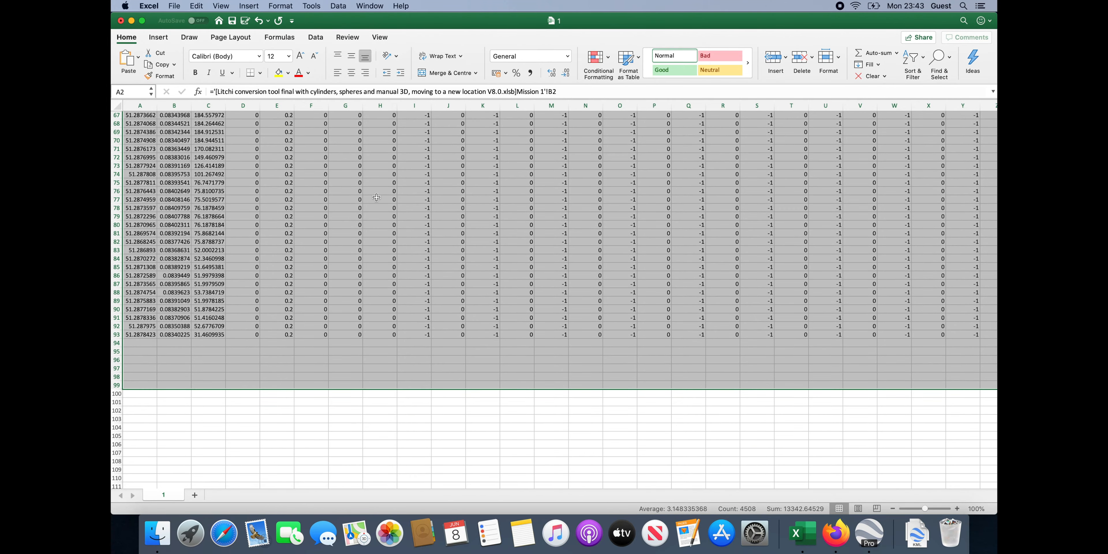
{"action": "key", "text": "ctrl+Up"}
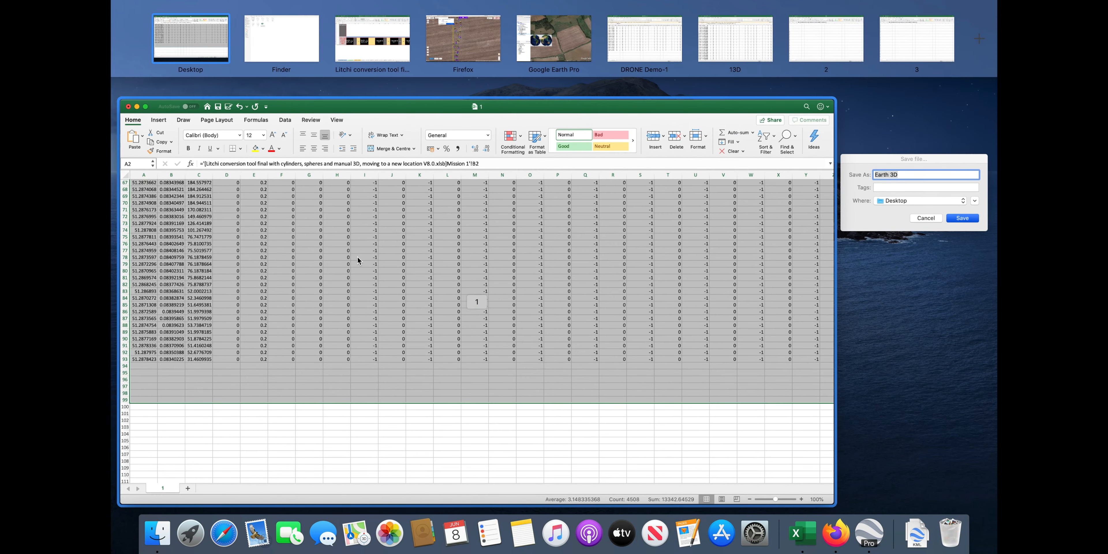
{"action": "left_click", "coordinate": [380, 40]}
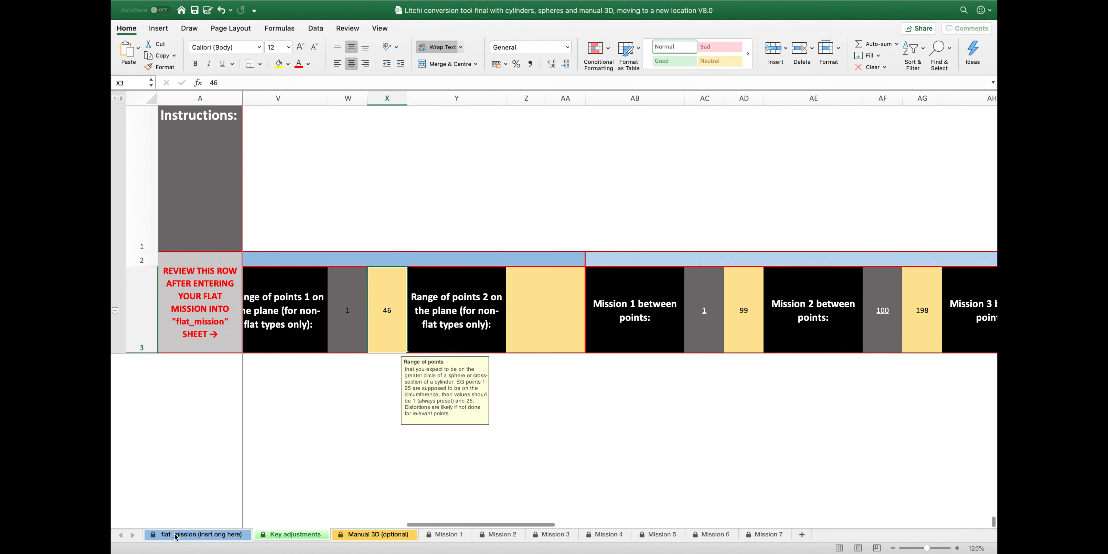
{"action": "left_click", "coordinate": [176, 537]}
{"action": "scroll", "coordinate": [267, 435], "scroll_direction": "down", "scroll_amount": 5}
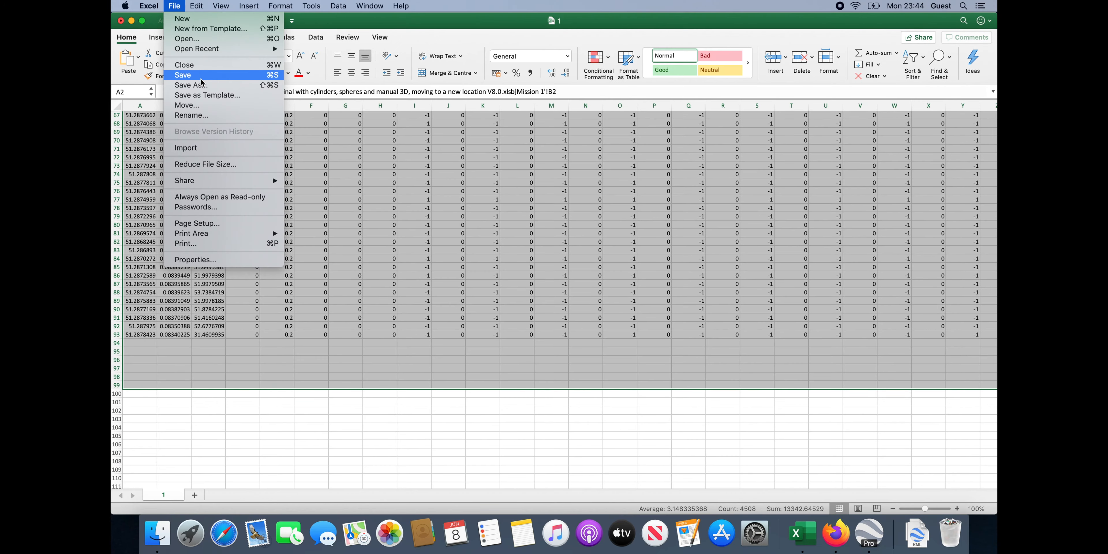
Save workbook 1 to the Desktop as CSV UTF-8 named 'Semi-sphere 1'
{"action": "left_click", "coordinate": [203, 83]}
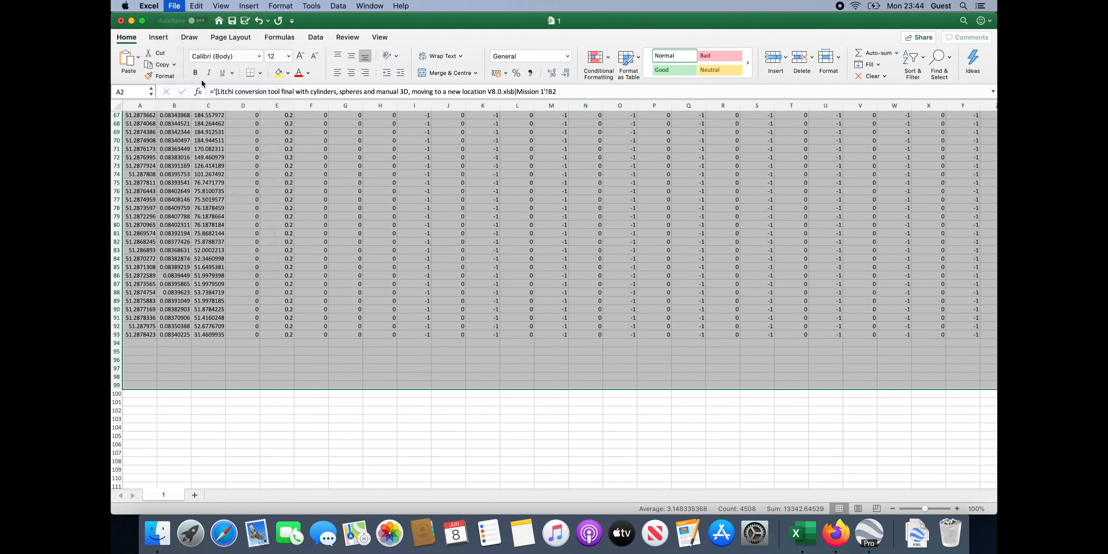
{"action": "left_click", "coordinate": [559, 74]}
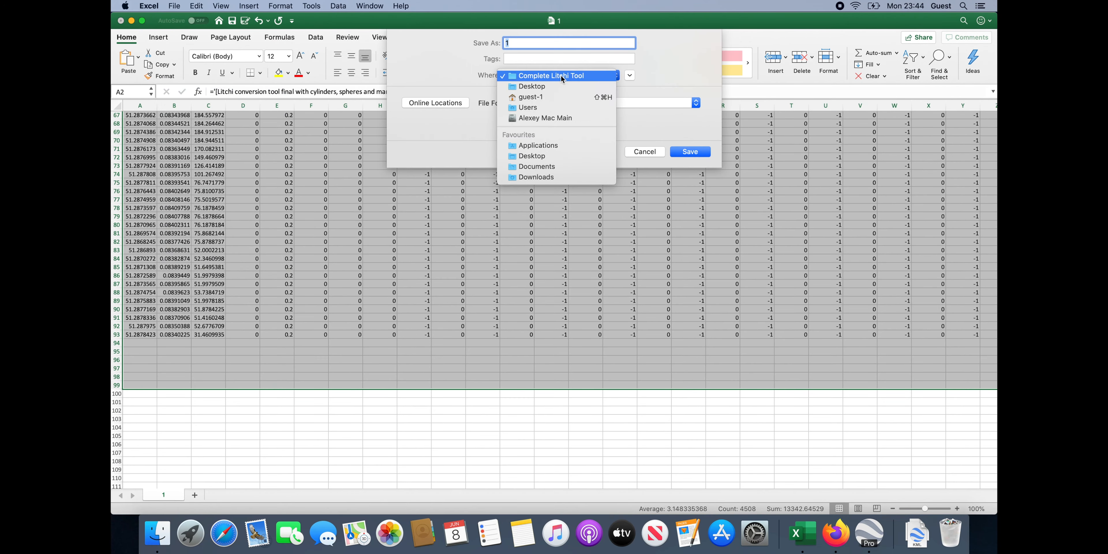
{"action": "left_click", "coordinate": [544, 91]}
{"action": "type", "text": "Semi-sphere"}
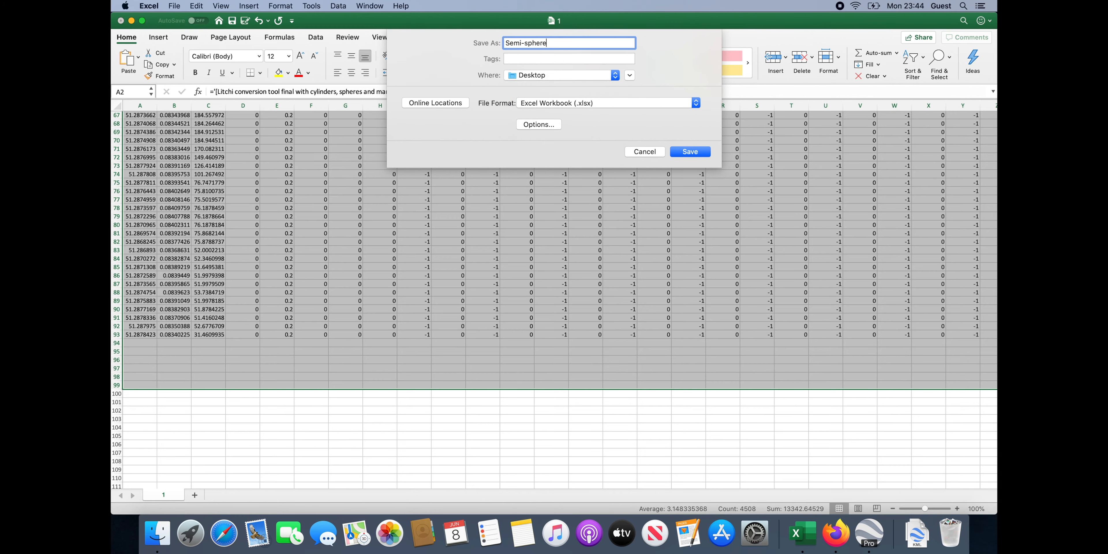
{"action": "left_click", "coordinate": [664, 104]}
{"action": "left_click", "coordinate": [644, 137]}
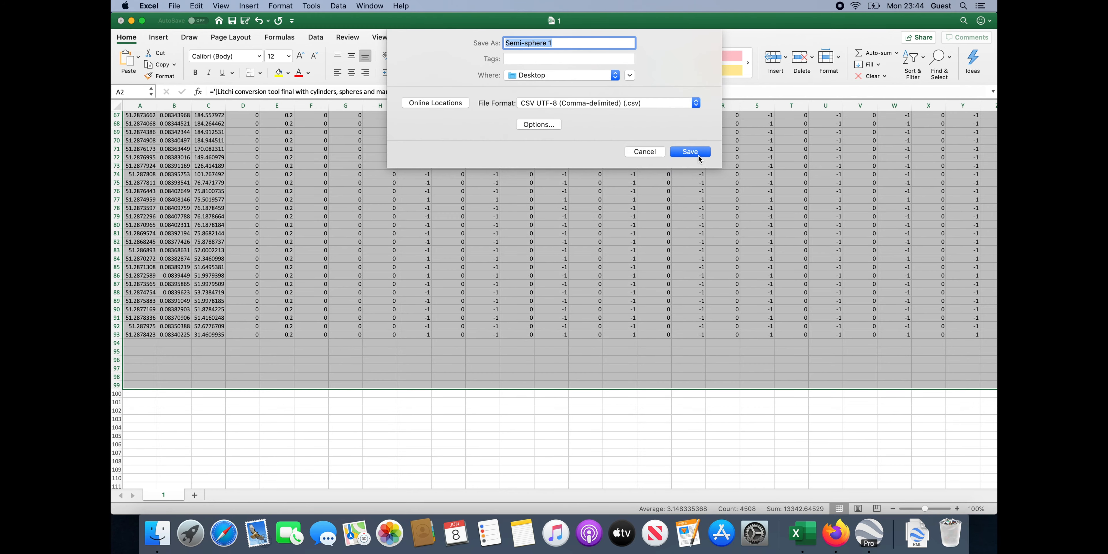
{"action": "left_click", "coordinate": [699, 155]}
{"action": "key", "text": "ctrl+Up"}
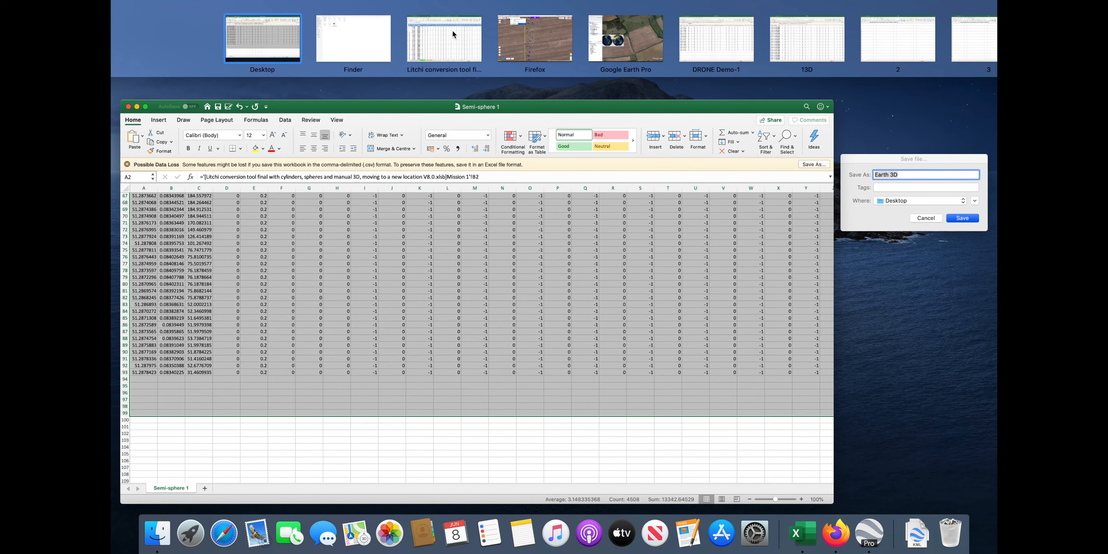
{"action": "left_click", "coordinate": [449, 32]}
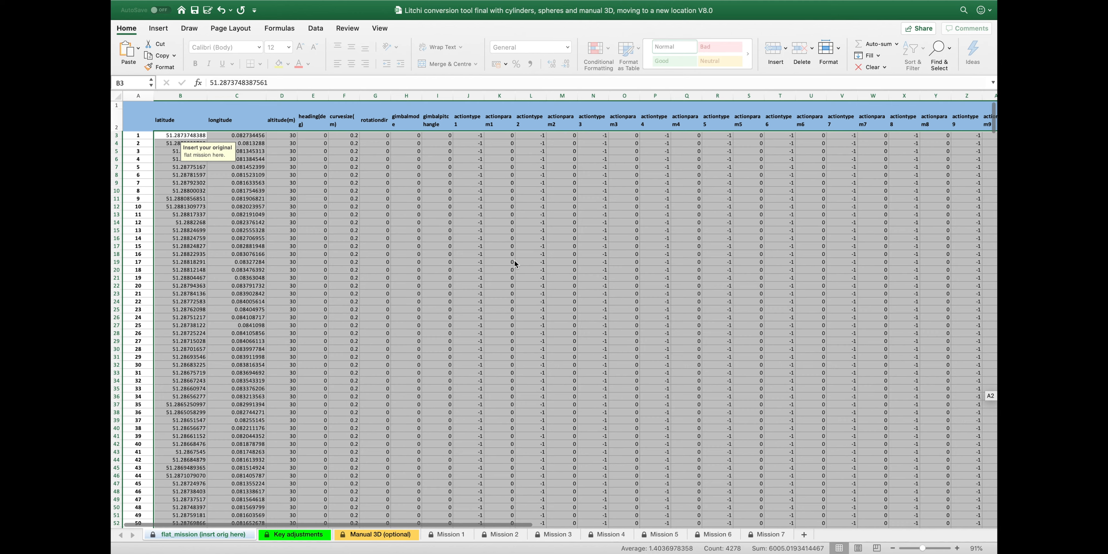
Change the output type in Q3 to Semi-sphere IN
{"action": "scroll", "coordinate": [515, 310], "scroll_direction": "left", "scroll_amount": 6}
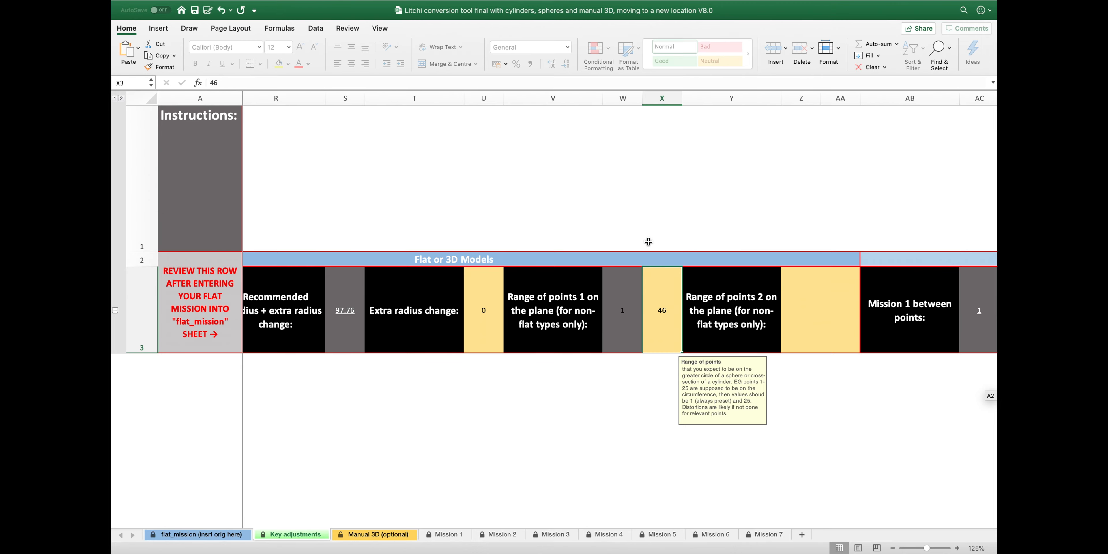
{"action": "key", "text": "ctrl+Up"}
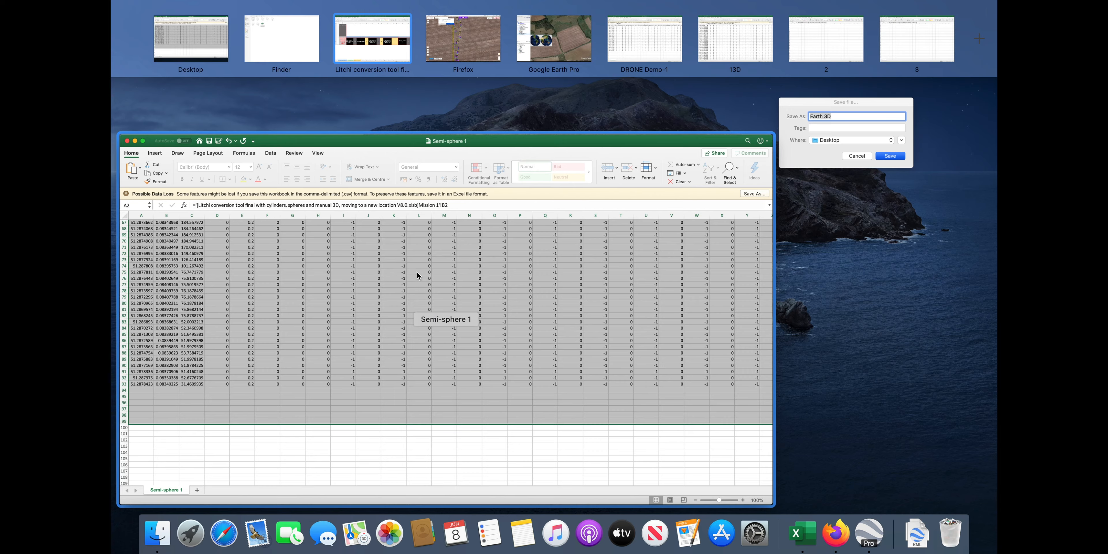
{"action": "left_click", "coordinate": [374, 39]}
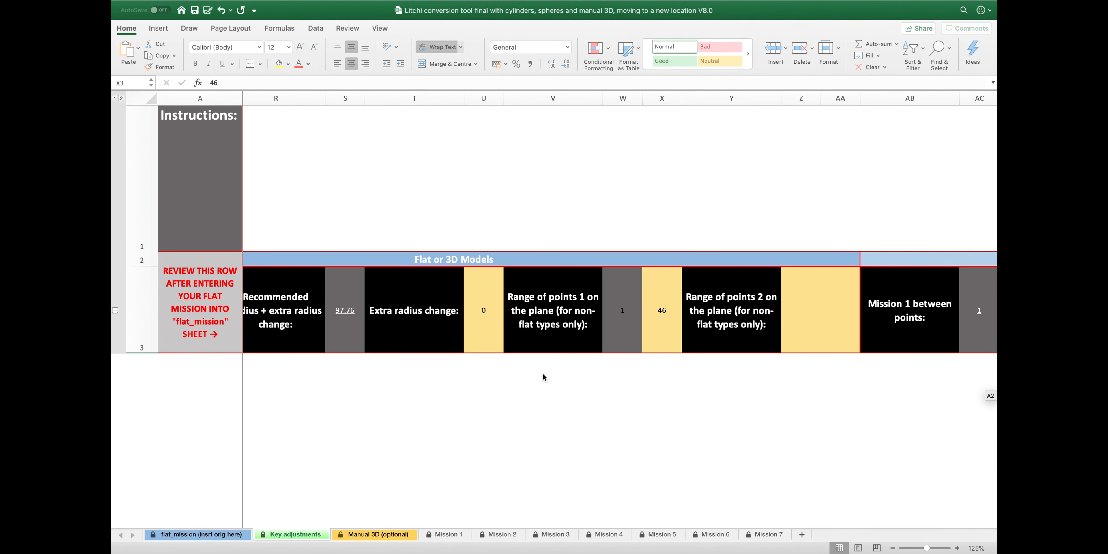
{"action": "scroll", "coordinate": [548, 381], "scroll_direction": "left", "scroll_amount": 10}
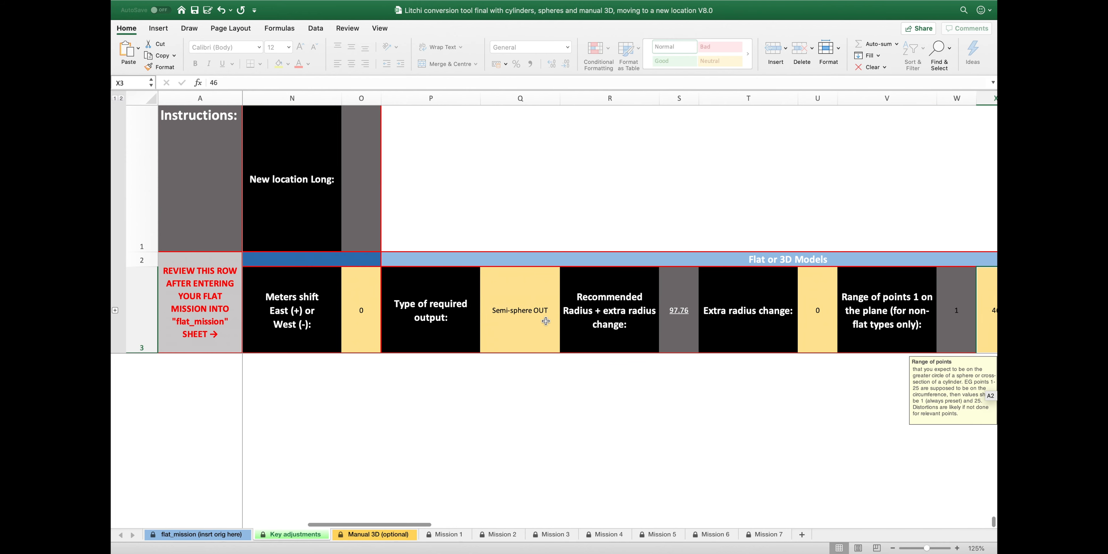
{"action": "left_click", "coordinate": [546, 321]}
{"action": "left_click", "coordinate": [564, 348]}
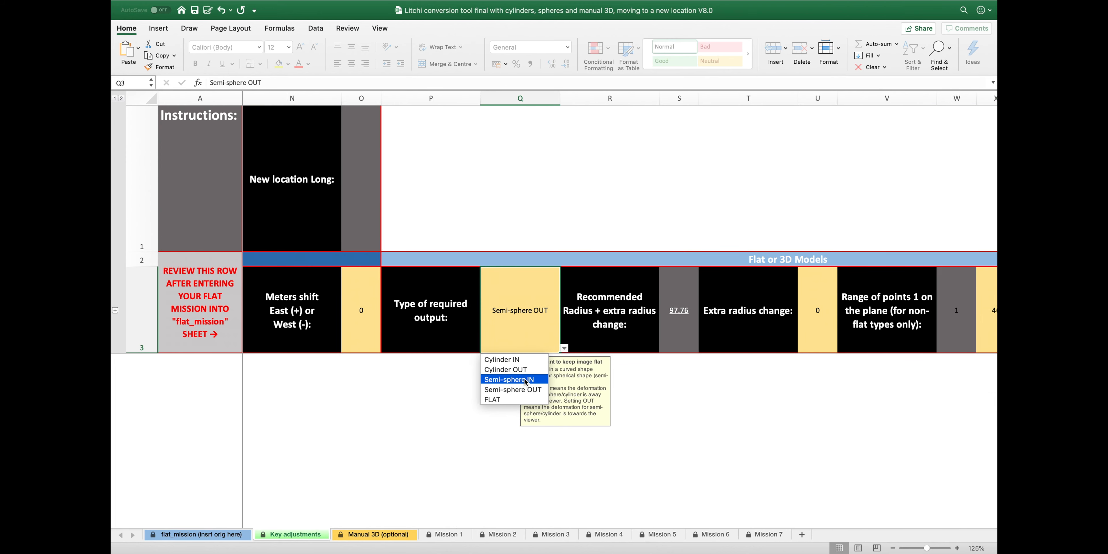
{"action": "left_click", "coordinate": [526, 379]}
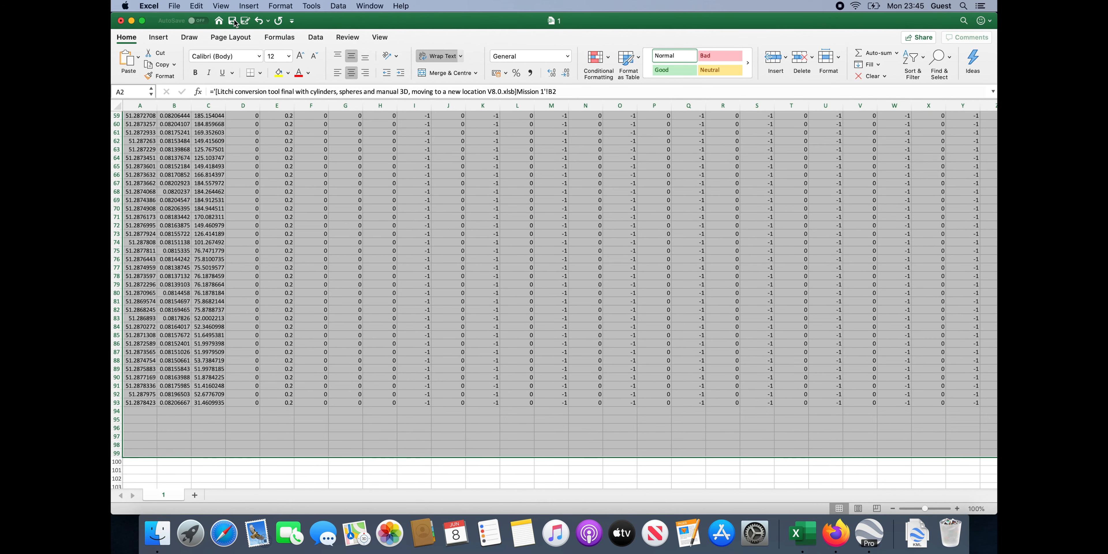
Save the generated mission to the Desktop as CSV UTF-8 named 'semi-sphere 2'
{"action": "left_click", "coordinate": [175, 6]}
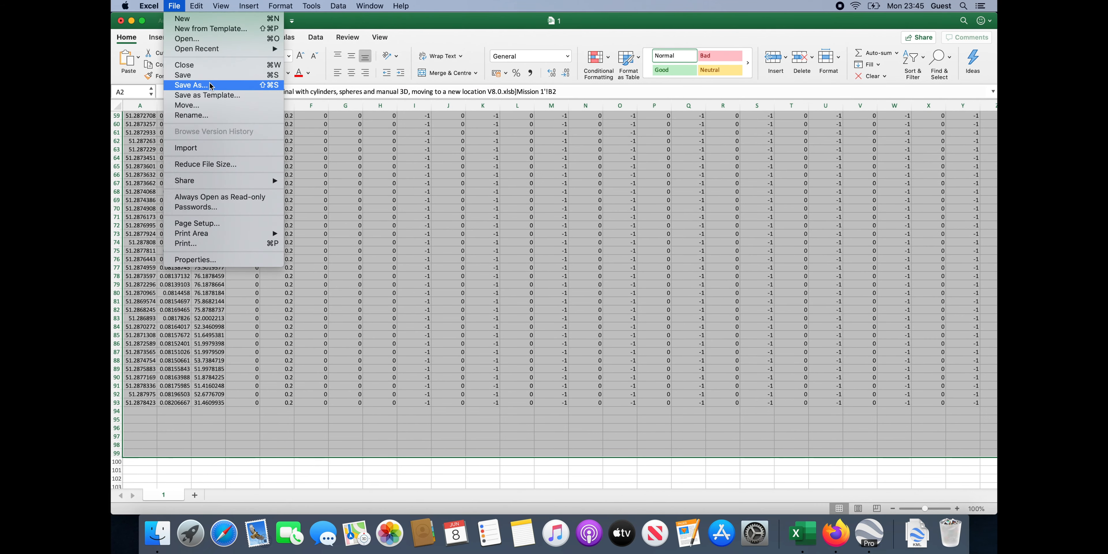
{"action": "left_click", "coordinate": [189, 86]}
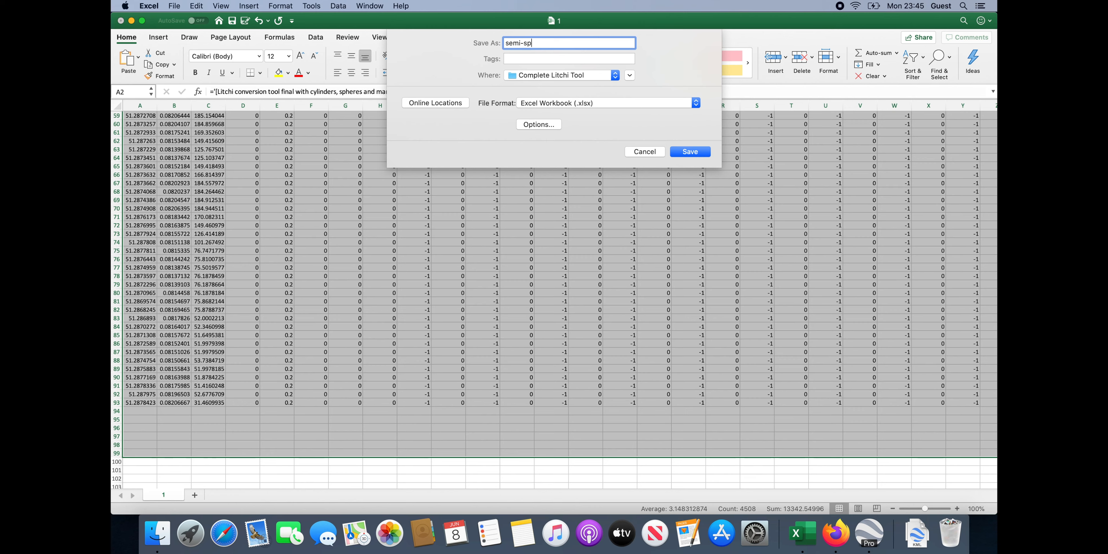
{"action": "left_click", "coordinate": [577, 100]}
{"action": "left_click", "coordinate": [564, 137]}
{"action": "left_click", "coordinate": [565, 78]}
{"action": "left_click", "coordinate": [559, 156]}
{"action": "left_click", "coordinate": [693, 152]}
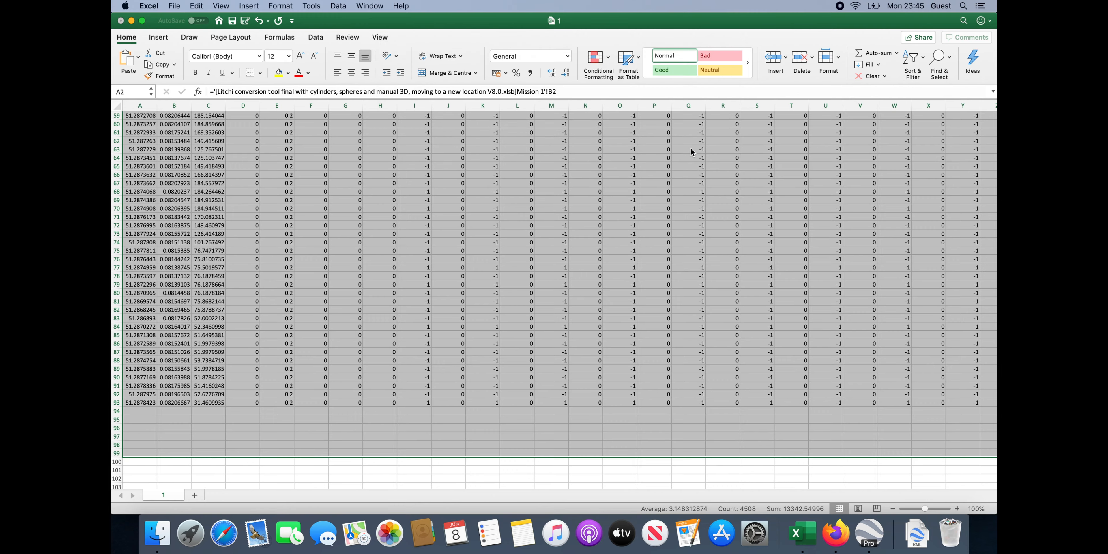
{"action": "left_click", "coordinate": [831, 532]}
Import Semi-sphere 1.csv as a new mission and export it as a KML 3D path
{"action": "mouse_move", "coordinate": [173, 517]}
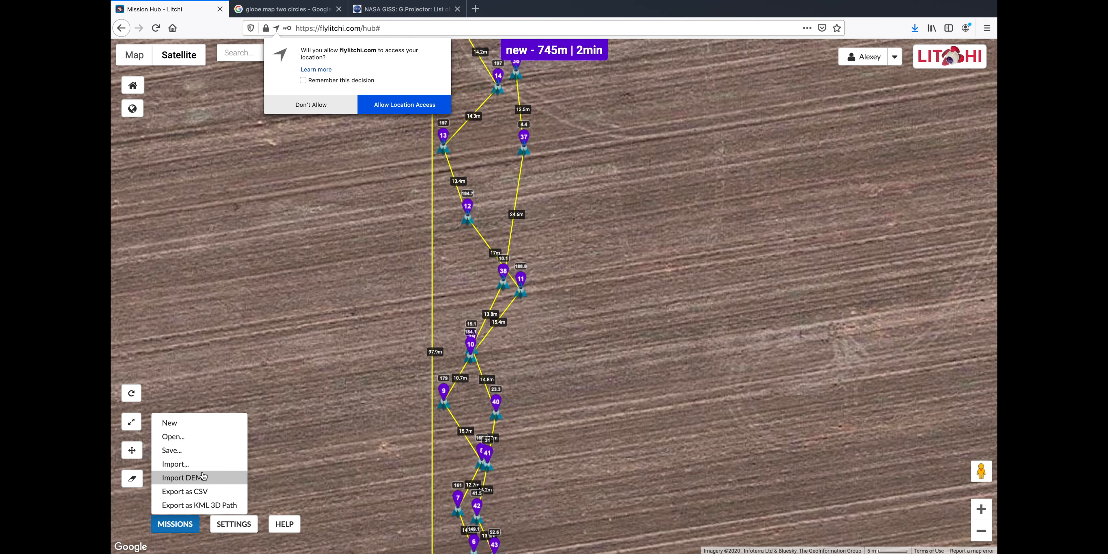
{"action": "left_click", "coordinate": [175, 463]}
{"action": "left_click", "coordinate": [412, 258]}
{"action": "double_click", "coordinate": [475, 174]}
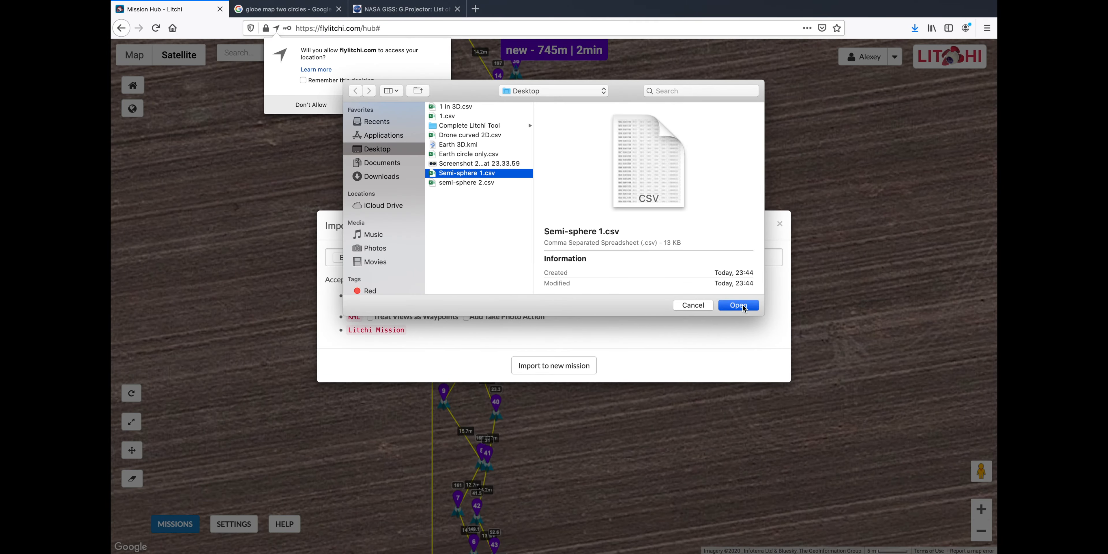
{"action": "left_click", "coordinate": [559, 370]}
{"action": "mouse_move", "coordinate": [175, 524]}
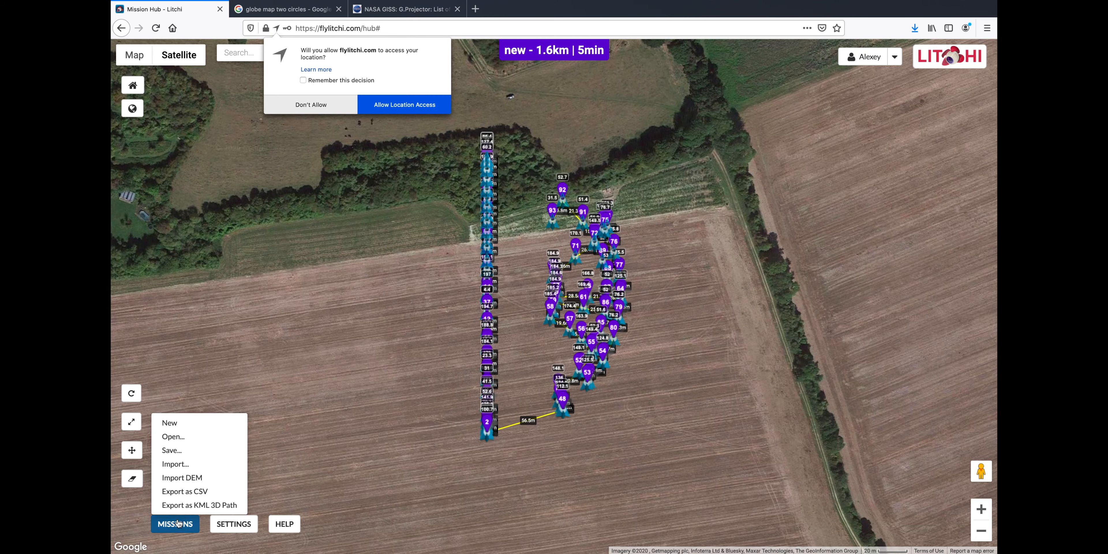
{"action": "left_click", "coordinate": [204, 473]}
{"action": "key", "text": "Return"}
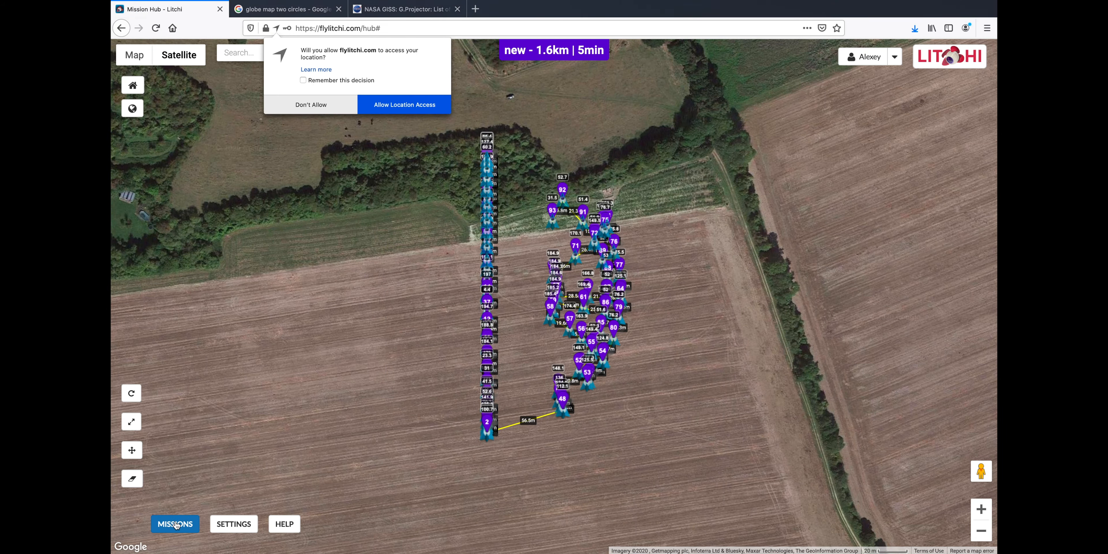
Import semi-sphere 2.csv as a new mission, export it as a KML 3D path, and open it in Google Earth
{"action": "left_click", "coordinate": [175, 464]}
{"action": "left_click", "coordinate": [354, 257]}
{"action": "left_click", "coordinate": [484, 184]}
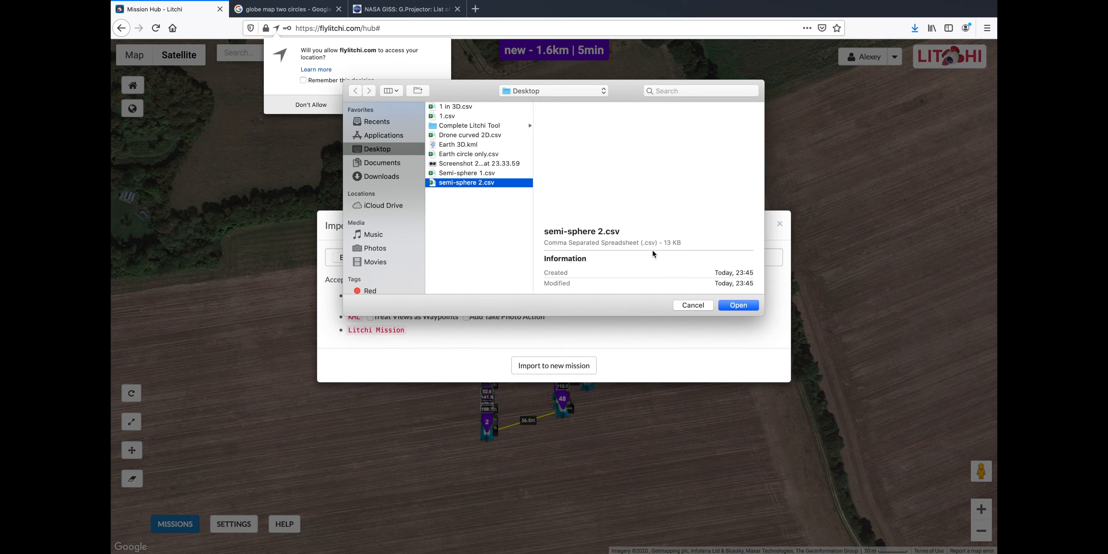
{"action": "left_click", "coordinate": [739, 305]}
{"action": "left_click", "coordinate": [554, 365]}
{"action": "mouse_move", "coordinate": [176, 525]}
{"action": "left_click", "coordinate": [198, 503]}
{"action": "left_click", "coordinate": [622, 342]}
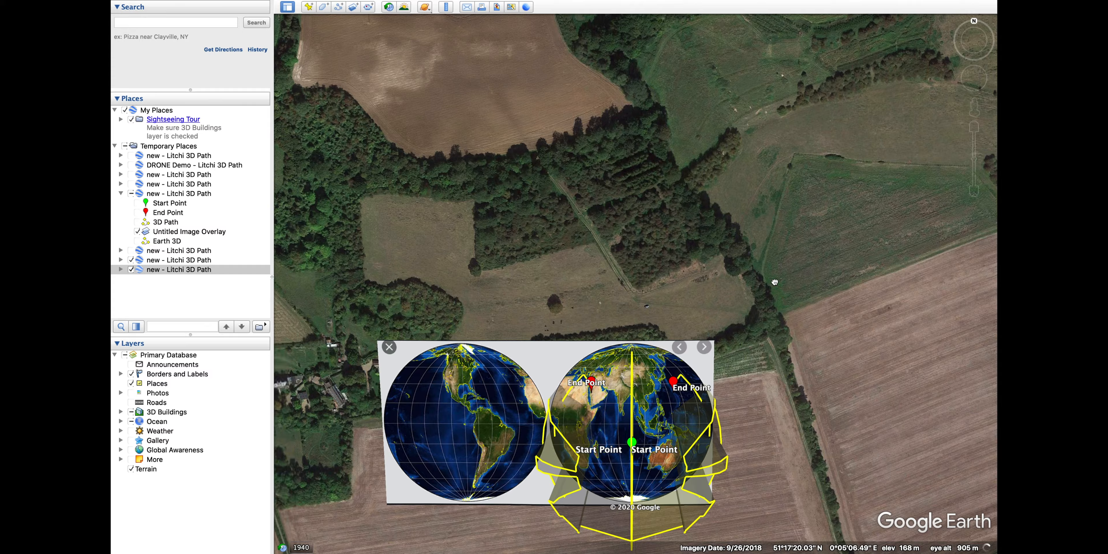
Turn off 'Extend path to ground' in the first new Litchi 3D Path's altitude properties
{"action": "left_click_drag", "start_coordinate": [775, 283], "coordinate": [581, 159]}
{"action": "left_click_drag", "start_coordinate": [611, 454], "coordinate": [353, 450]}
{"action": "left_click_drag", "start_coordinate": [958, 49], "coordinate": [970, 4]}
{"action": "left_click_drag", "start_coordinate": [586, 387], "coordinate": [308, 431]}
{"action": "scroll", "coordinate": [588, 294], "scroll_direction": "up", "scroll_amount": 5}
{"action": "scroll", "coordinate": [588, 297], "scroll_direction": "up", "scroll_amount": 2}
{"action": "left_click", "coordinate": [120, 261]}
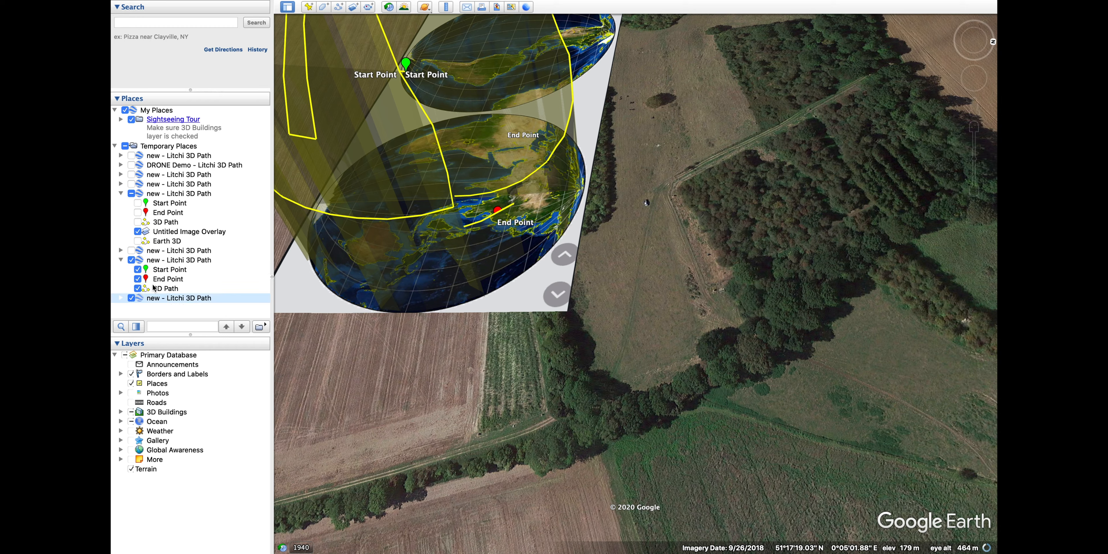
{"action": "right_click", "coordinate": [151, 288]}
{"action": "left_click", "coordinate": [172, 438]}
{"action": "left_click", "coordinate": [324, 86]}
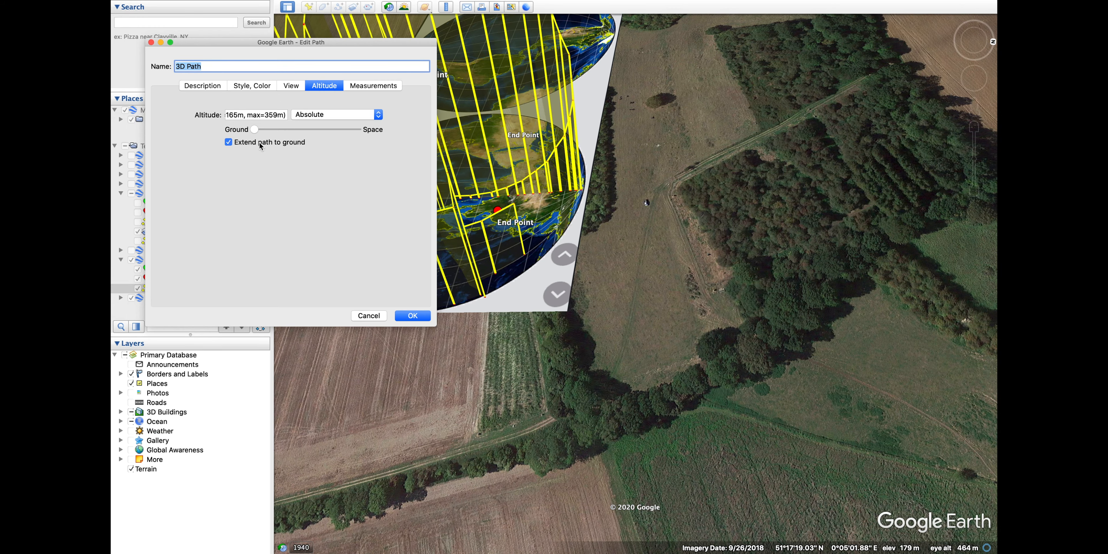
{"action": "left_click", "coordinate": [229, 142]}
{"action": "left_click", "coordinate": [413, 315]}
Turn off 'Extend path to ground' for the last Litchi 3D Path as well
{"action": "left_click", "coordinate": [121, 298]}
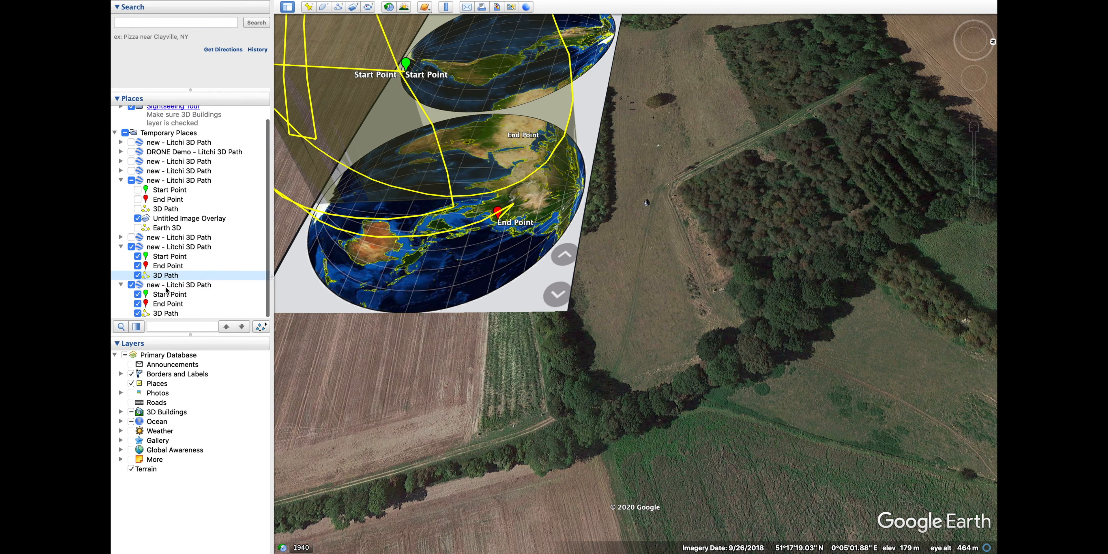
{"action": "right_click", "coordinate": [160, 313]}
{"action": "left_click", "coordinate": [172, 464]}
{"action": "left_click", "coordinate": [324, 86]}
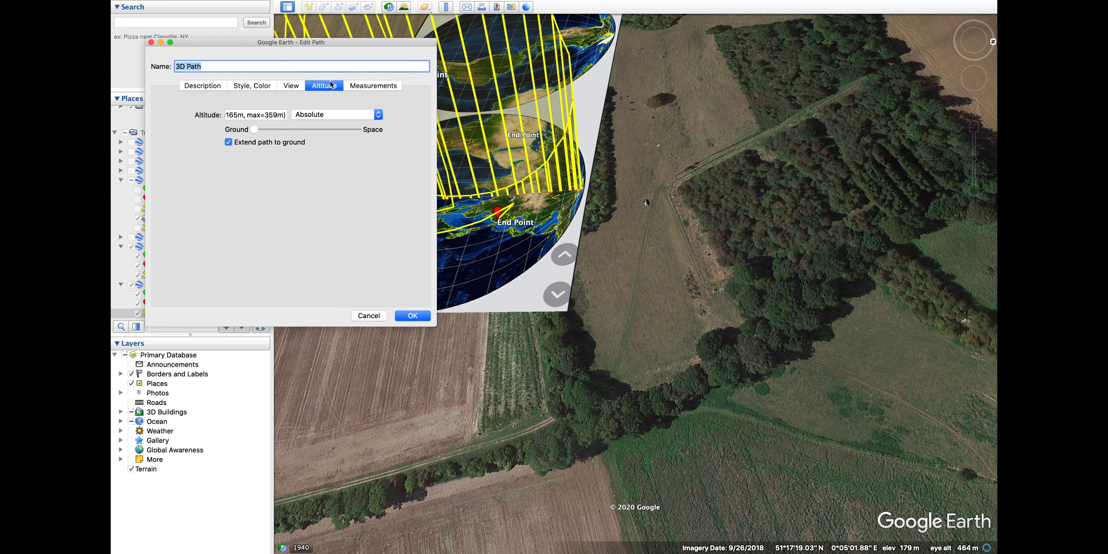
{"action": "left_click", "coordinate": [275, 142]}
{"action": "left_click", "coordinate": [416, 318]}
Reset the view north-up to inspect both paths over the hemisphere overlay, then return to the Excel workbook
{"action": "left_click_drag", "start_coordinate": [435, 292], "coordinate": [619, 398]}
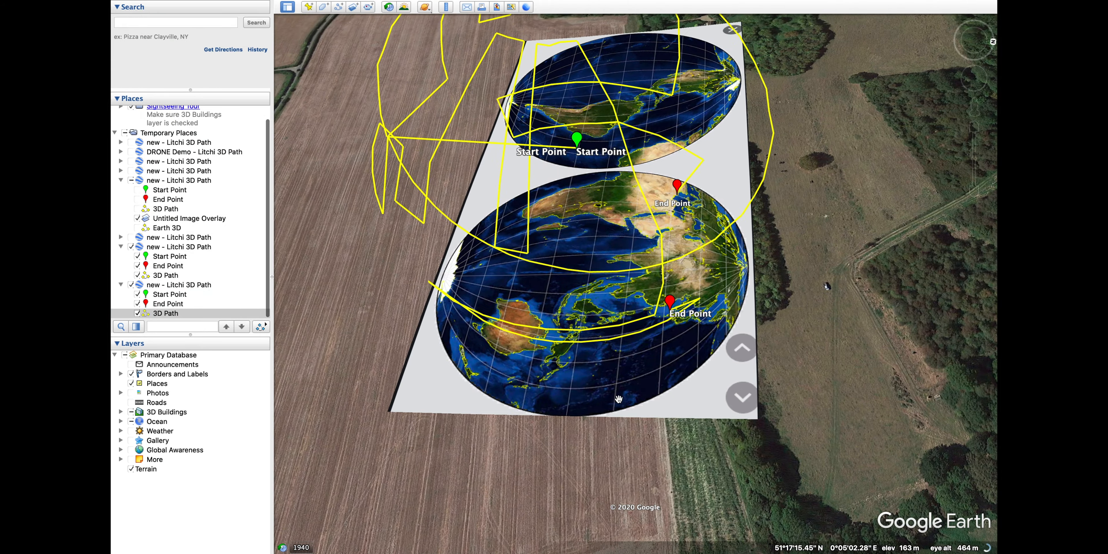
{"action": "left_click_drag", "start_coordinate": [620, 301], "coordinate": [598, 263]}
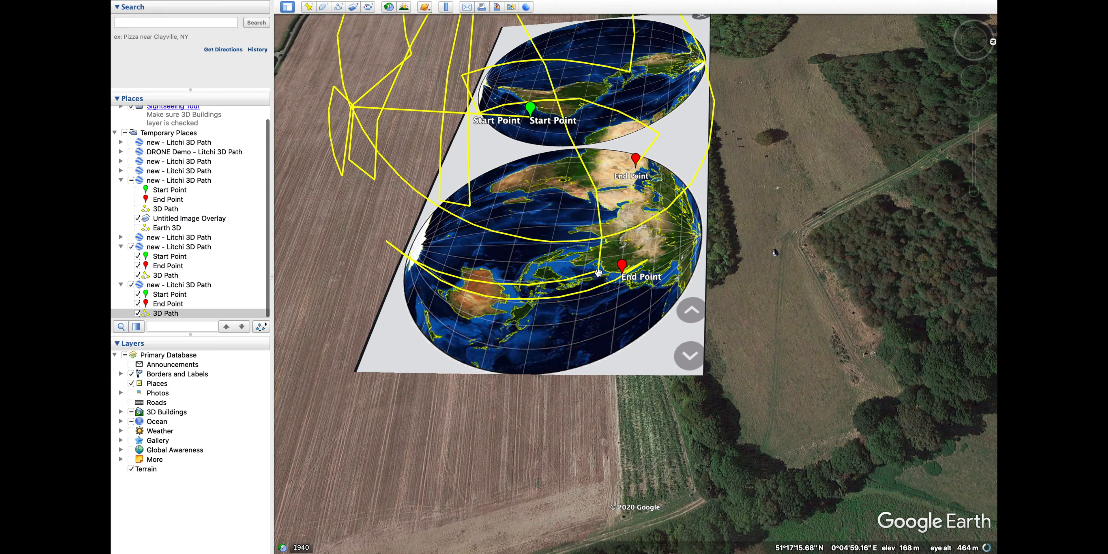
{"action": "key", "text": "r"}
{"action": "left_click_drag", "start_coordinate": [575, 331], "coordinate": [581, 212]}
{"action": "key", "text": "ctrl+Up"}
{"action": "left_click", "coordinate": [460, 37]}
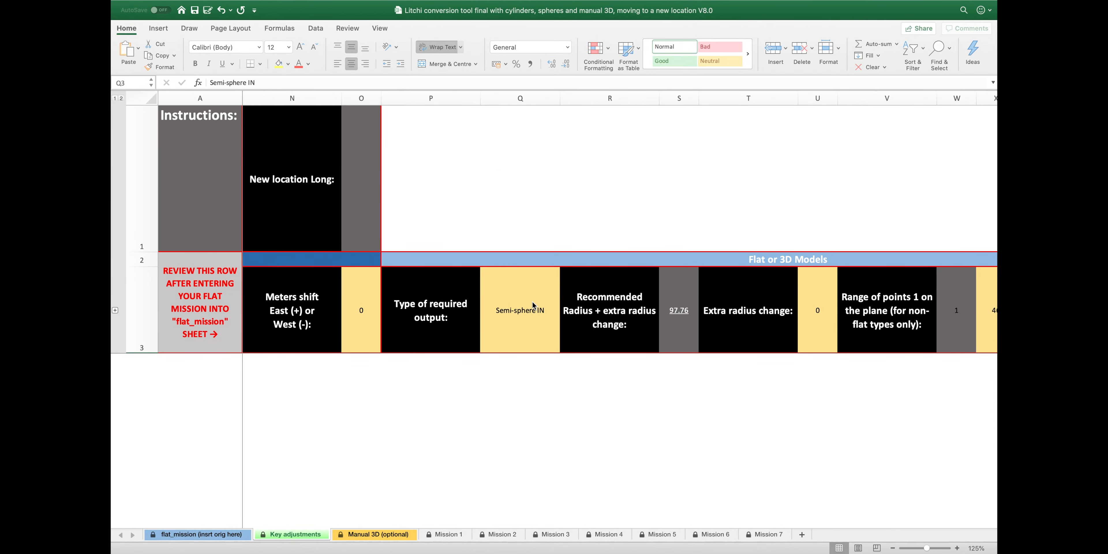
Set the output type in cell Q3 to Cylinder IN
{"action": "left_click", "coordinate": [533, 301]}
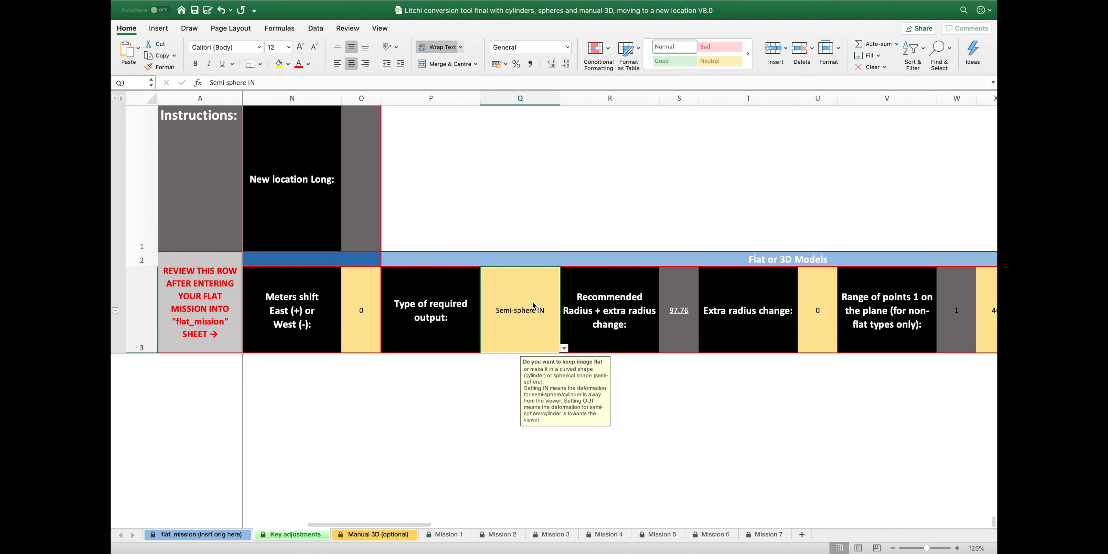
{"action": "left_click", "coordinate": [565, 349]}
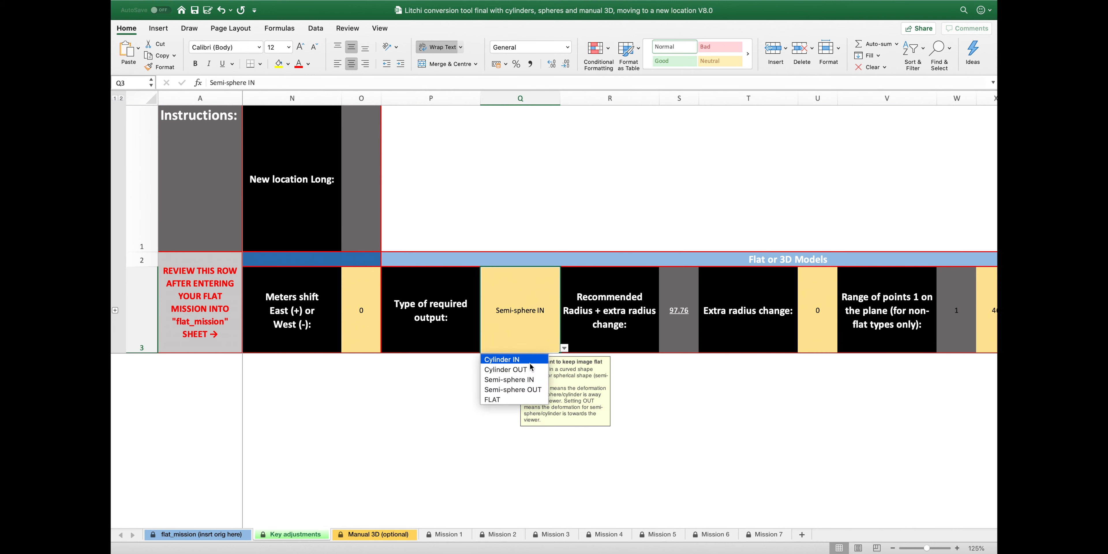
{"action": "left_click", "coordinate": [531, 362]}
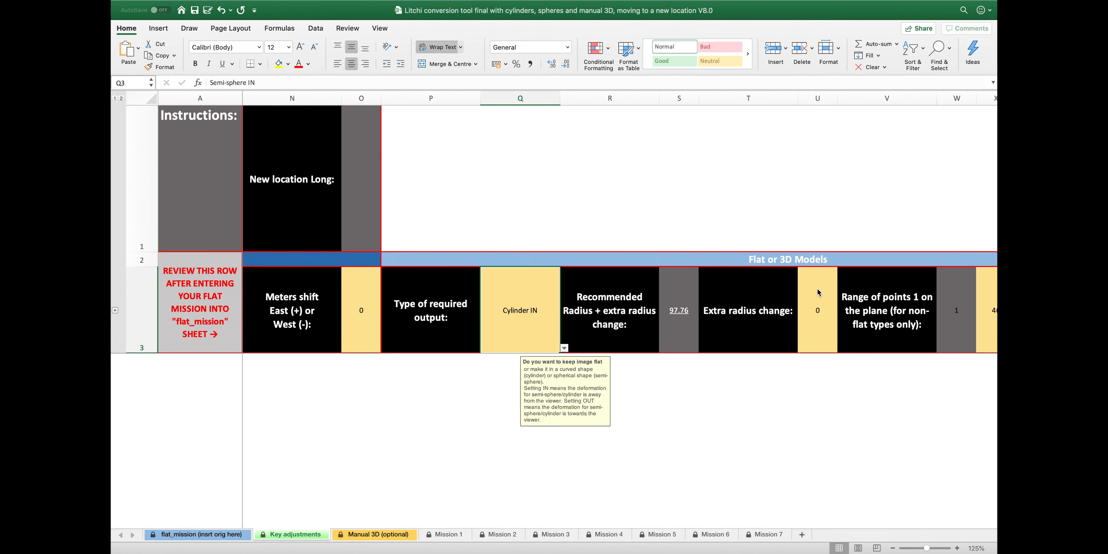
Enter 30 as the extra radius change in U3 and scroll right to check the mission ranges
{"action": "left_click", "coordinate": [817, 289]}
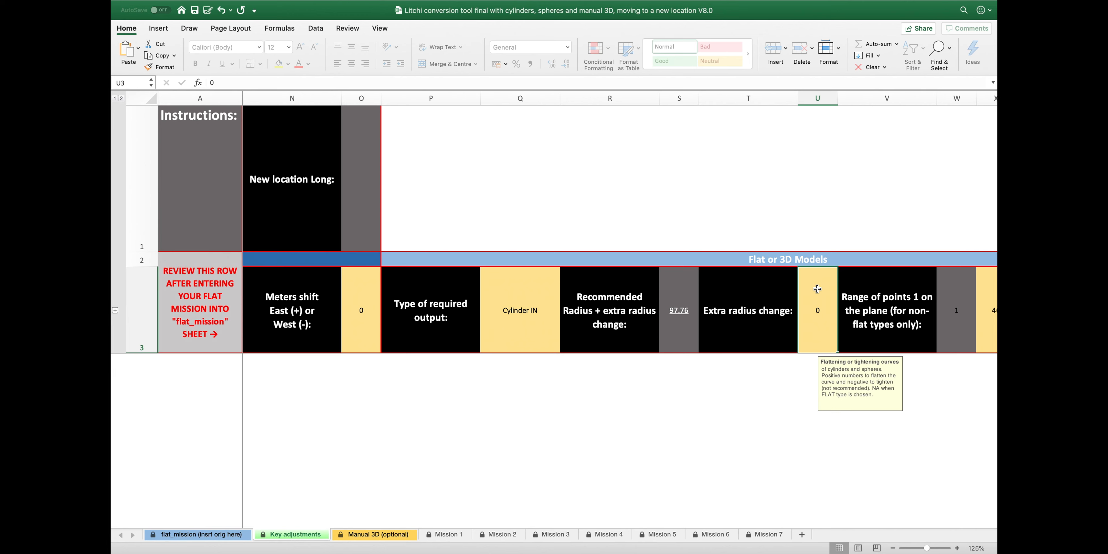
{"action": "type", "text": "30"}
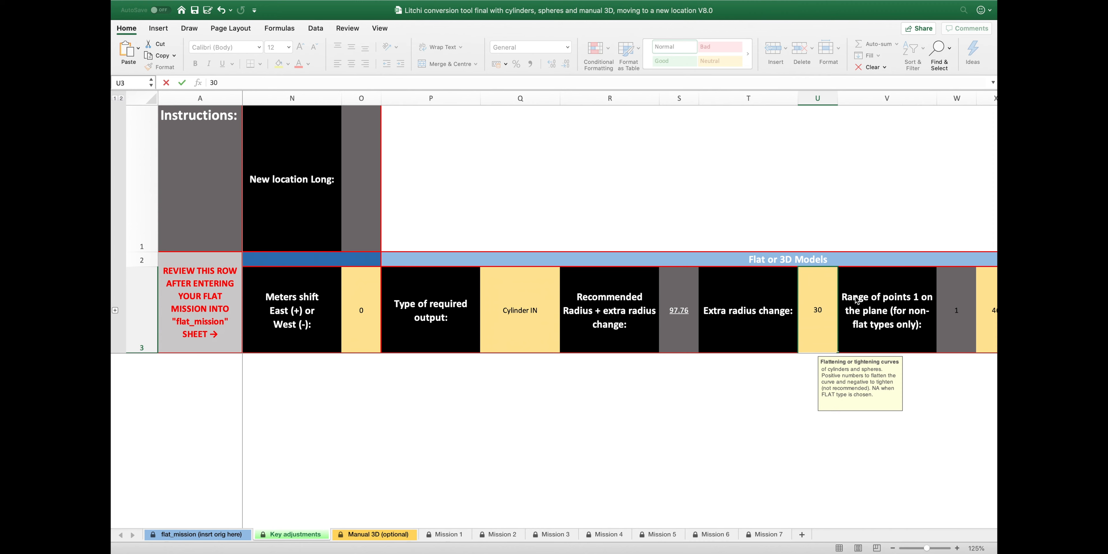
{"action": "scroll", "coordinate": [865, 303], "scroll_direction": "right", "scroll_amount": 4}
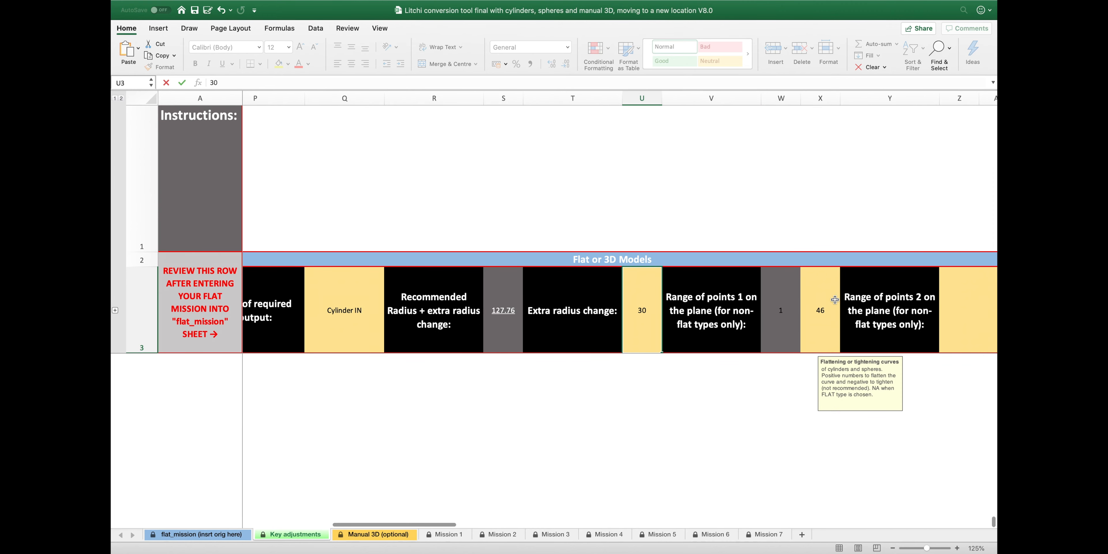
{"action": "scroll", "coordinate": [834, 300], "scroll_direction": "right", "scroll_amount": 6}
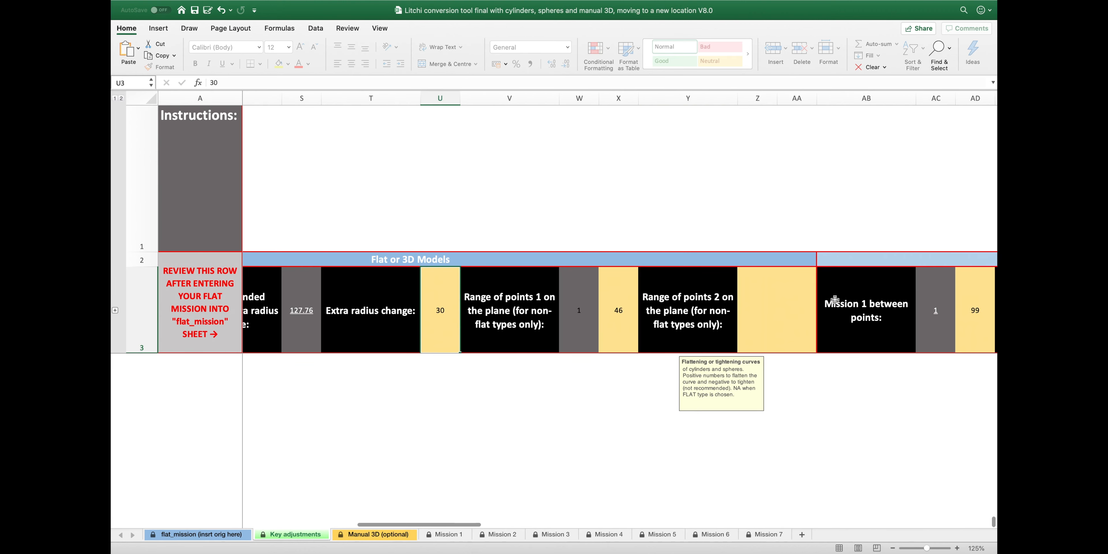
{"action": "scroll", "coordinate": [835, 299], "scroll_direction": "right", "scroll_amount": 4}
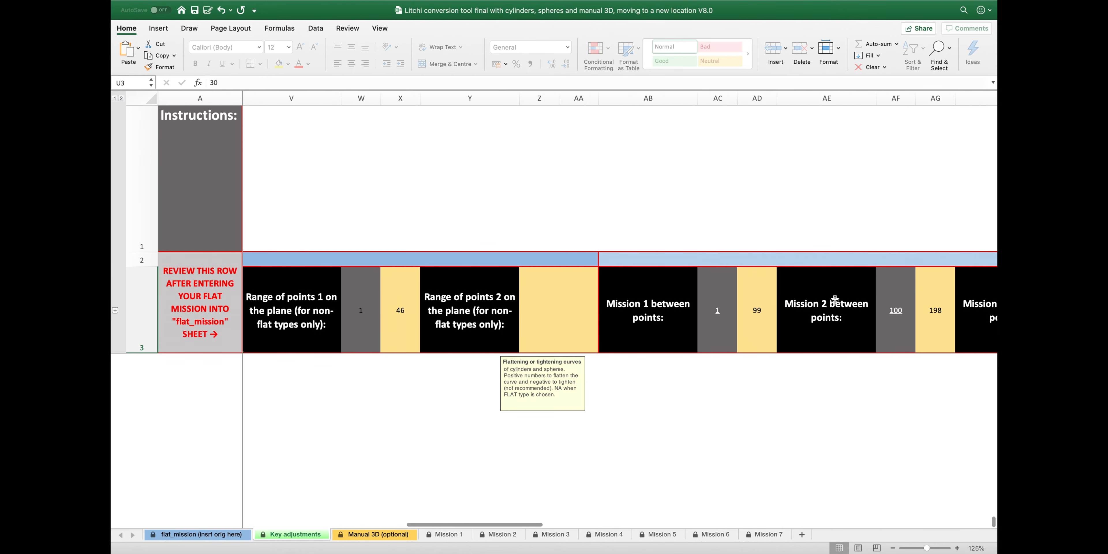
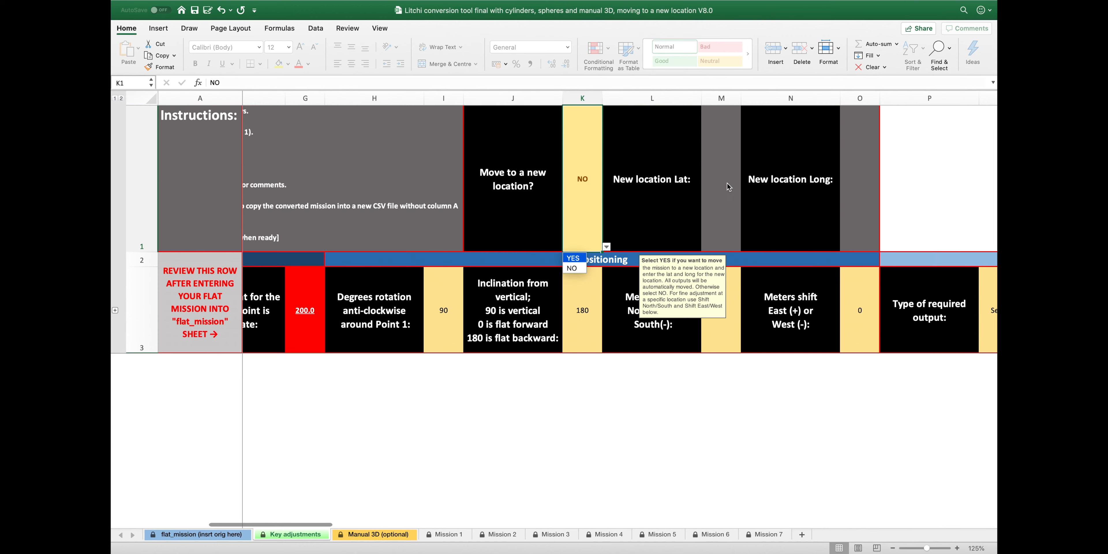
Set Move to a new location in K1 to YES and review the settings row
{"action": "key", "text": "Return"}
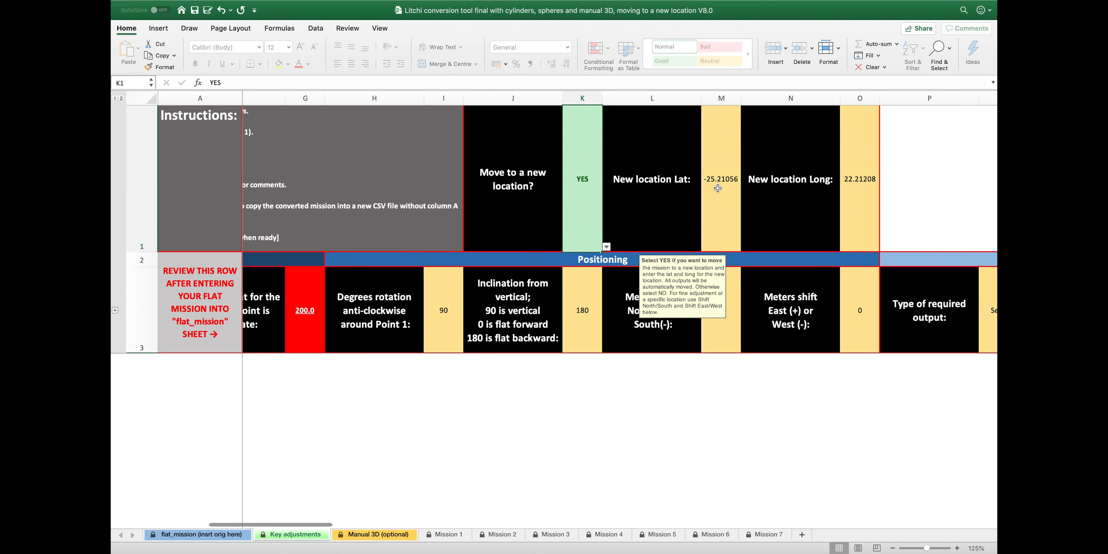
{"action": "scroll", "coordinate": [717, 188], "scroll_direction": "right", "scroll_amount": 6}
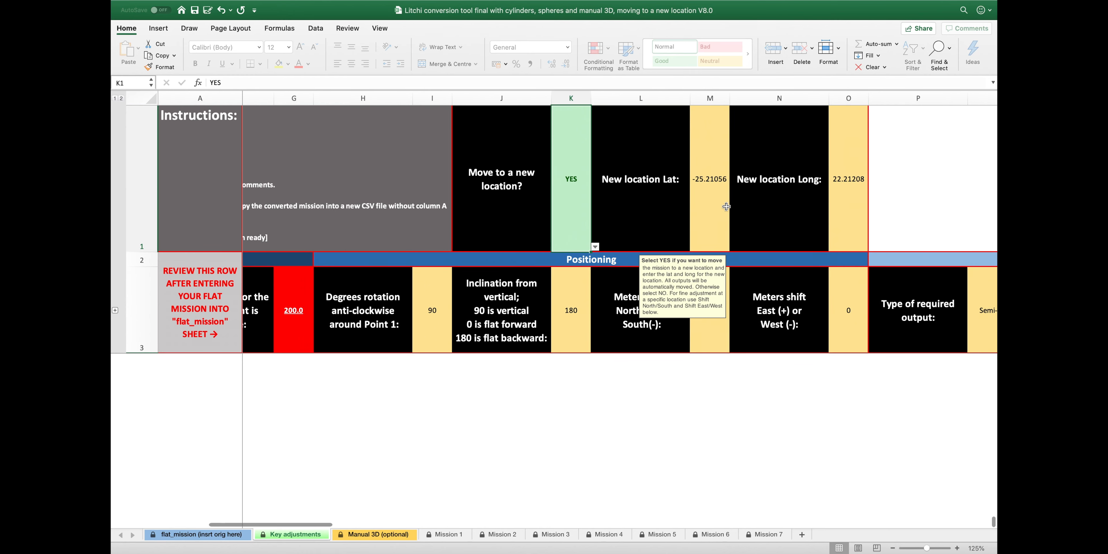
{"action": "scroll", "coordinate": [726, 207], "scroll_direction": "right", "scroll_amount": 6}
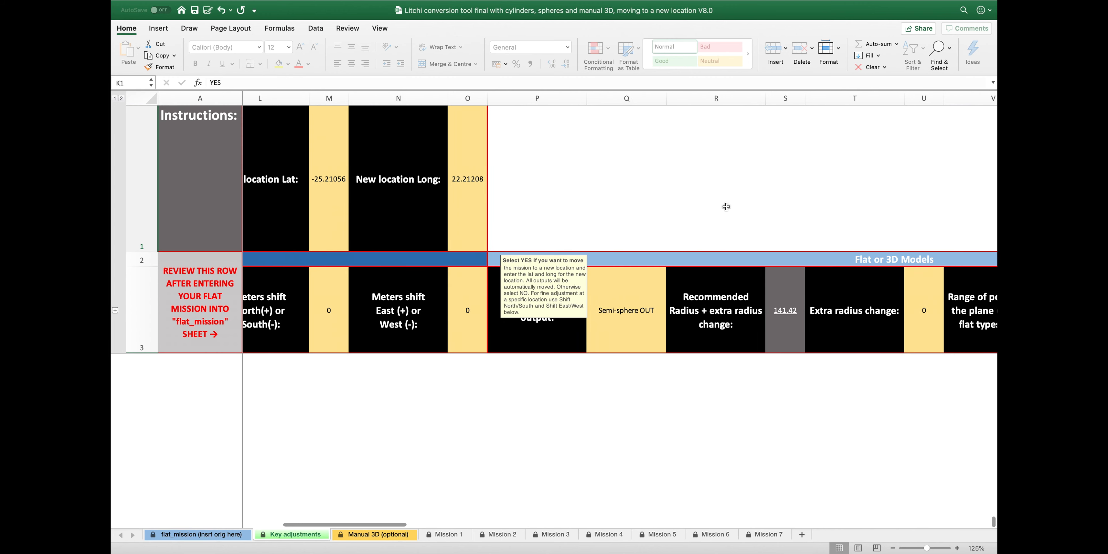
{"action": "scroll", "coordinate": [726, 206], "scroll_direction": "right", "scroll_amount": 2}
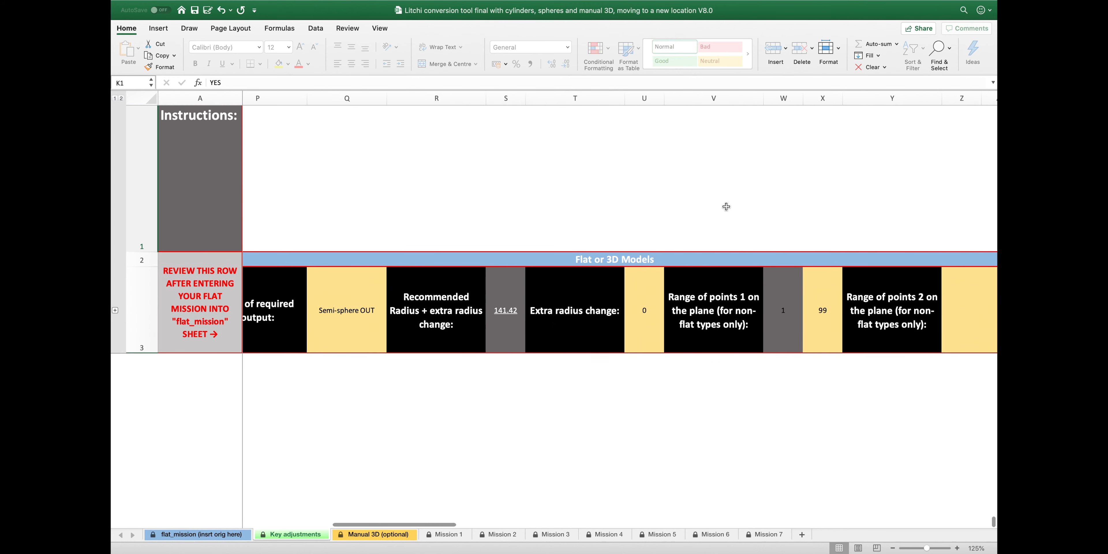
{"action": "scroll", "coordinate": [726, 207], "scroll_direction": "right", "scroll_amount": 3}
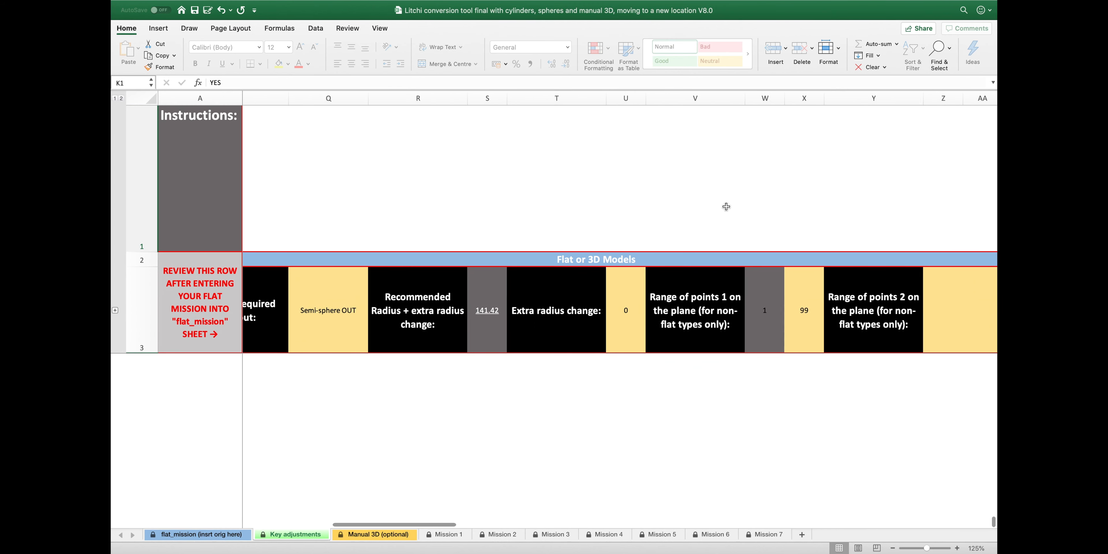
Open 1.xlsx from Finder and scroll through the converted points
{"action": "key", "text": "ctrl+Up"}
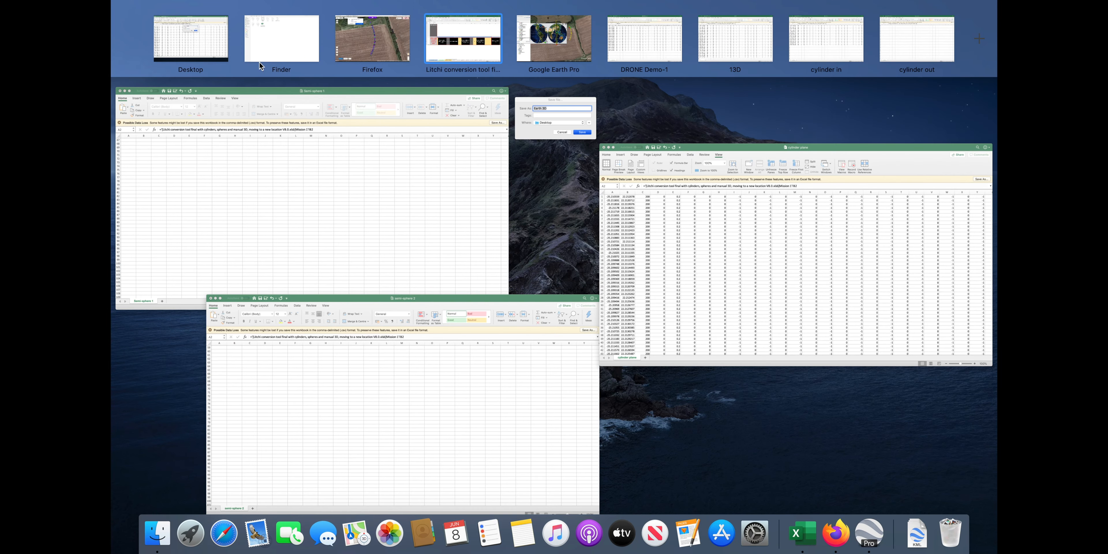
{"action": "left_click", "coordinate": [259, 60]}
{"action": "left_click", "coordinate": [214, 53]}
{"action": "double_click", "coordinate": [213, 50]}
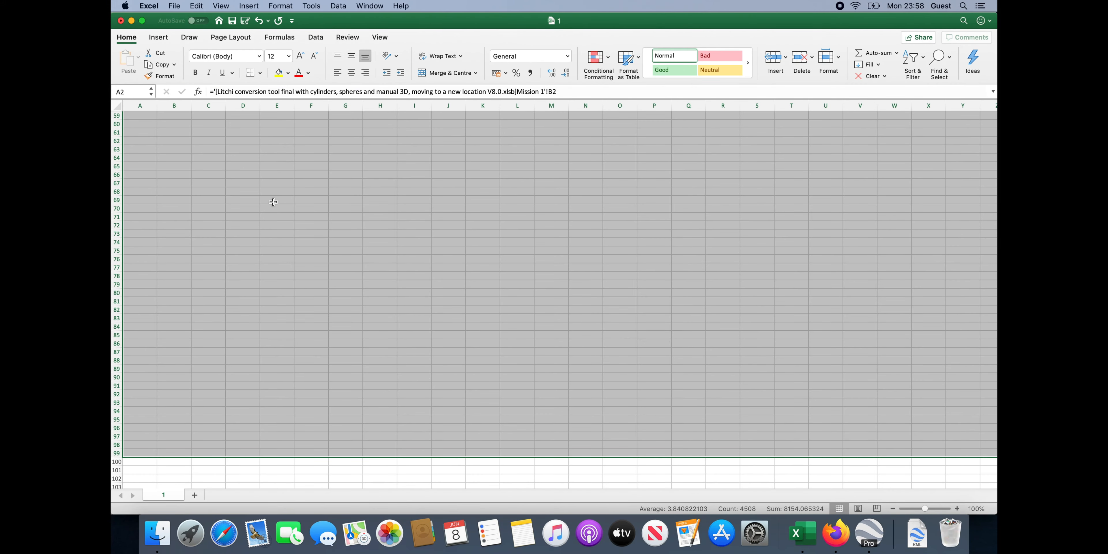
{"action": "scroll", "coordinate": [275, 235], "scroll_direction": "down", "scroll_amount": 2}
{"action": "scroll", "coordinate": [275, 235], "scroll_direction": "up", "scroll_amount": 20}
{"action": "scroll", "coordinate": [275, 235], "scroll_direction": "down", "scroll_amount": 14}
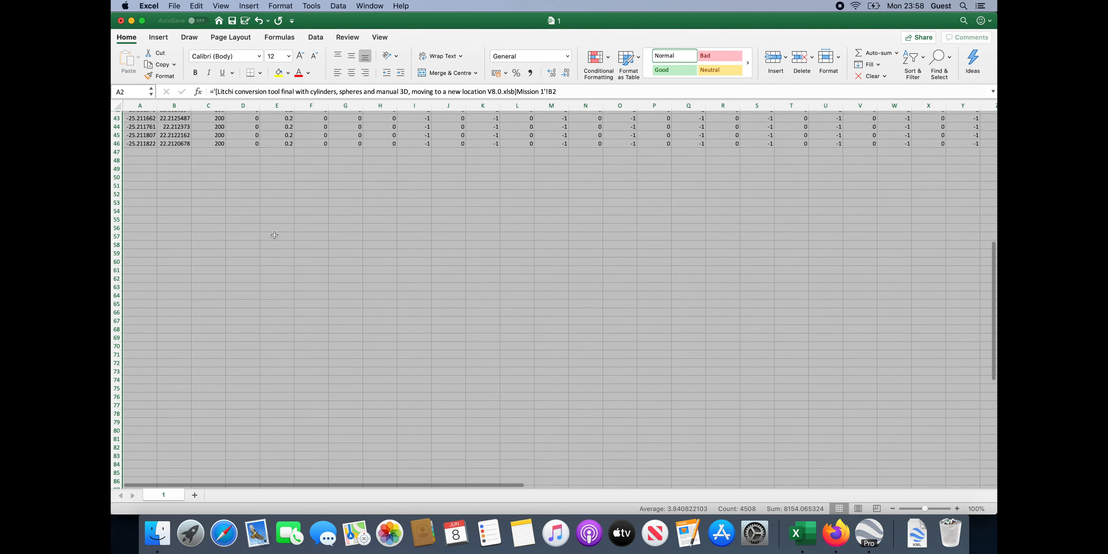
{"action": "scroll", "coordinate": [274, 236], "scroll_direction": "up", "scroll_amount": 4}
{"action": "scroll", "coordinate": [274, 235], "scroll_direction": "up", "scroll_amount": 10}
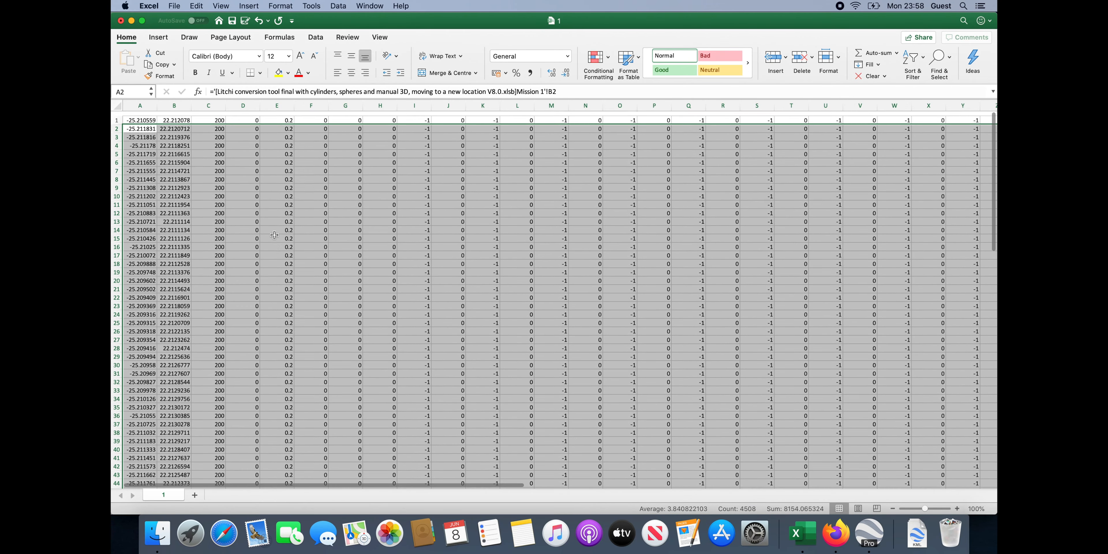
{"action": "scroll", "coordinate": [275, 236], "scroll_direction": "down", "scroll_amount": 6}
{"action": "scroll", "coordinate": [274, 235], "scroll_direction": "down", "scroll_amount": 4}
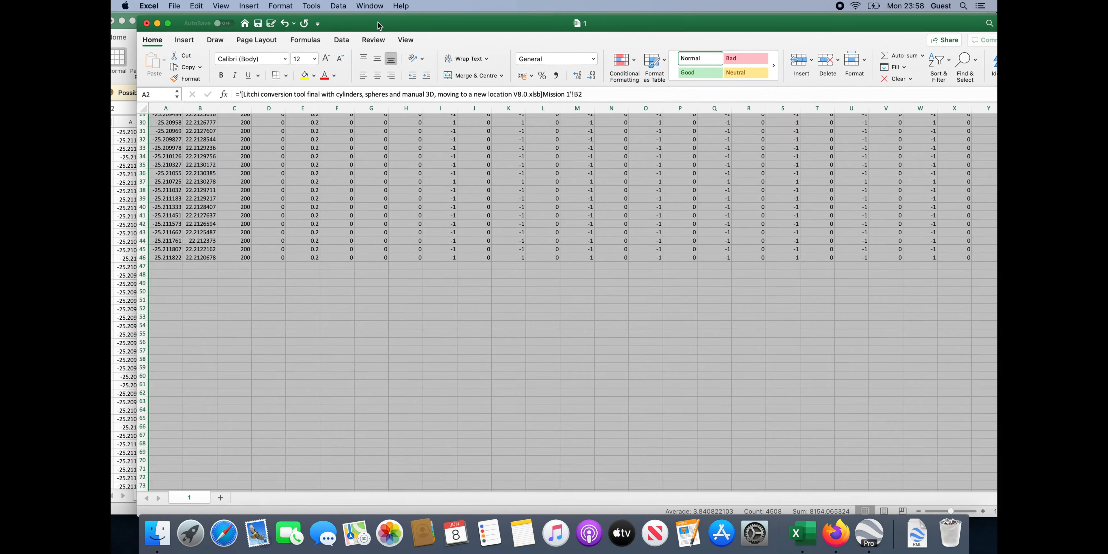
Back in the Litchi conversion tool, set the Mission 1 end point in AD3 to 99
{"action": "key", "text": "ctrl+Up"}
{"action": "left_click", "coordinate": [920, 295]}
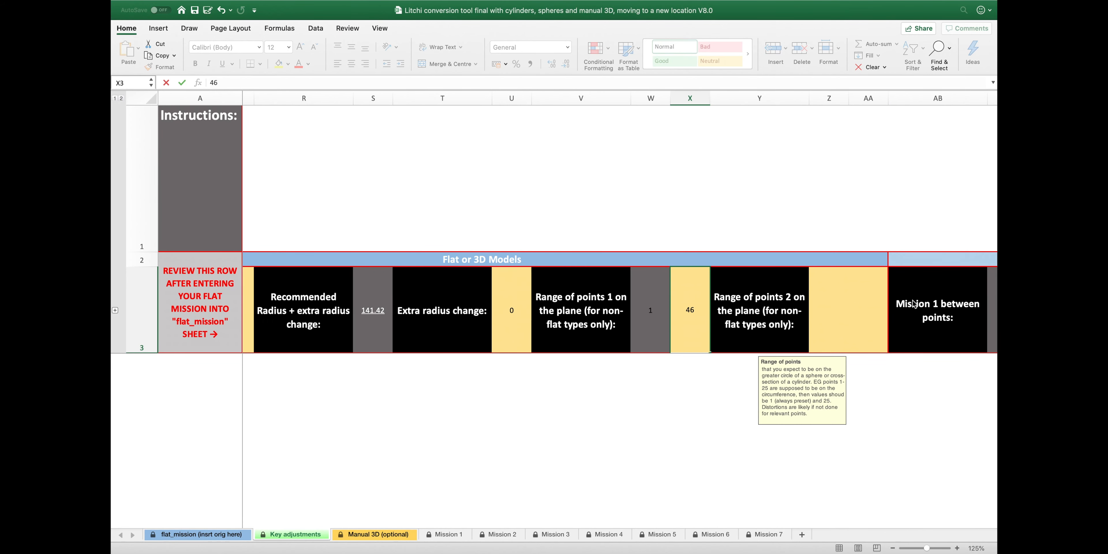
{"action": "scroll", "coordinate": [912, 301], "scroll_direction": "right", "scroll_amount": 3}
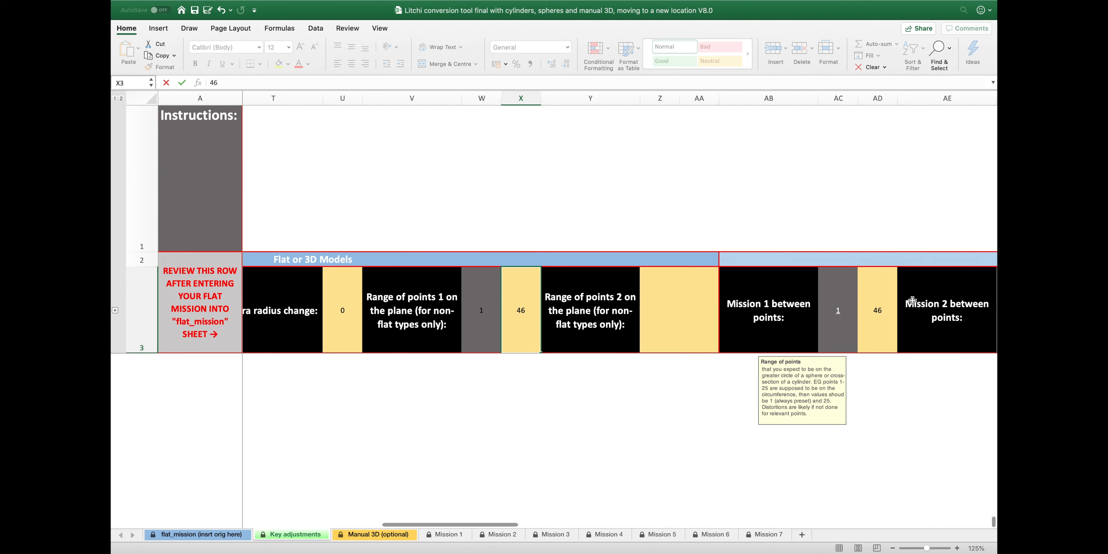
{"action": "left_click", "coordinate": [883, 304]}
{"action": "type", "text": "99"}
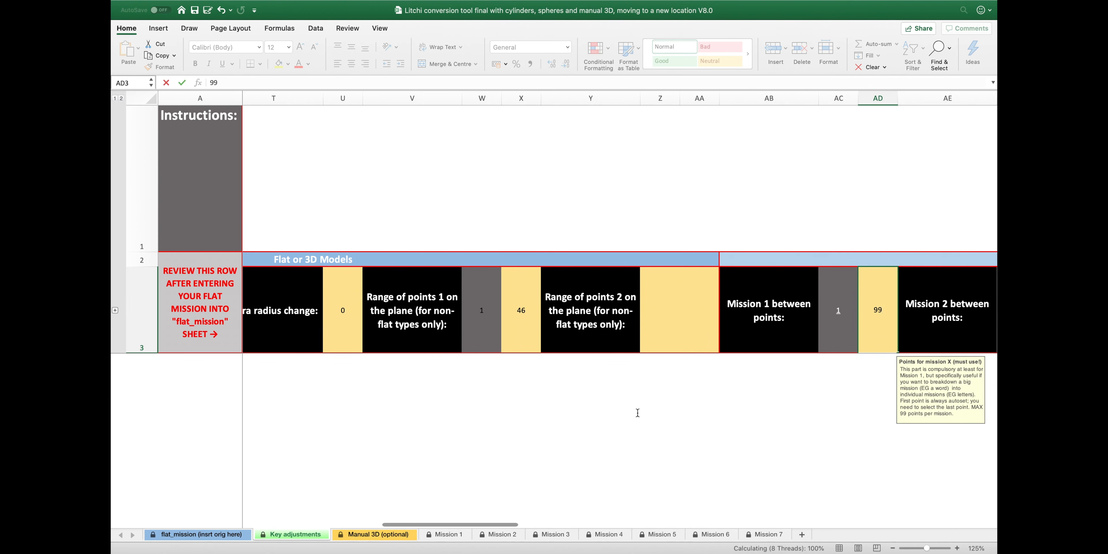
{"action": "key", "text": "ctrl+Up"}
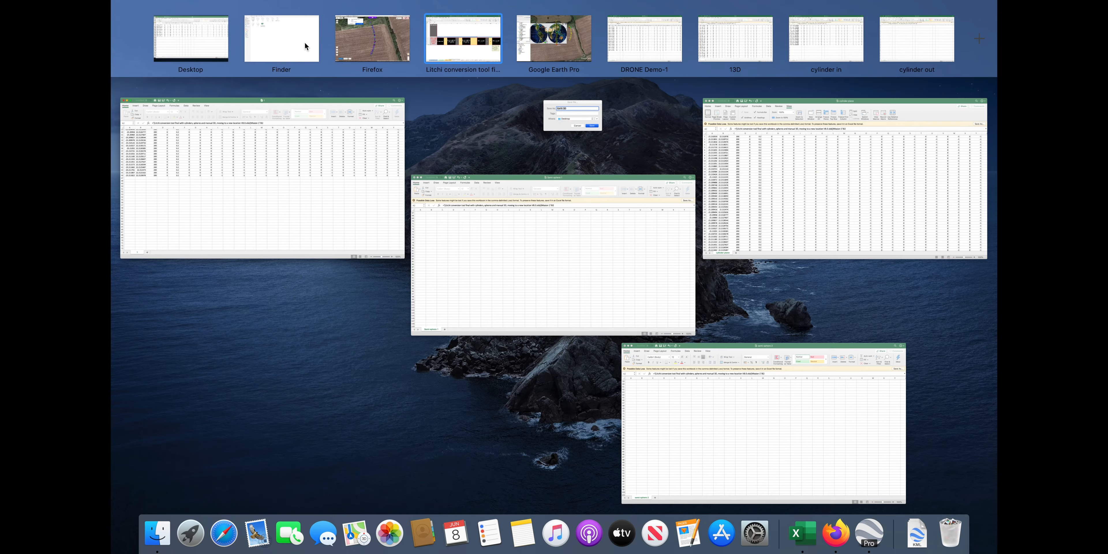
Save workbook 1 as CSV UTF-8 named 'Semi-sphaere in a new location' in the chosen folder
{"action": "left_click", "coordinate": [225, 145]}
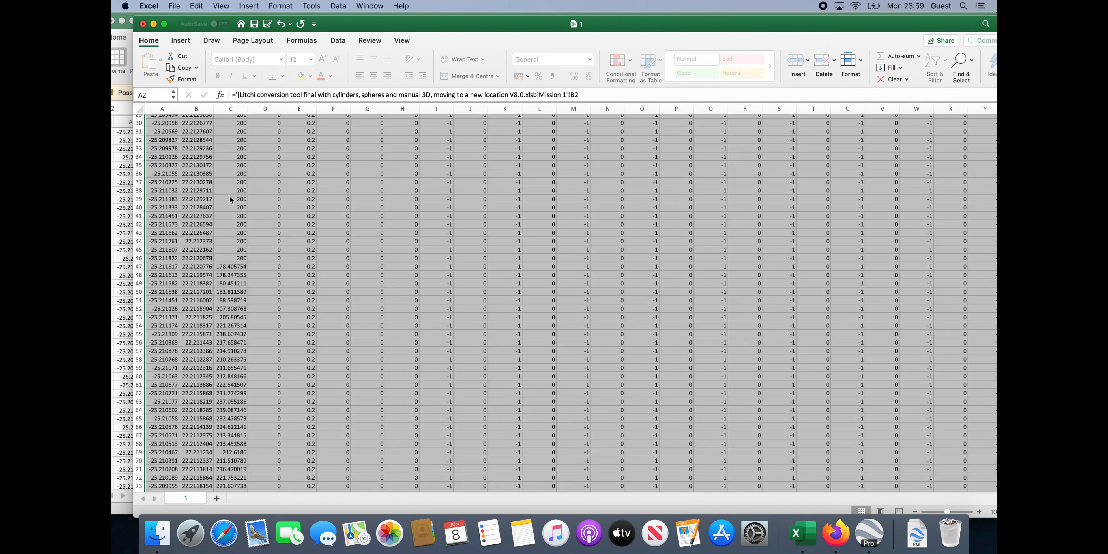
{"action": "left_click", "coordinate": [174, 6]}
{"action": "left_click", "coordinate": [213, 86]}
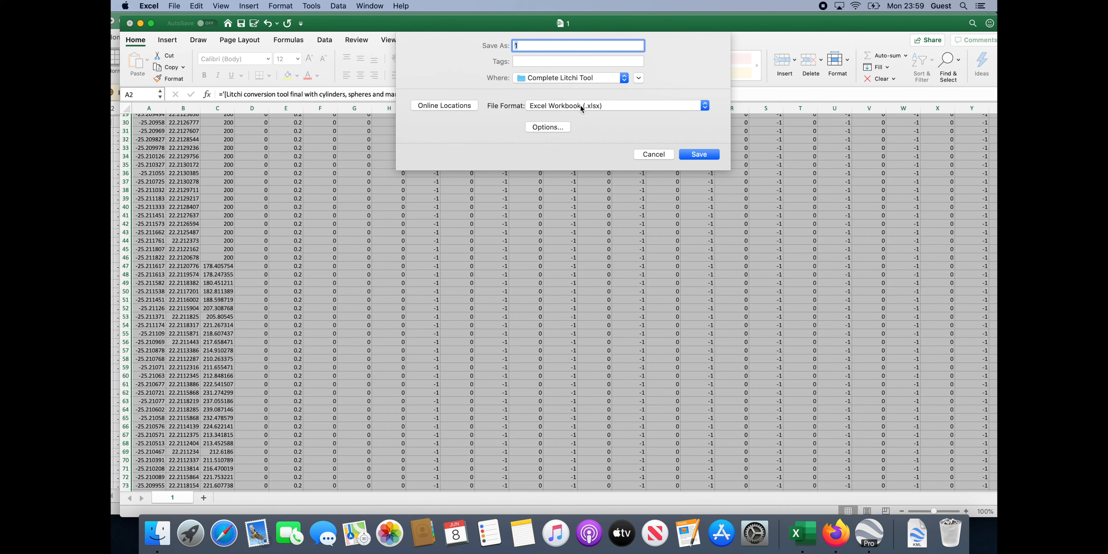
{"action": "left_click", "coordinate": [579, 105]}
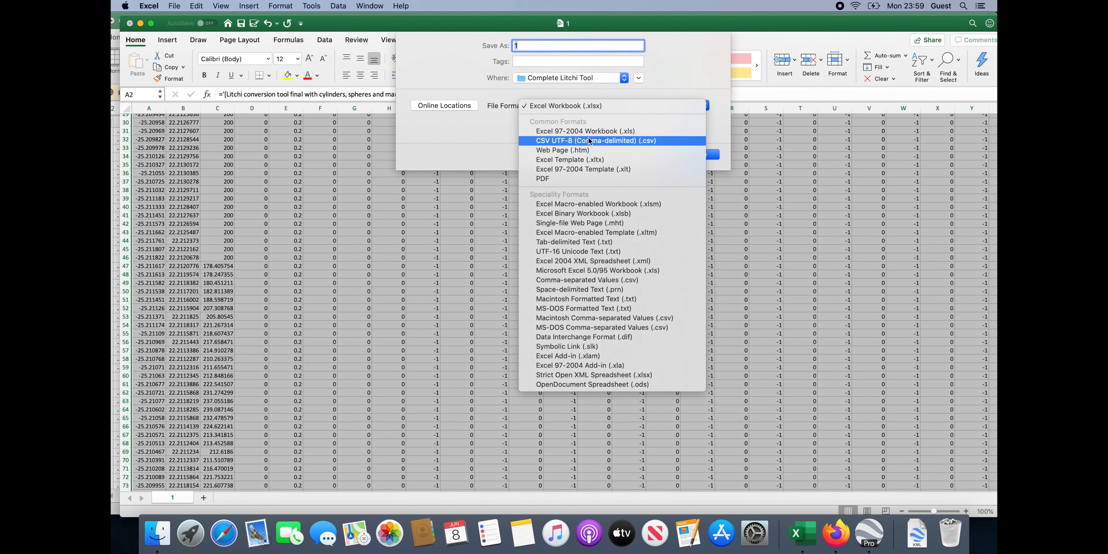
{"action": "left_click", "coordinate": [559, 131]}
{"action": "type", "text": "Semi-sphaere in a new location"}
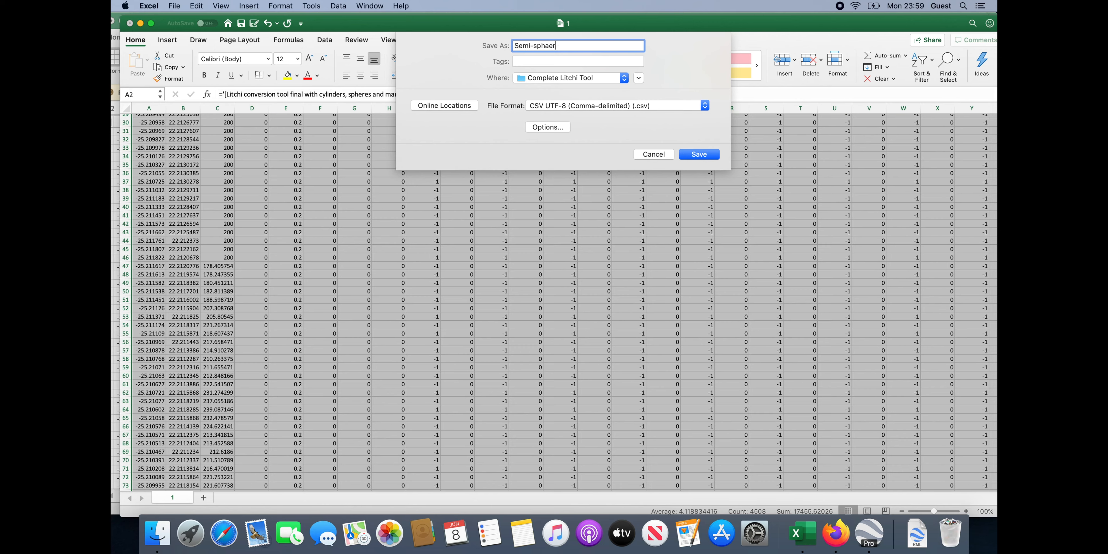
{"action": "left_click", "coordinate": [543, 79]}
{"action": "left_click", "coordinate": [534, 151]}
{"action": "left_click", "coordinate": [697, 153]}
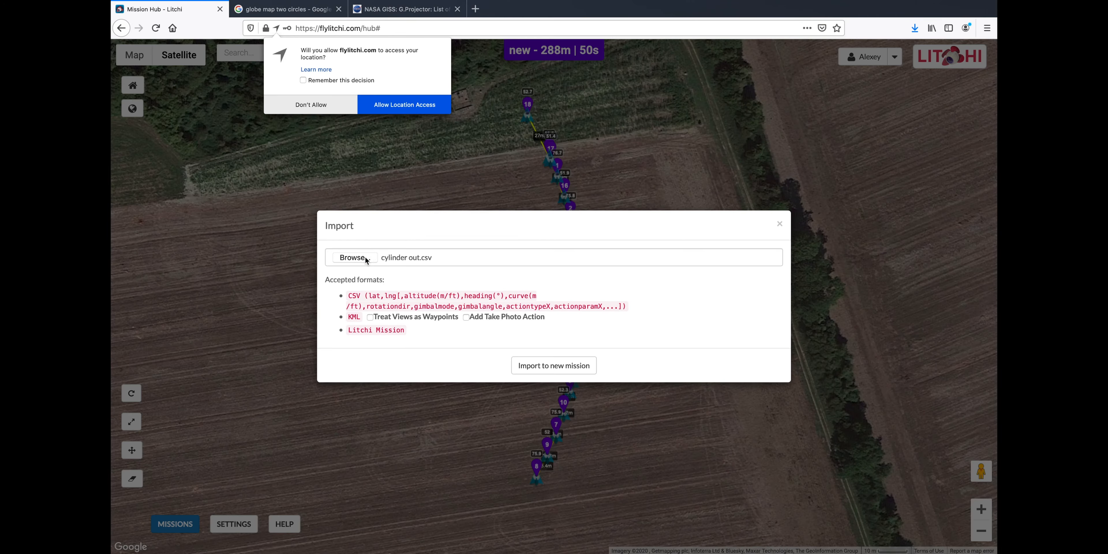
Import 'Semi-sphaere in a new location.csv' as a new mission and centre its waypoints on the map
{"action": "left_click", "coordinate": [355, 257]}
{"action": "left_click", "coordinate": [480, 205]}
{"action": "left_click", "coordinate": [739, 305]}
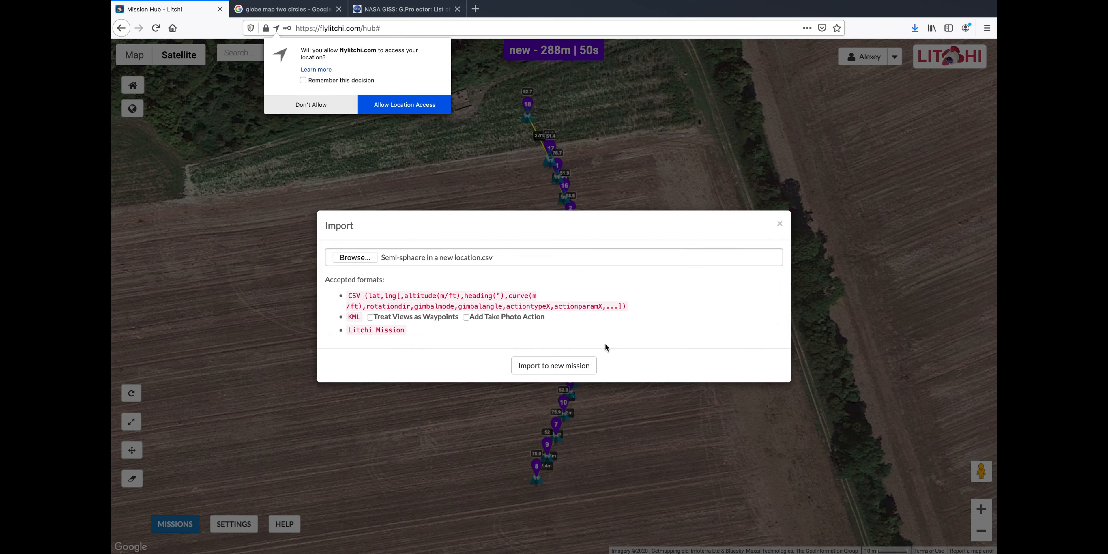
{"action": "left_click", "coordinate": [573, 367]}
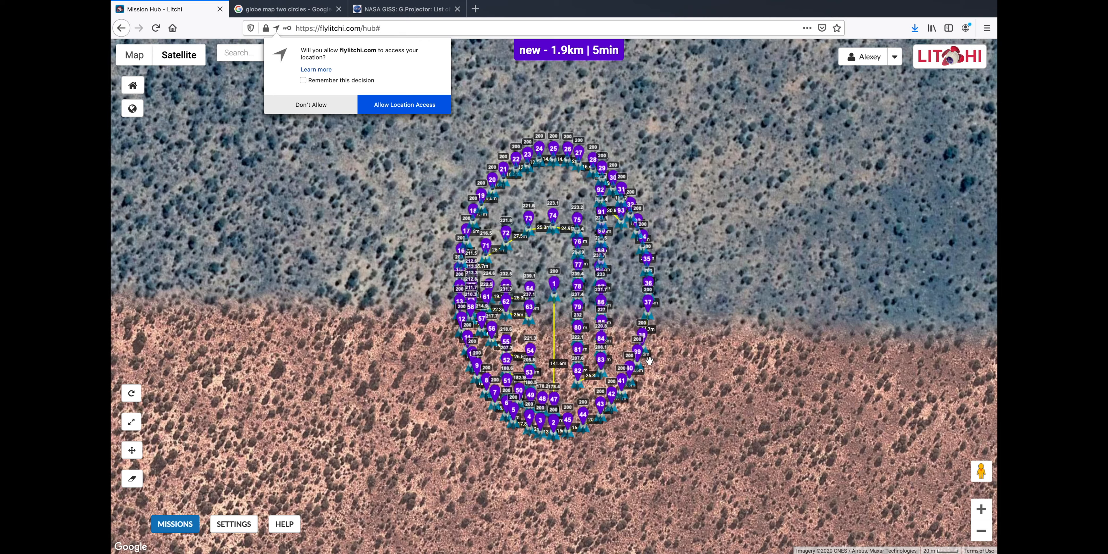
{"action": "left_click_drag", "start_coordinate": [677, 352], "coordinate": [725, 404]}
{"action": "scroll", "coordinate": [661, 365], "scroll_direction": "up", "scroll_amount": 1}
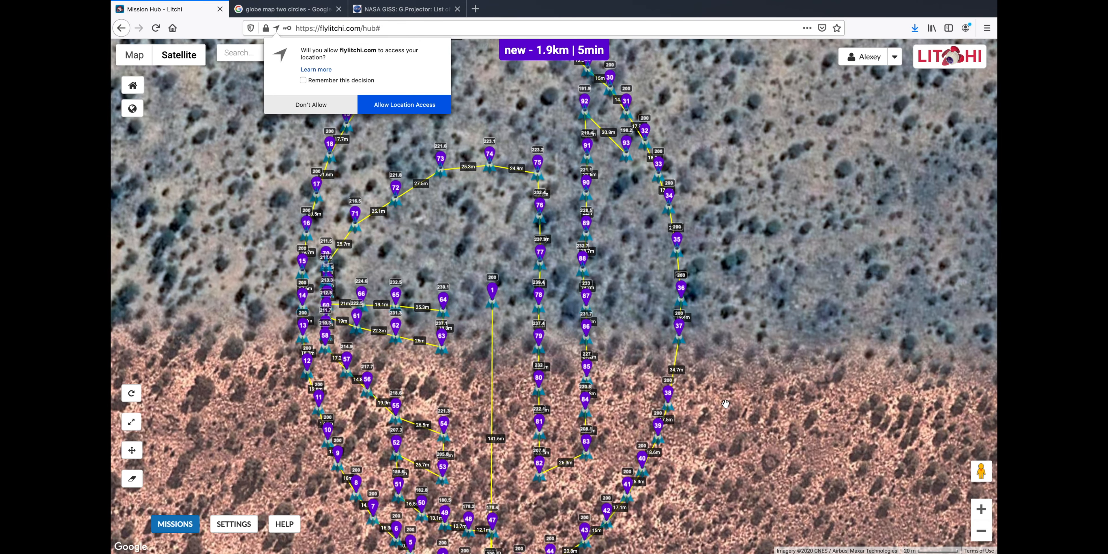
{"action": "left_click_drag", "start_coordinate": [726, 341], "coordinate": [730, 289]}
{"action": "scroll", "coordinate": [731, 289], "scroll_direction": "down", "scroll_amount": 2}
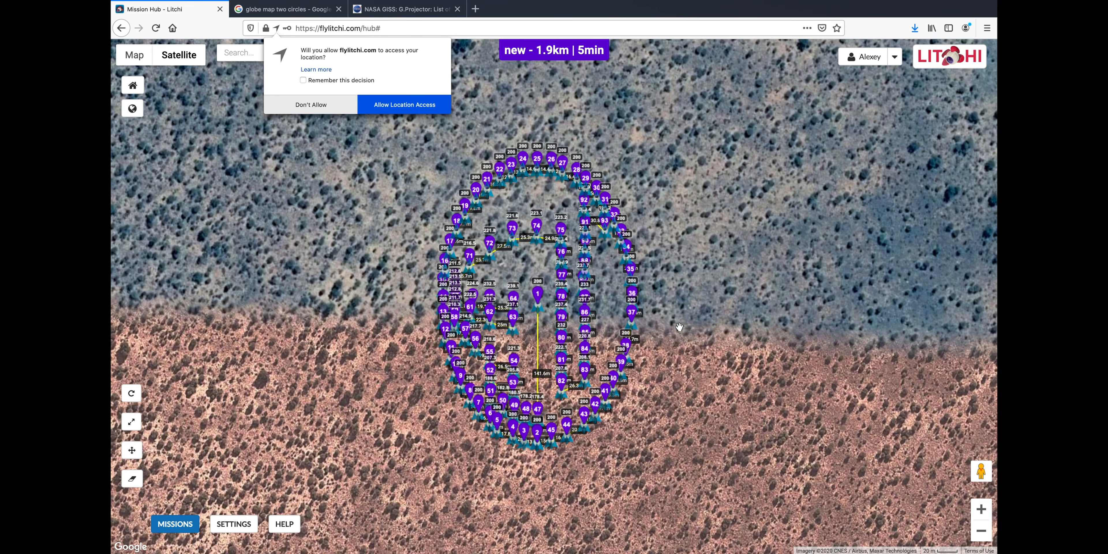
Export the mission as a KML 3D Path
{"action": "left_click", "coordinate": [173, 516]}
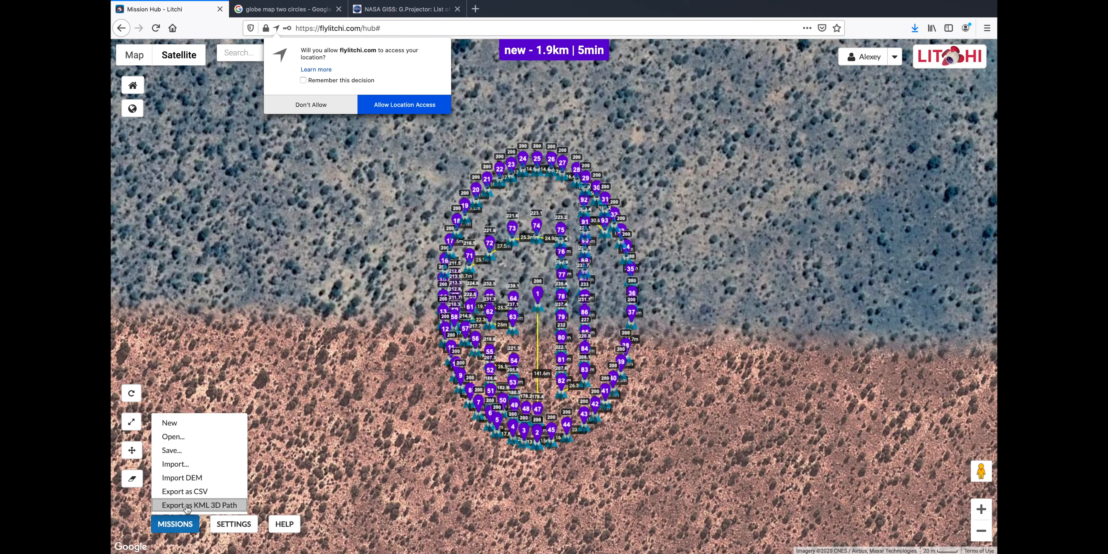
{"action": "left_click", "coordinate": [195, 505]}
{"action": "left_click", "coordinate": [628, 340]}
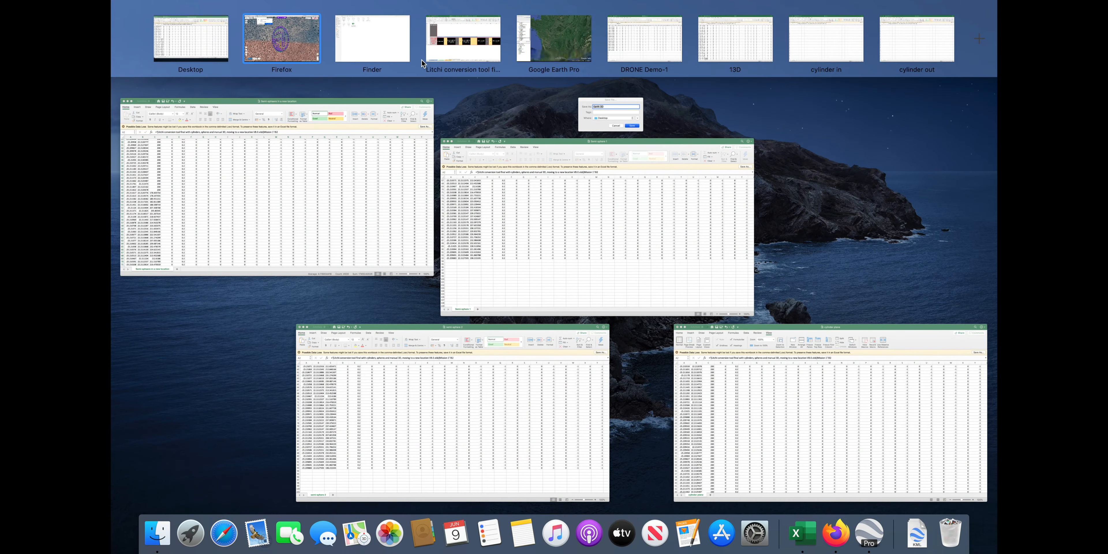
In Google Earth Pro, untick Extend path to ground for the newest Litchi 3D Path
{"action": "left_click", "coordinate": [550, 51]}
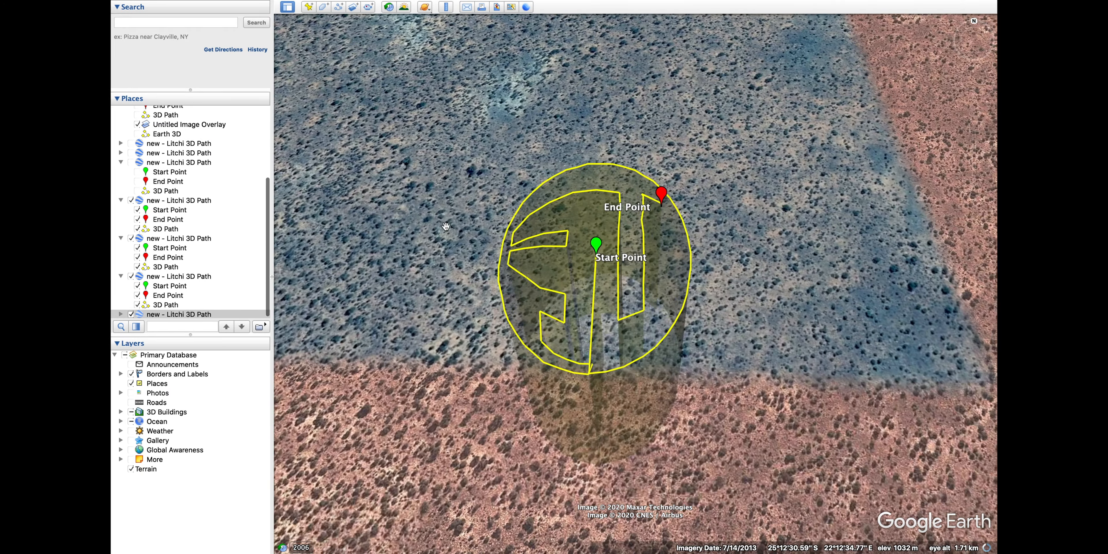
{"action": "left_click_drag", "start_coordinate": [445, 226], "coordinate": [578, 181]}
{"action": "left_click", "coordinate": [121, 314]}
{"action": "scroll", "coordinate": [142, 301], "scroll_direction": "down", "scroll_amount": 3}
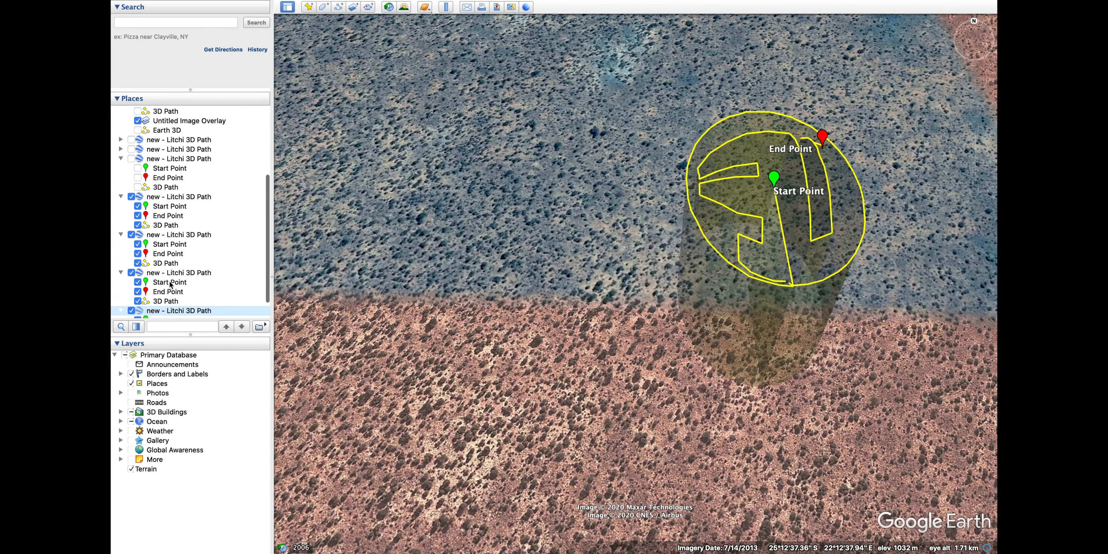
{"action": "right_click", "coordinate": [163, 313]}
{"action": "left_click", "coordinate": [185, 463]}
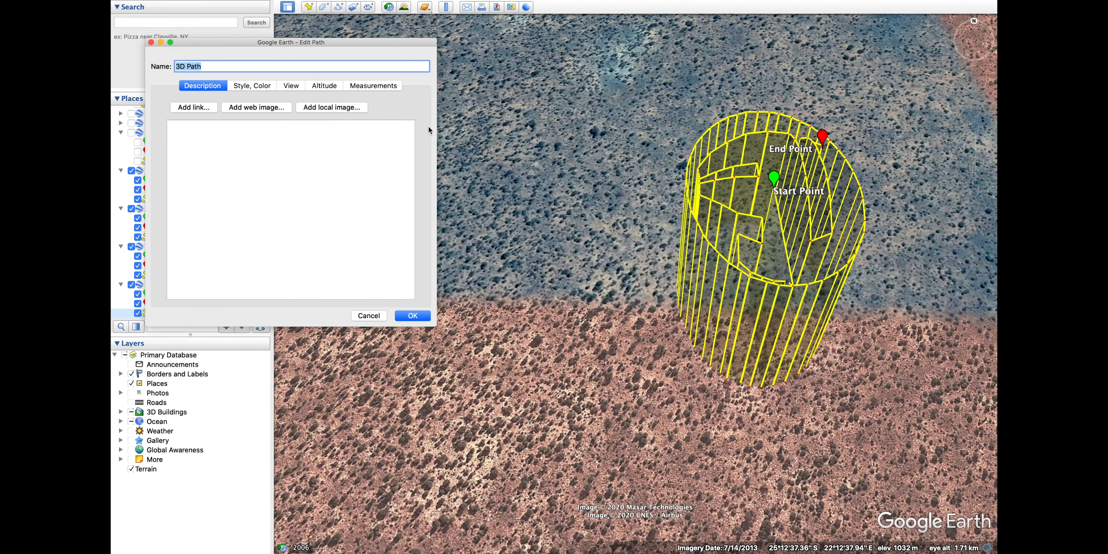
{"action": "left_click", "coordinate": [323, 86]}
{"action": "left_click", "coordinate": [229, 142]}
{"action": "left_click", "coordinate": [415, 320]}
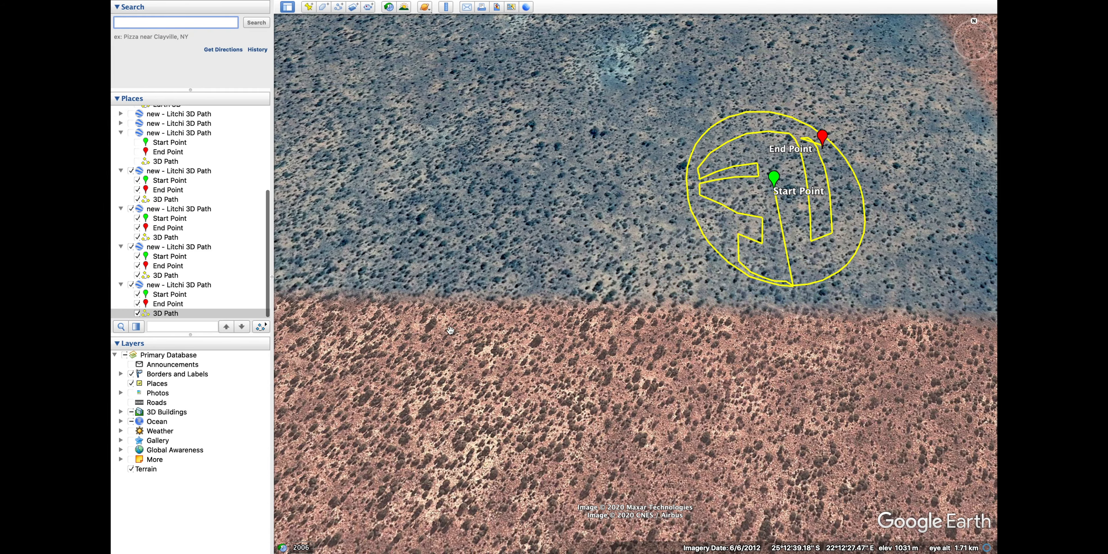
Tilt, pan and zoom to inspect the mission loop from several angles
{"action": "left_click_drag", "start_coordinate": [796, 359], "coordinate": [634, 235]}
{"action": "scroll", "coordinate": [633, 235], "scroll_direction": "up", "scroll_amount": 3}
{"action": "left_click_drag", "start_coordinate": [693, 201], "coordinate": [699, 108]}
{"action": "scroll", "coordinate": [699, 108], "scroll_direction": "up", "scroll_amount": 2}
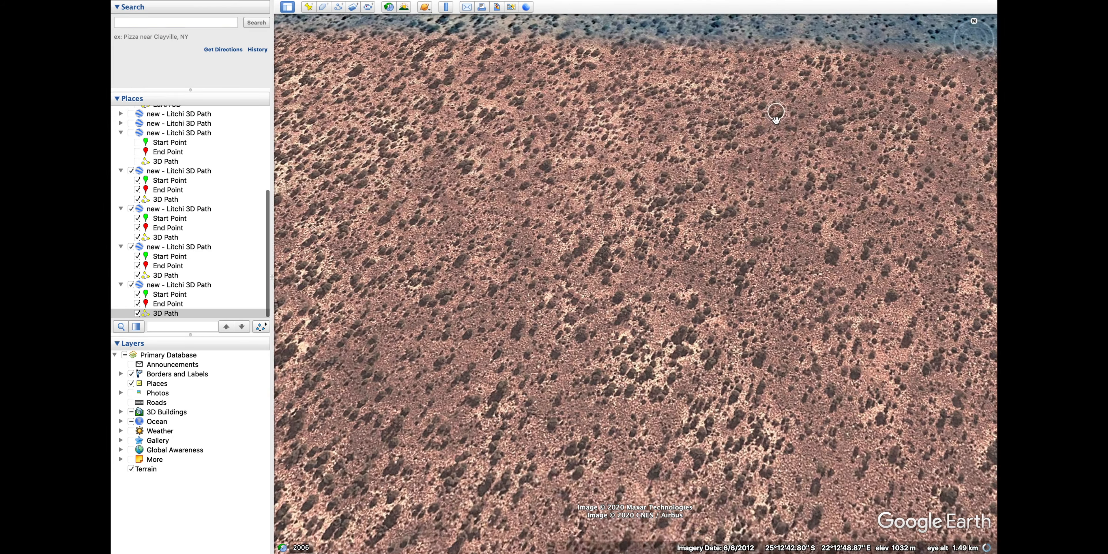
{"action": "left_click_drag", "start_coordinate": [974, 32], "coordinate": [974, 3]}
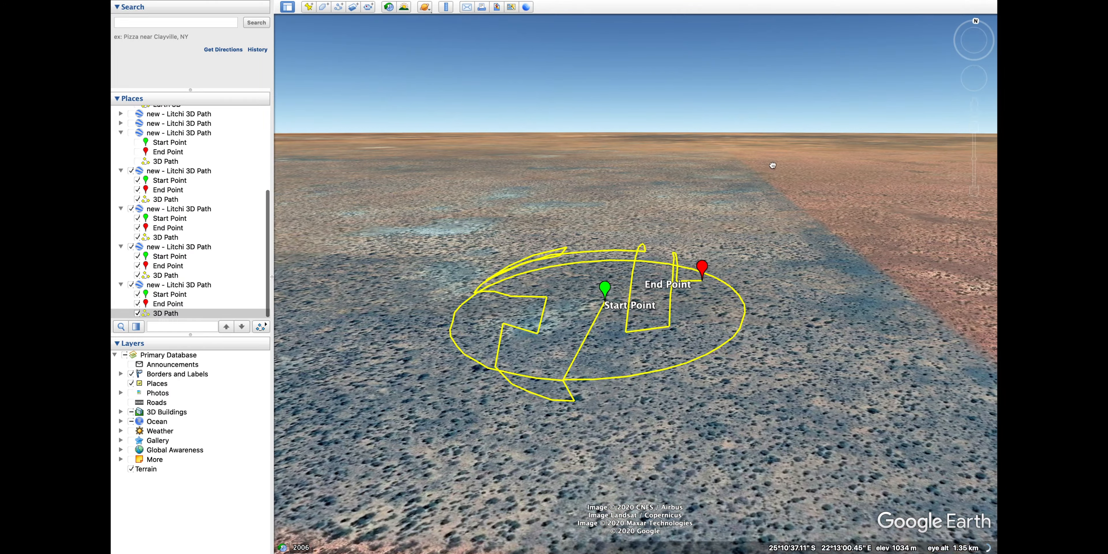
{"action": "mouse_move", "coordinate": [771, 166]}
{"action": "left_mouse_down"}
{"action": "mouse_move", "coordinate": [822, 129]}
{"action": "mouse_move", "coordinate": [772, 173]}
{"action": "left_mouse_up"}
{"action": "left_click_drag", "start_coordinate": [716, 288], "coordinate": [751, 232]}
{"action": "middle_click_drag", "start_coordinate": [751, 233], "coordinate": [750, 210]}
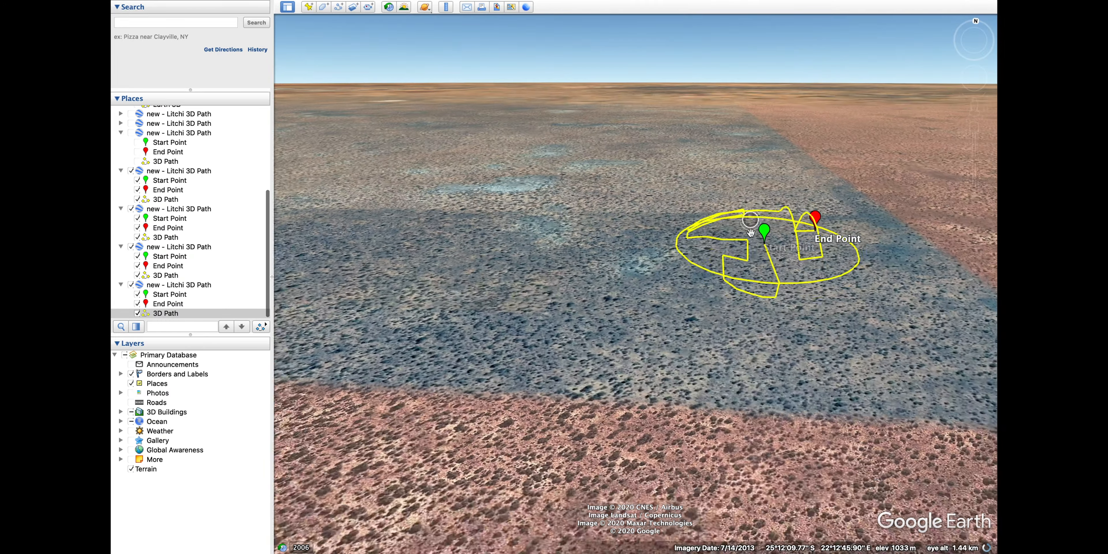
{"action": "left_click_drag", "start_coordinate": [758, 280], "coordinate": [707, 222]}
{"action": "middle_click_drag", "start_coordinate": [707, 221], "coordinate": [706, 132]}
{"action": "left_click_drag", "start_coordinate": [706, 132], "coordinate": [687, 81]}
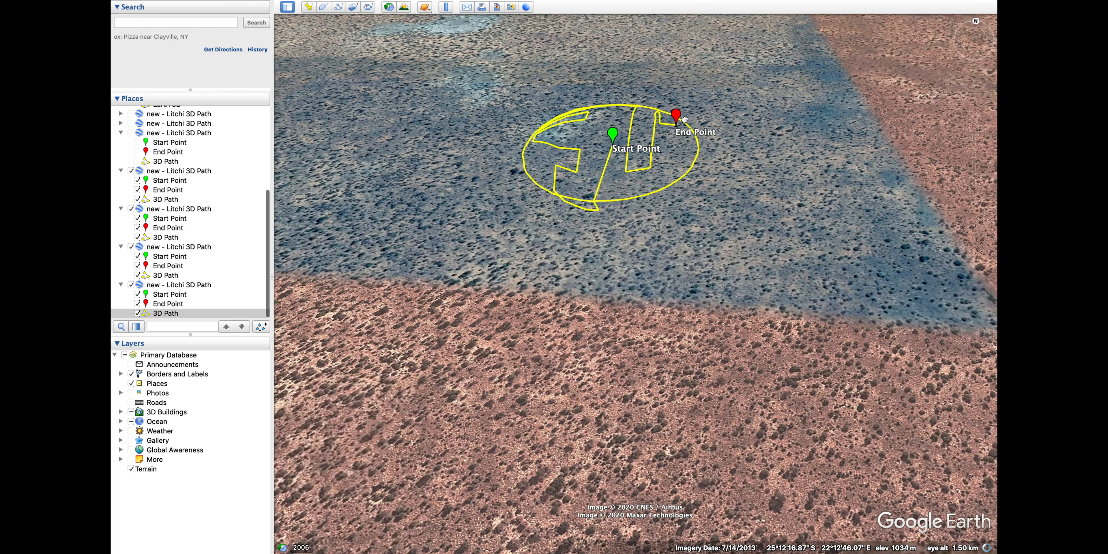
{"action": "left_click", "coordinate": [973, 127]}
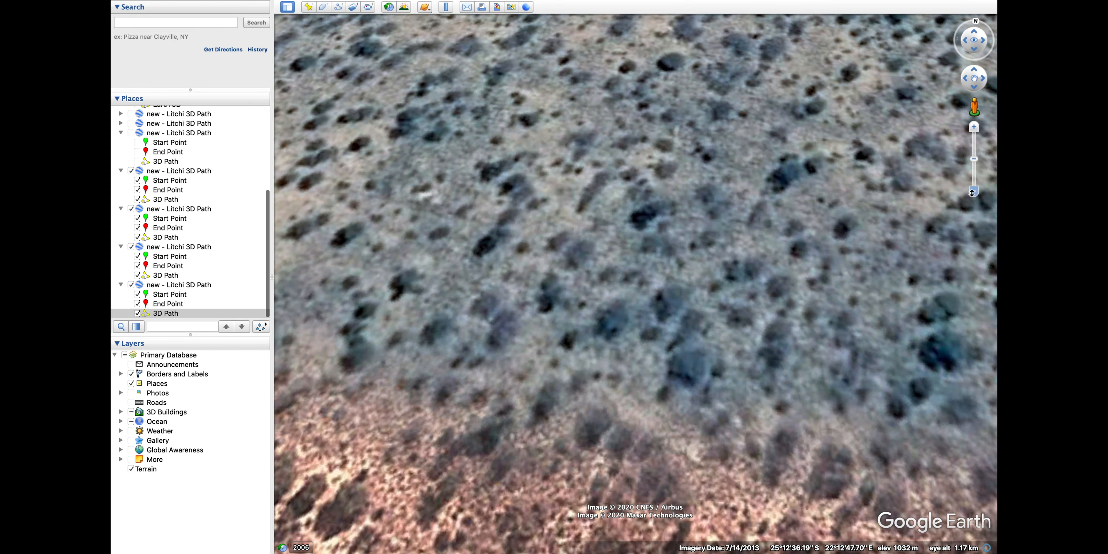
{"action": "left_click", "coordinate": [972, 193]}
{"action": "left_click_drag", "start_coordinate": [615, 357], "coordinate": [815, 85]}
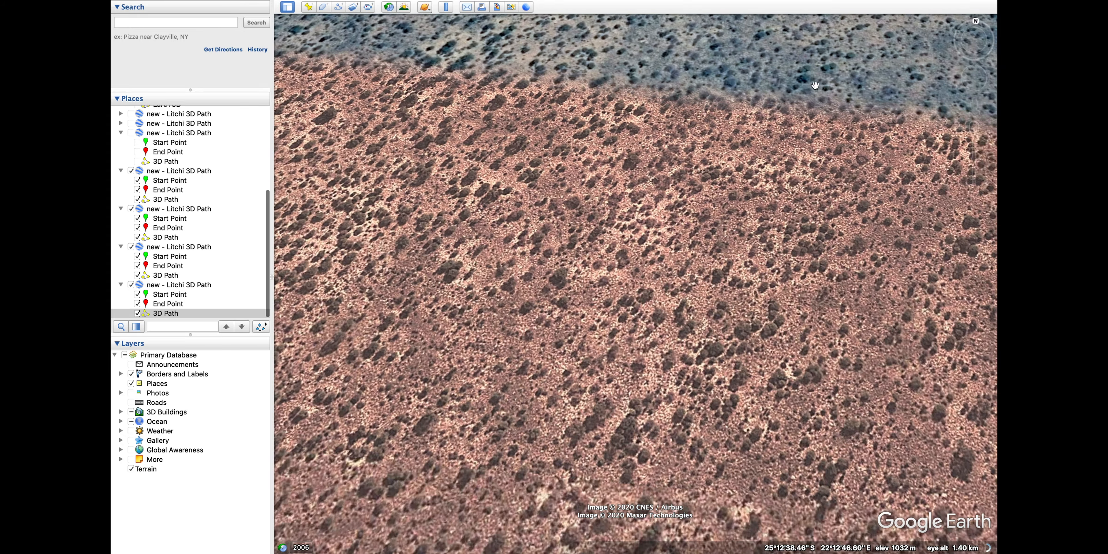
{"action": "left_click", "coordinate": [974, 30]}
{"action": "left_click_drag", "start_coordinate": [808, 280], "coordinate": [820, 192]}
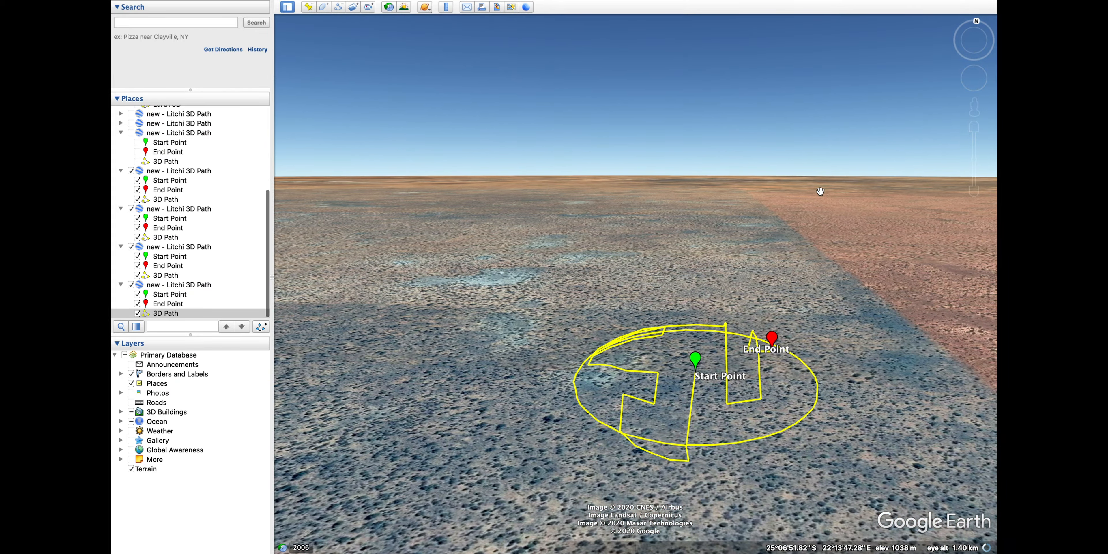
Reset the view top-down, north up, and centre the enlarged yellow mission path
{"action": "key", "text": "r"}
{"action": "left_click_drag", "start_coordinate": [741, 531], "coordinate": [672, 350]}
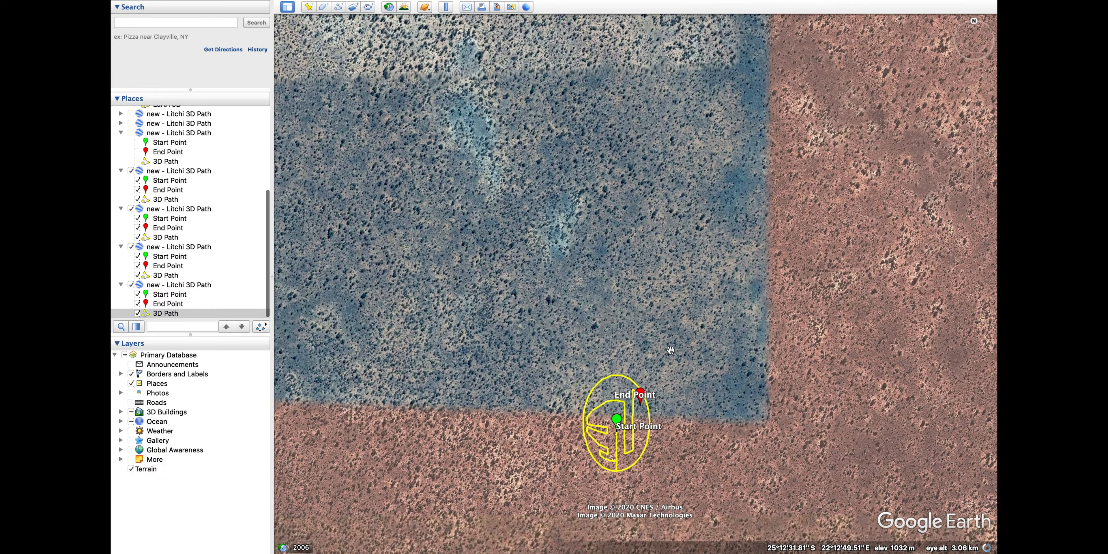
{"action": "scroll", "coordinate": [672, 353], "scroll_direction": "up", "scroll_amount": 5}
{"action": "left_click_drag", "start_coordinate": [564, 501], "coordinate": [650, 363]}
{"action": "scroll", "coordinate": [649, 363], "scroll_direction": "up", "scroll_amount": 5}
{"action": "left_click_drag", "start_coordinate": [806, 327], "coordinate": [700, 285]}
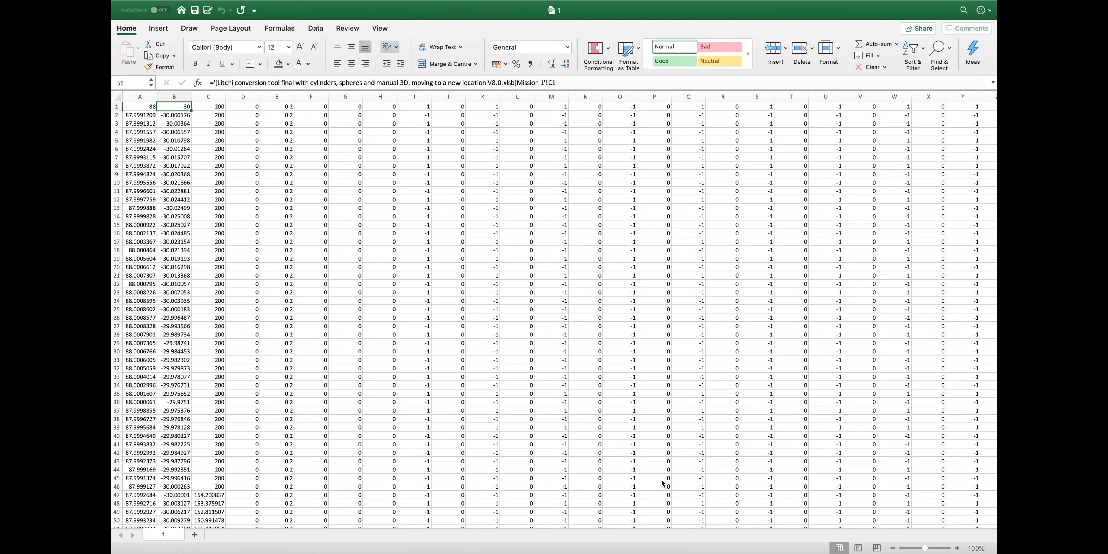
In the Litchi conversion tool workbook, choose NO for Move to a new location in K1
{"action": "key", "text": "ctrl+Up"}
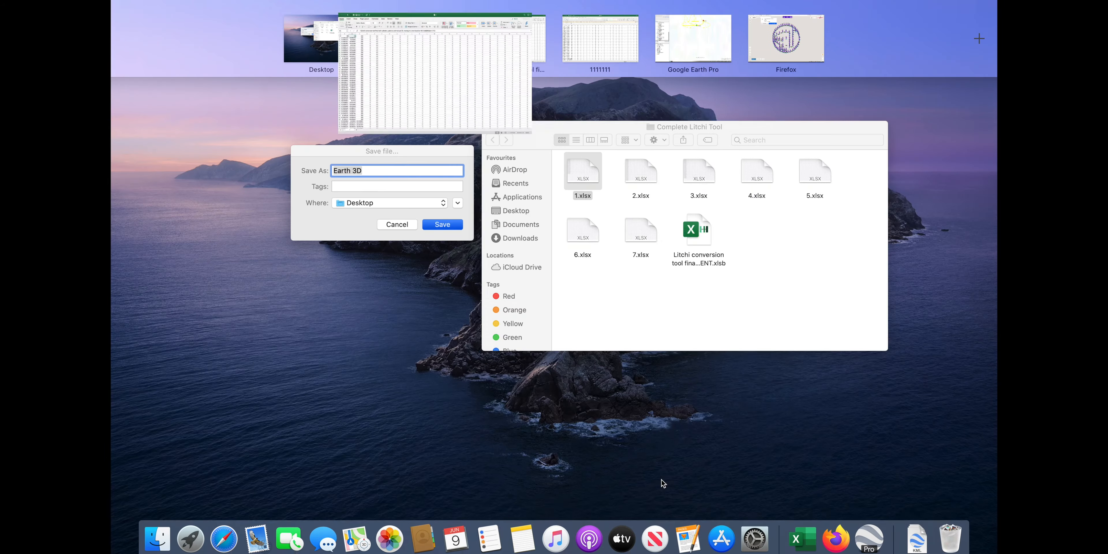
{"action": "left_click", "coordinate": [507, 41]}
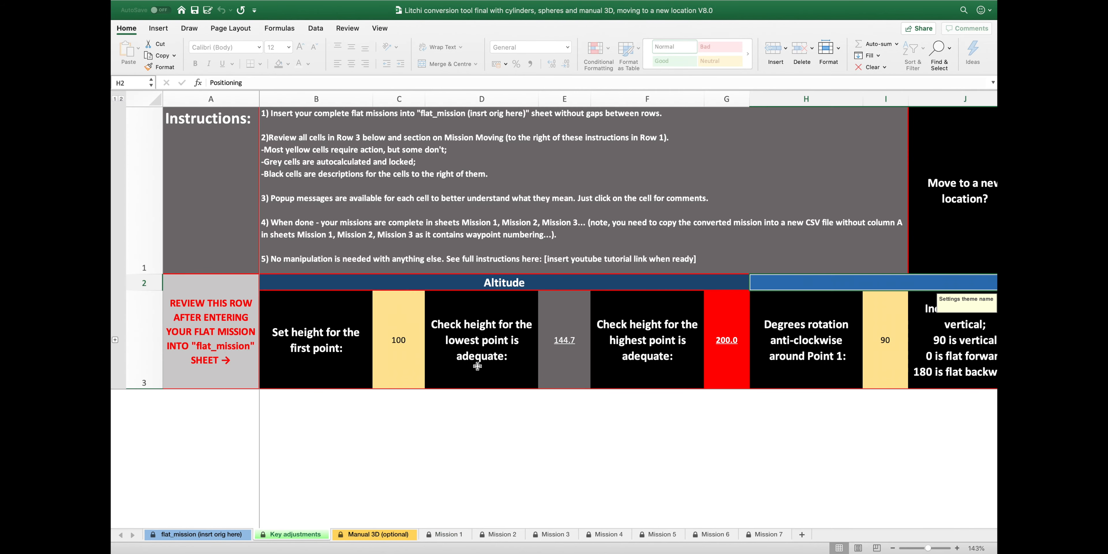
{"action": "scroll", "coordinate": [478, 366], "scroll_direction": "right", "scroll_amount": 4}
{"action": "scroll", "coordinate": [478, 366], "scroll_direction": "right", "scroll_amount": 10}
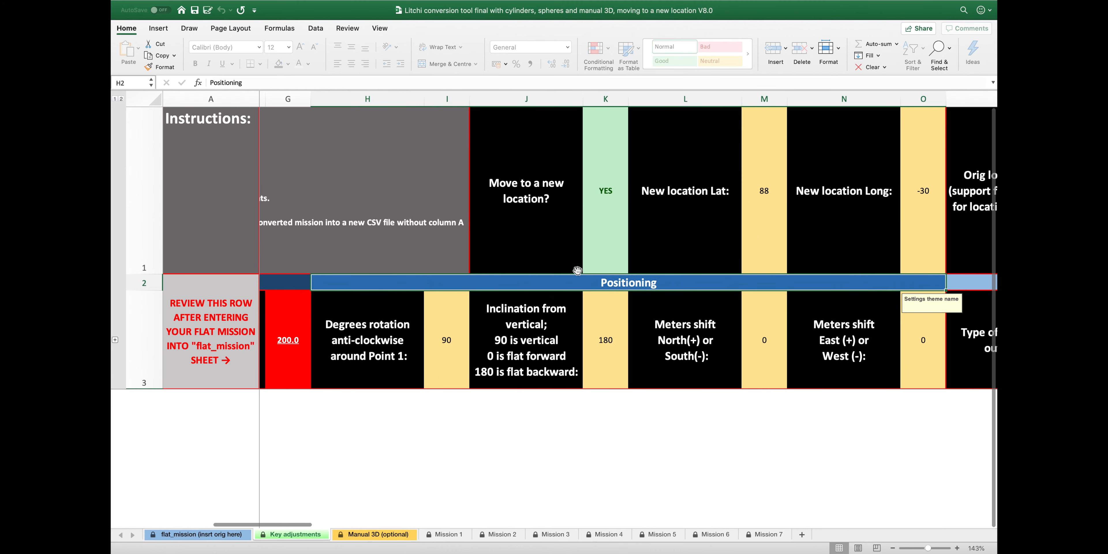
{"action": "left_click", "coordinate": [627, 267]}
{"action": "left_click", "coordinate": [633, 269]}
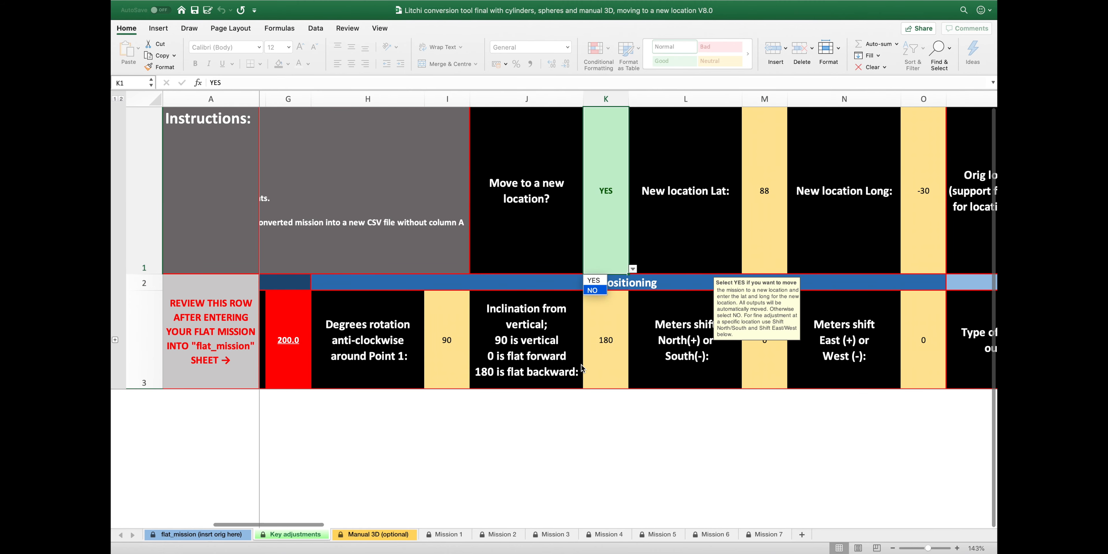
{"action": "key", "text": "Return"}
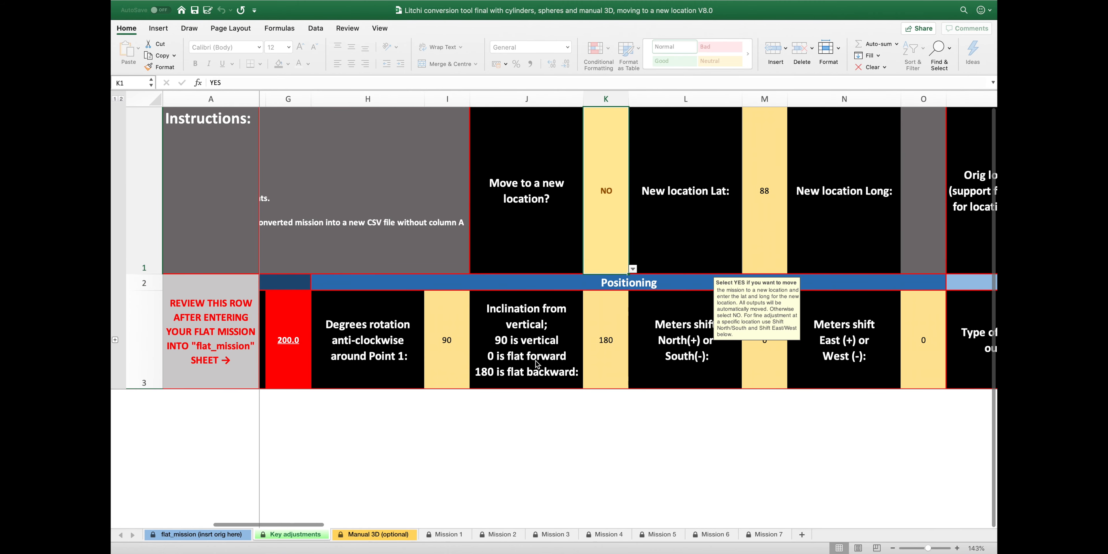
Scroll across the Key adjustments settings row to review the values
{"action": "scroll", "coordinate": [538, 364], "scroll_direction": "left", "scroll_amount": 10}
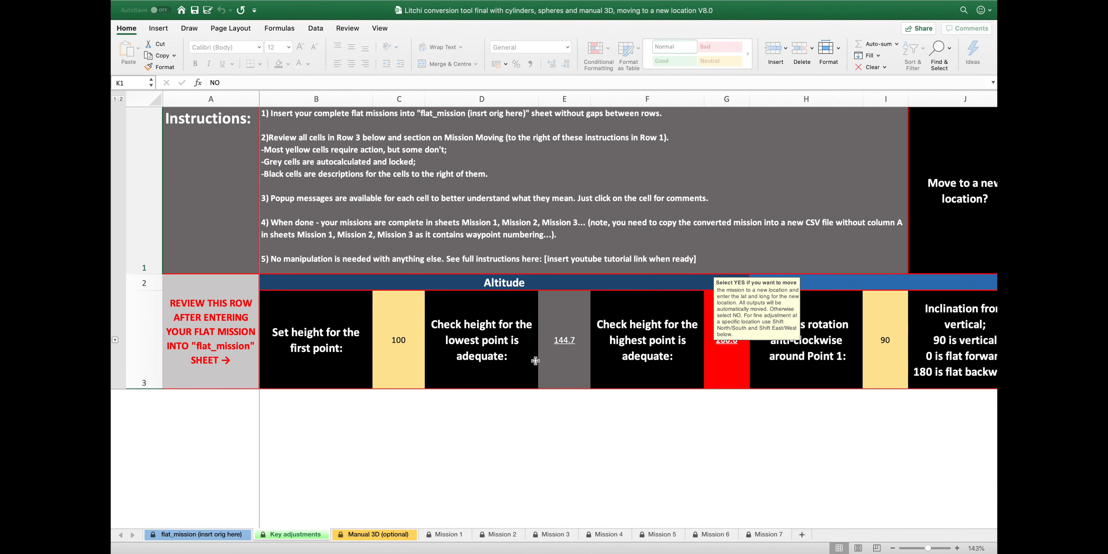
{"action": "scroll", "coordinate": [535, 361], "scroll_direction": "right", "scroll_amount": 10}
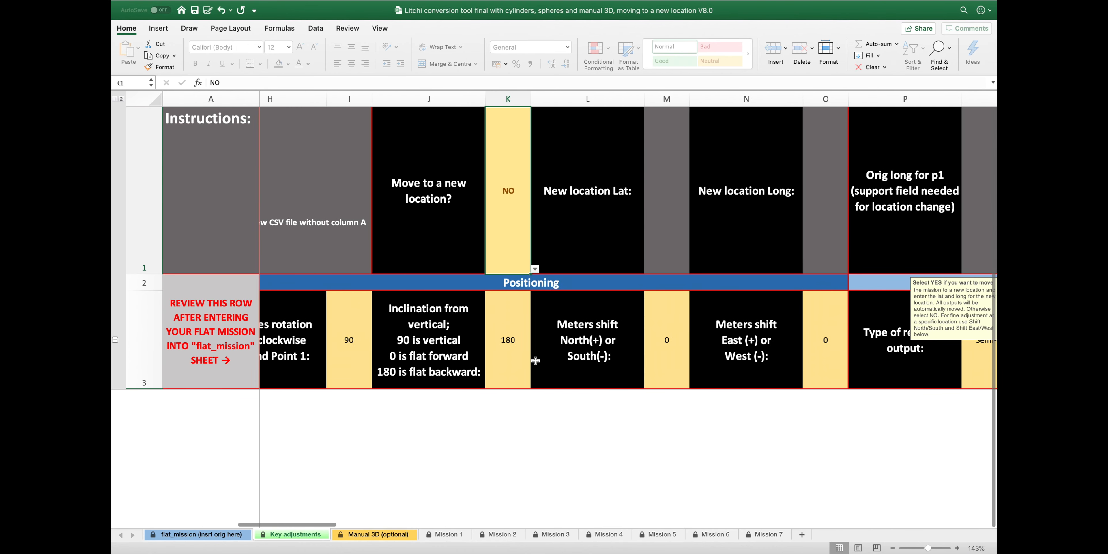
{"action": "scroll", "coordinate": [536, 360], "scroll_direction": "right", "scroll_amount": 10}
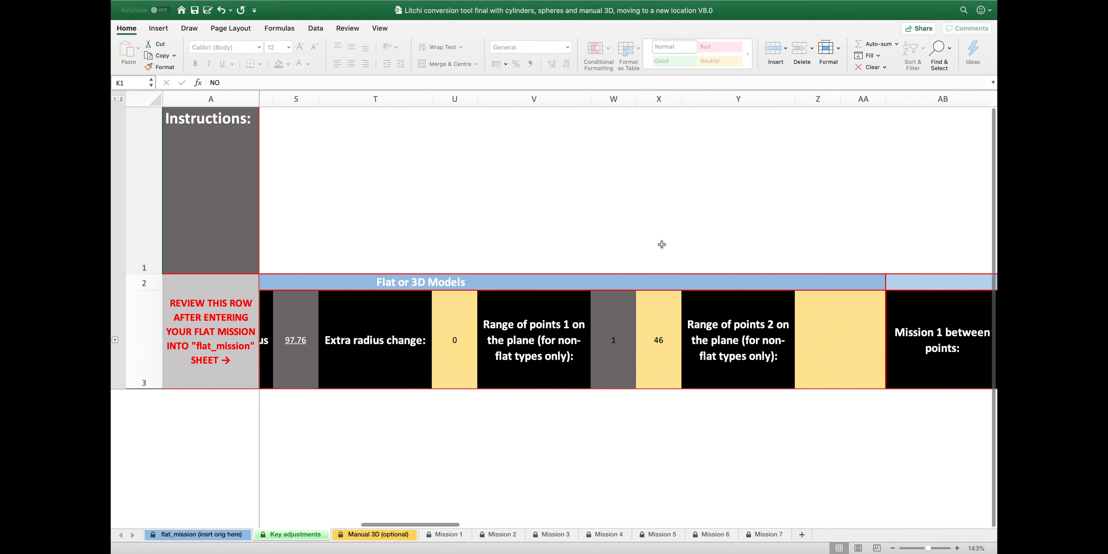
{"action": "scroll", "coordinate": [662, 244], "scroll_direction": "right", "scroll_amount": 10}
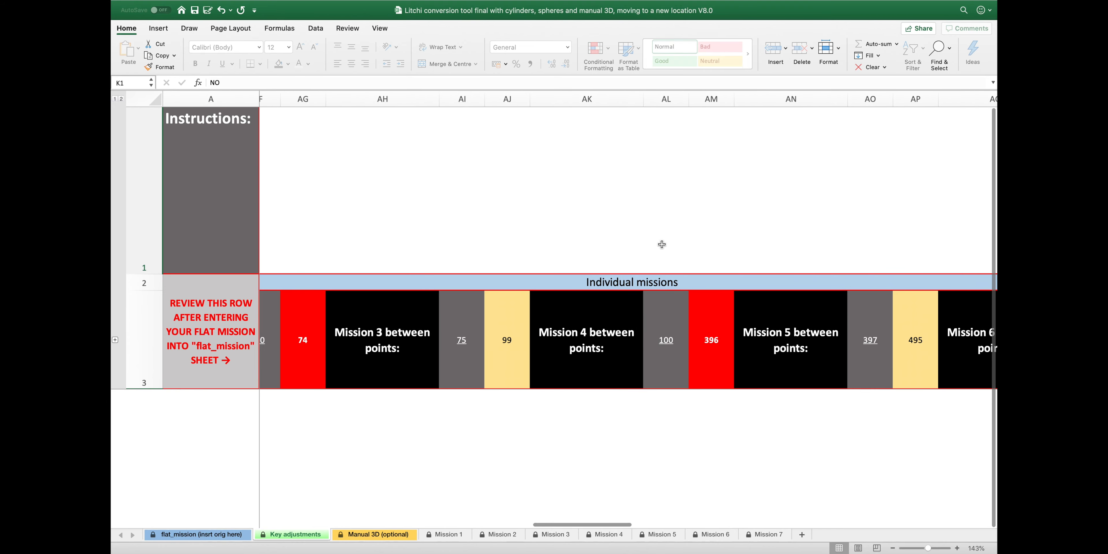
{"action": "scroll", "coordinate": [662, 244], "scroll_direction": "right", "scroll_amount": 10}
{"action": "scroll", "coordinate": [957, 329], "scroll_direction": "left", "scroll_amount": 15}
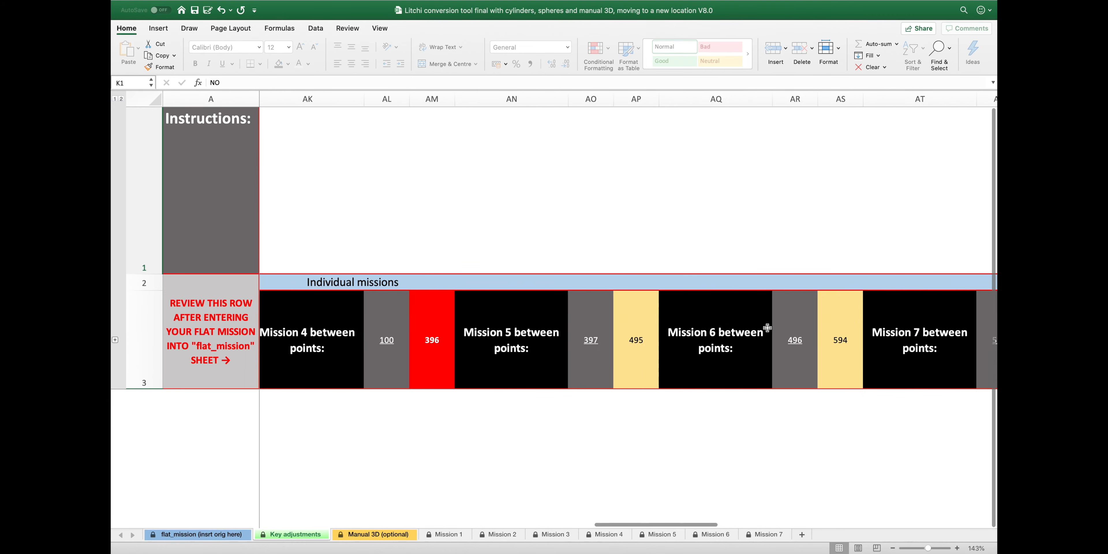
{"action": "scroll", "coordinate": [768, 327], "scroll_direction": "left", "scroll_amount": 10}
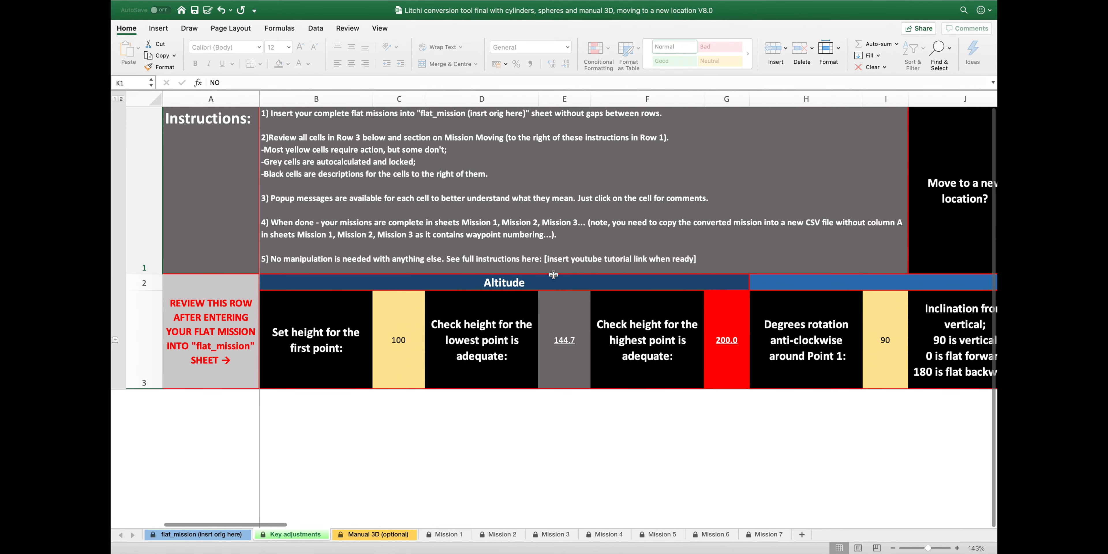
{"action": "scroll", "coordinate": [657, 241], "scroll_direction": "right", "scroll_amount": 5}
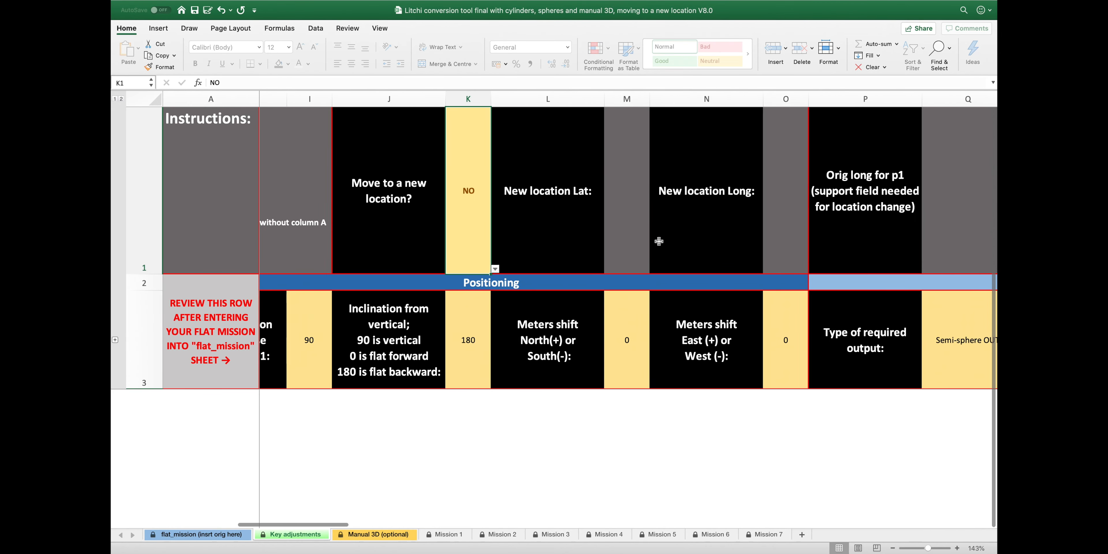
Switch K1 to YES, then set it back to NO
{"action": "left_click", "coordinate": [495, 269]}
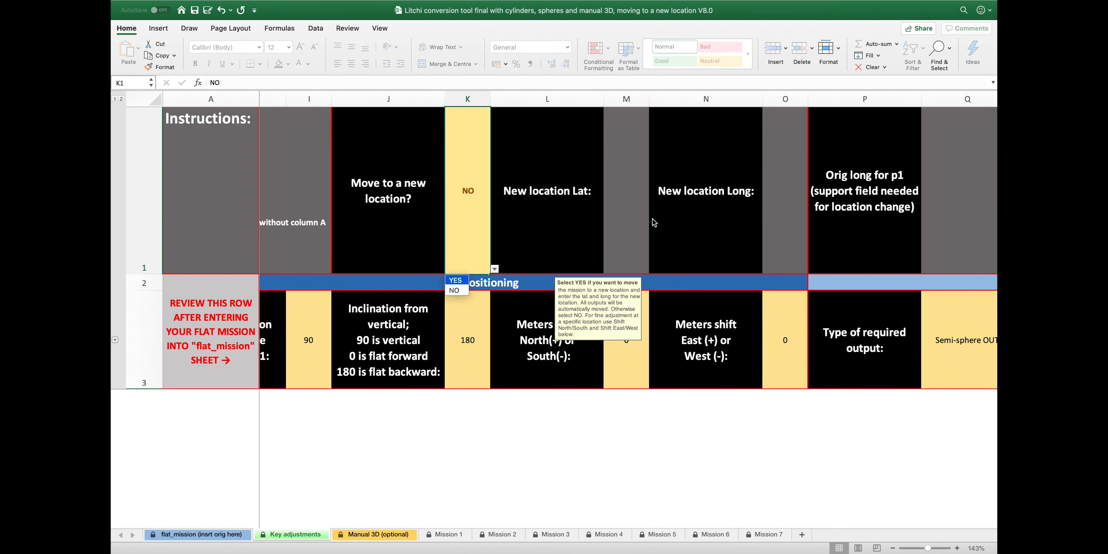
{"action": "key", "text": "Return"}
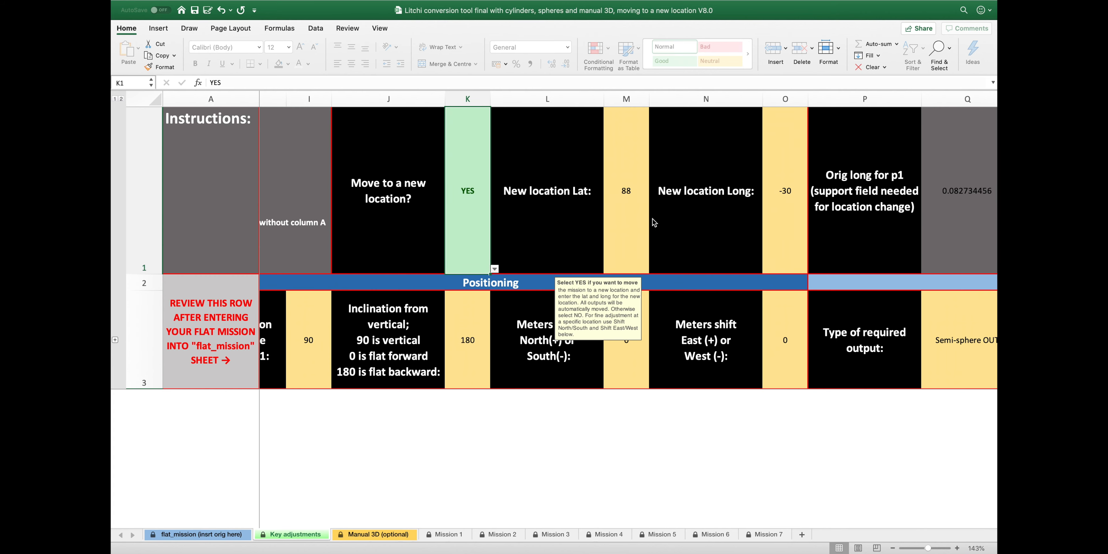
{"action": "left_click", "coordinate": [495, 269]}
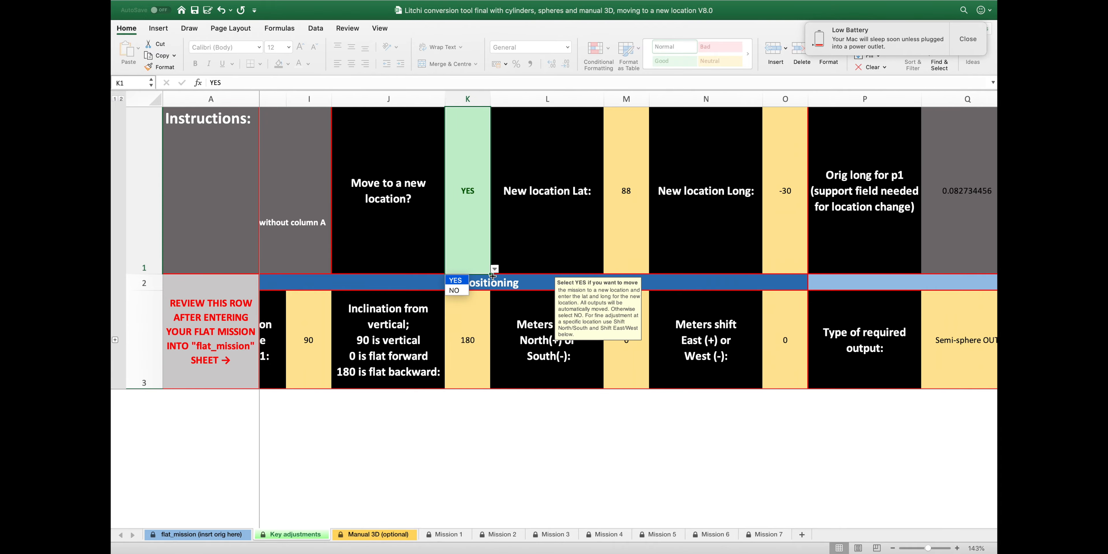
{"action": "left_click", "coordinate": [455, 290]}
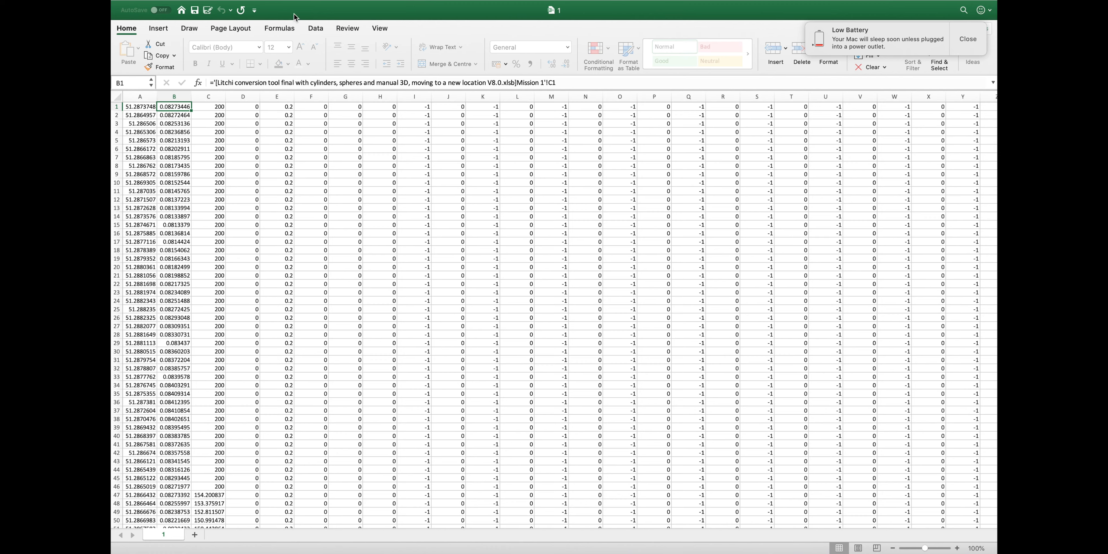
Save the waypoints as CSV UTF-8 named 'Sphere with 3D in original location'
{"action": "left_click", "coordinate": [174, 5]}
{"action": "left_click", "coordinate": [223, 81]}
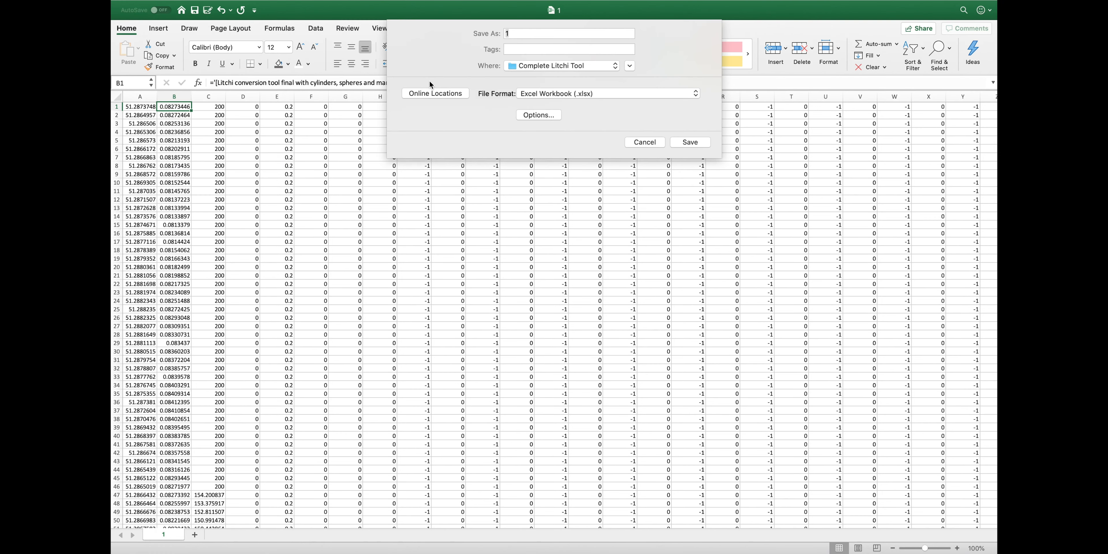
{"action": "left_click", "coordinate": [603, 92]}
{"action": "left_click", "coordinate": [605, 127]}
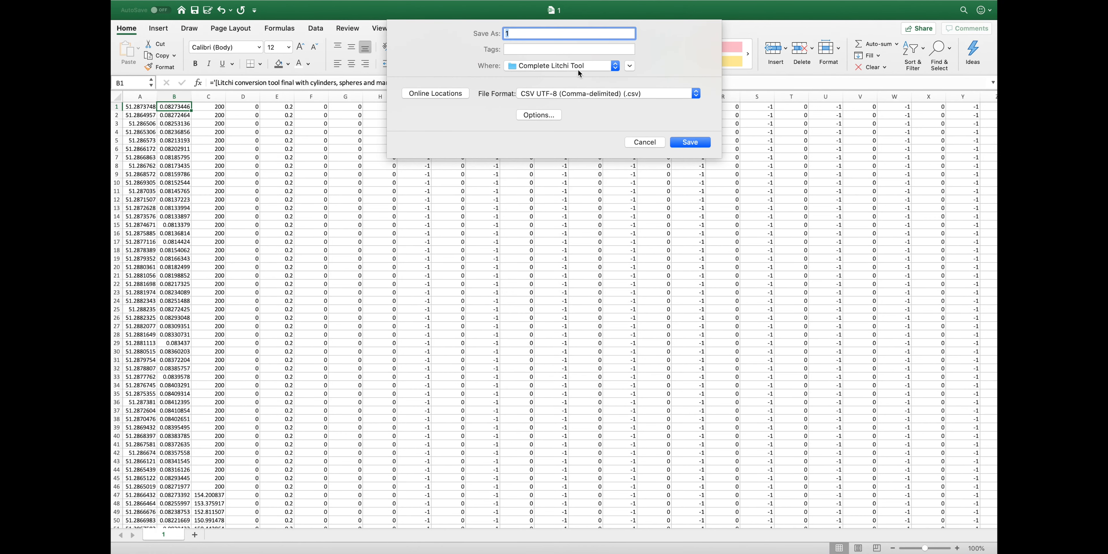
{"action": "type", "text": "Sphere with 3D in original location"}
{"action": "left_click", "coordinate": [694, 141]}
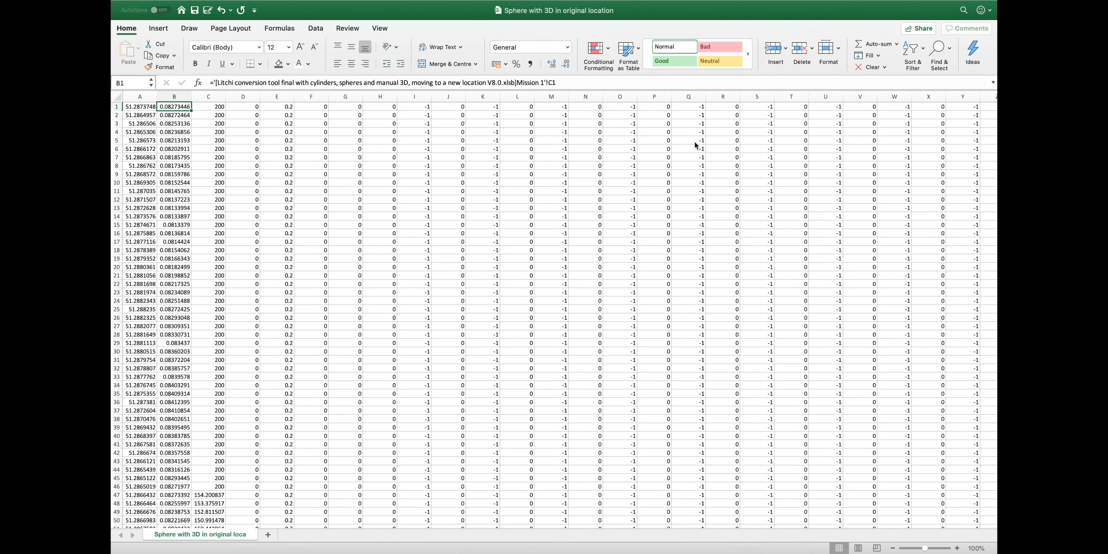
{"action": "key", "text": "ctrl+Up"}
{"action": "left_click", "coordinate": [803, 26]}
Import the 'Sphere with 3D in original location' CSV from Complete Litchi Tool as a new mission
{"action": "left_click", "coordinate": [175, 524]}
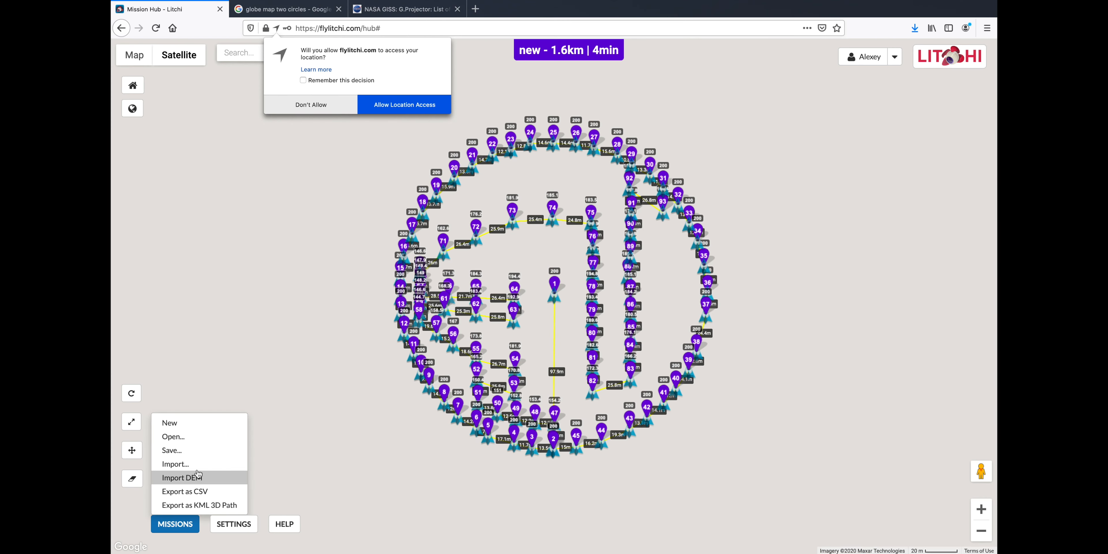
{"action": "left_click", "coordinate": [172, 477]}
{"action": "left_click", "coordinate": [353, 257]}
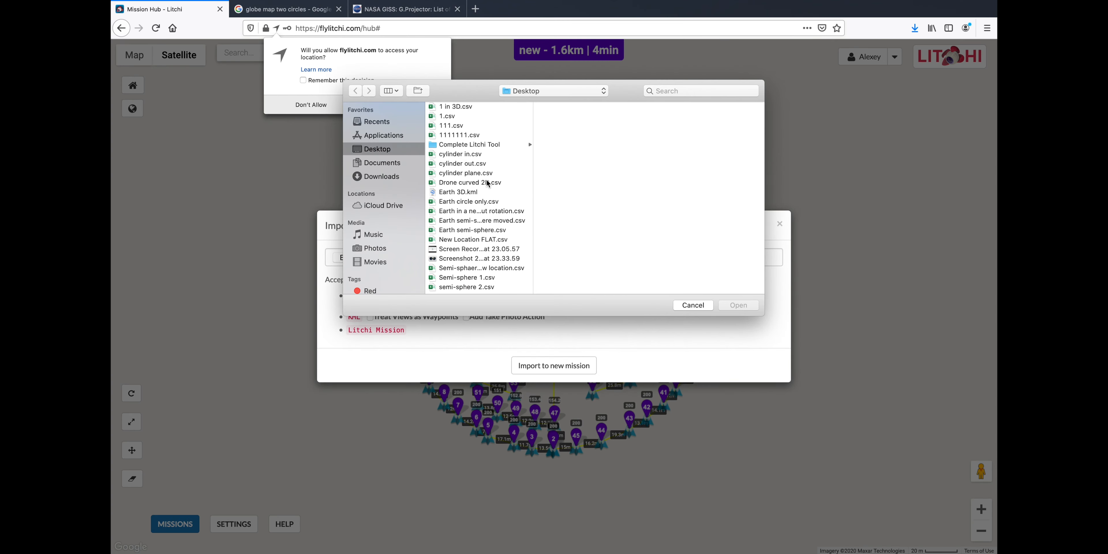
{"action": "left_click", "coordinate": [461, 146]}
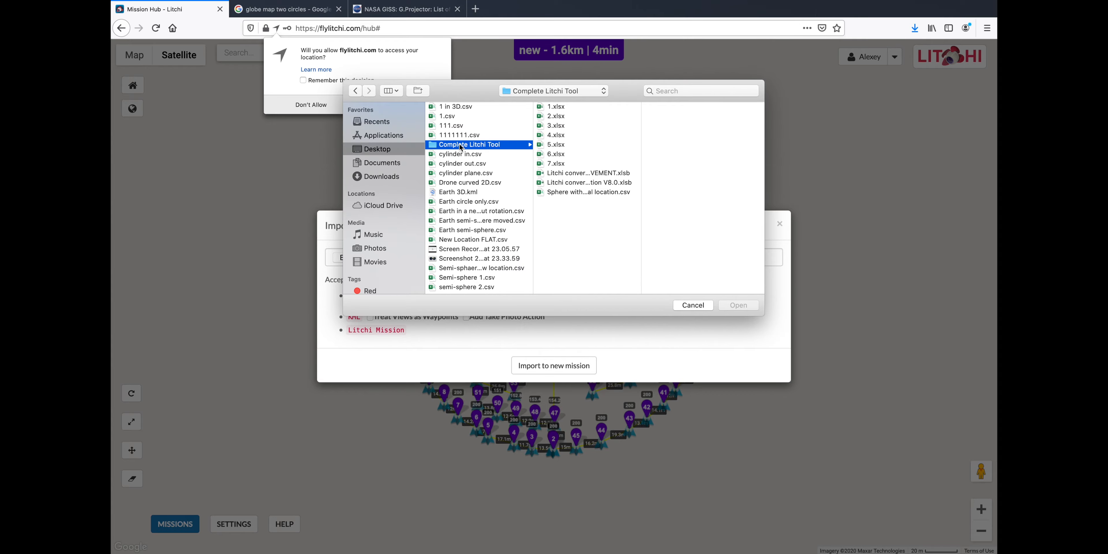
{"action": "left_click", "coordinate": [588, 197]}
{"action": "left_click", "coordinate": [739, 305]}
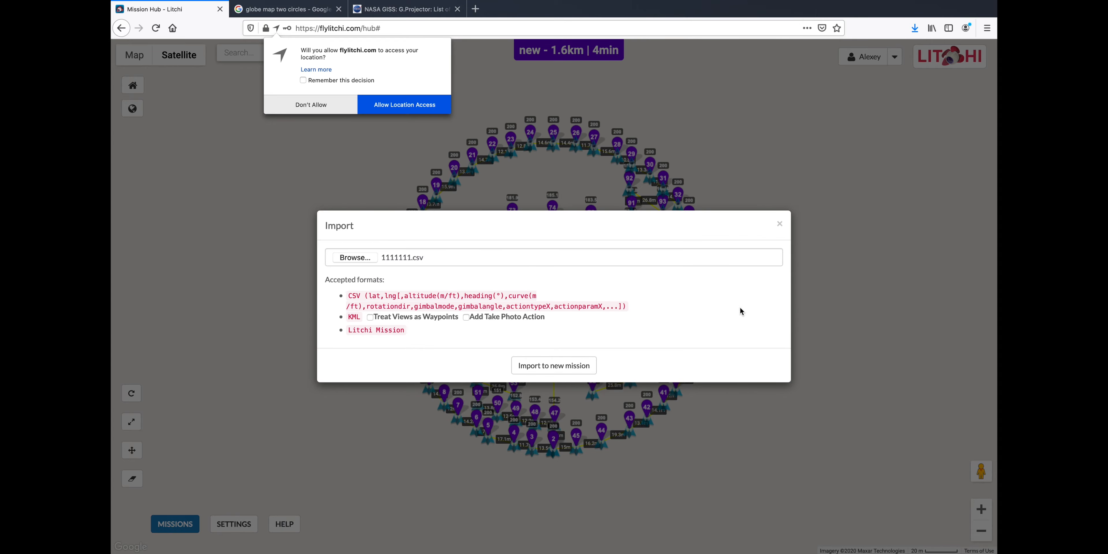
{"action": "left_click", "coordinate": [578, 366]}
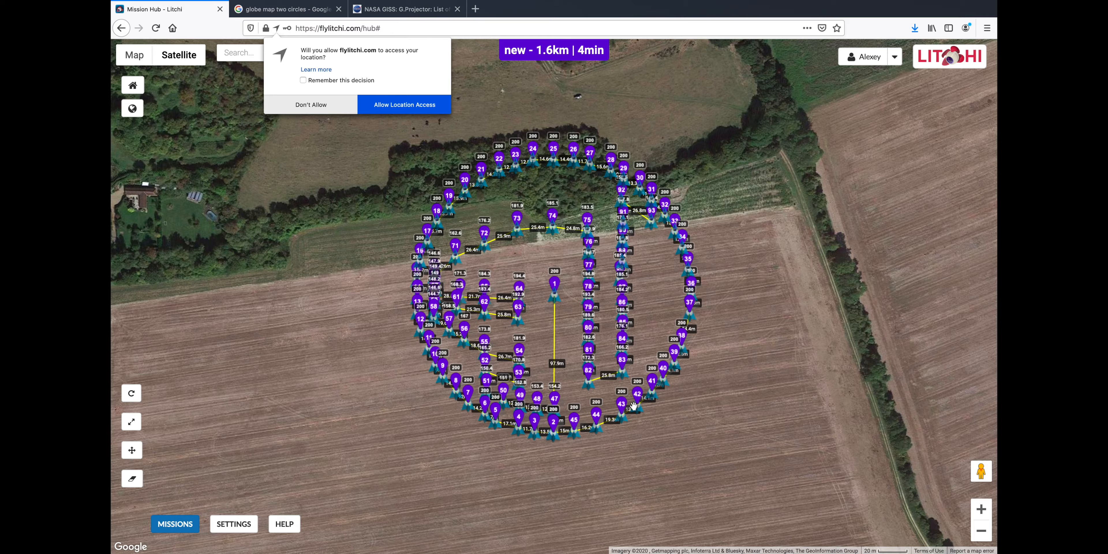
{"action": "scroll", "coordinate": [634, 406], "scroll_direction": "down", "scroll_amount": 4}
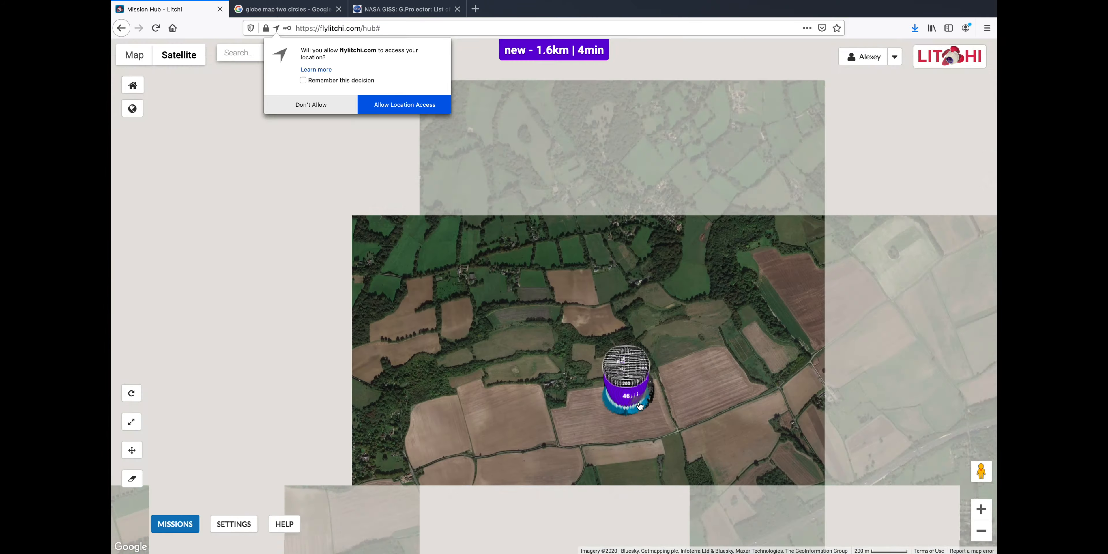
{"action": "scroll", "coordinate": [639, 406], "scroll_direction": "up", "scroll_amount": 4}
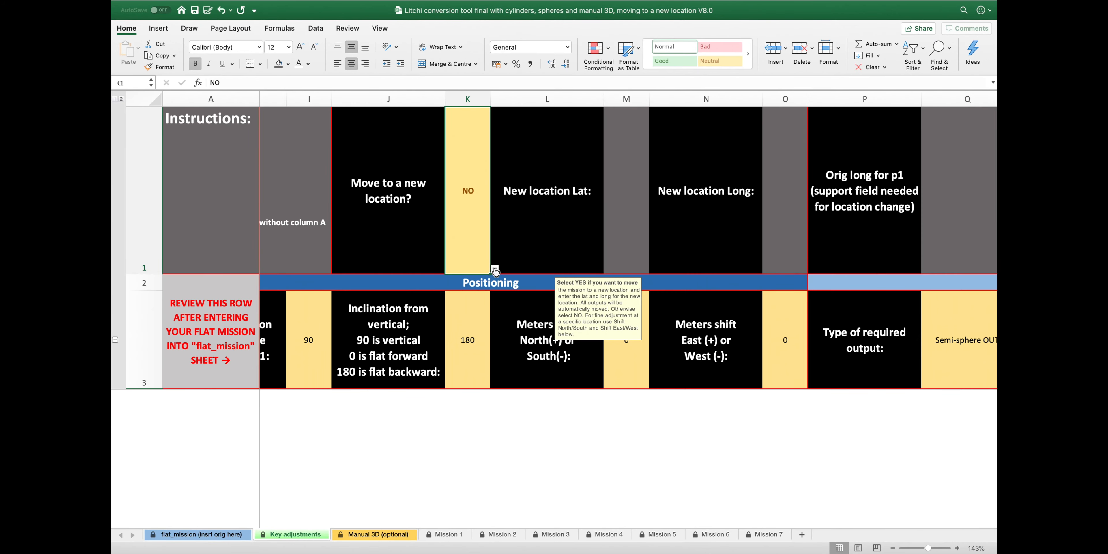
Set K1 to YES, with new latitude 10 in M1 and new longitude 30 in O1
{"action": "left_click", "coordinate": [496, 271]}
{"action": "left_click", "coordinate": [467, 281]}
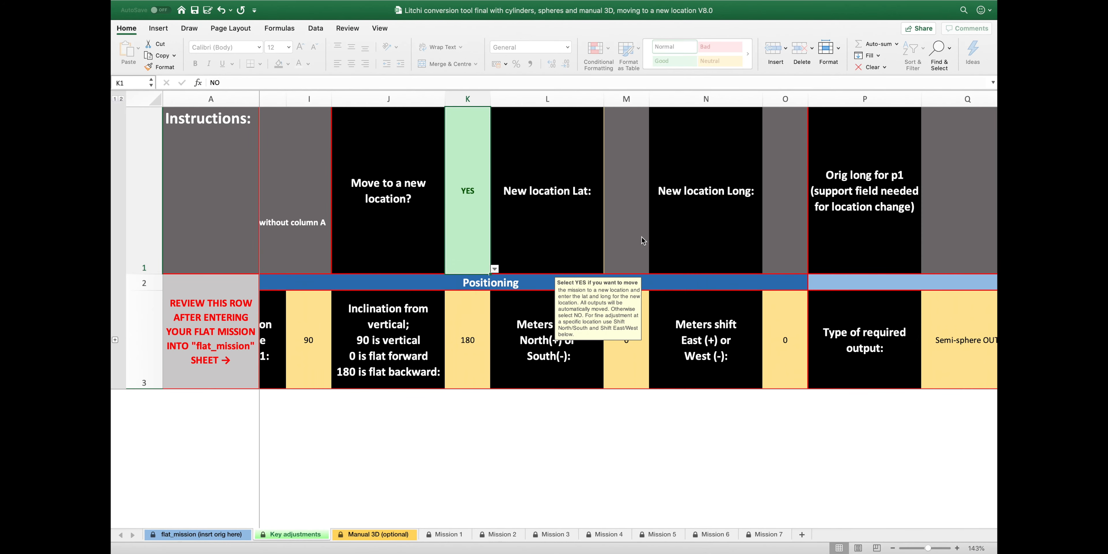
{"action": "left_click", "coordinate": [631, 223]}
{"action": "type", "text": "10"}
{"action": "left_click", "coordinate": [786, 214]}
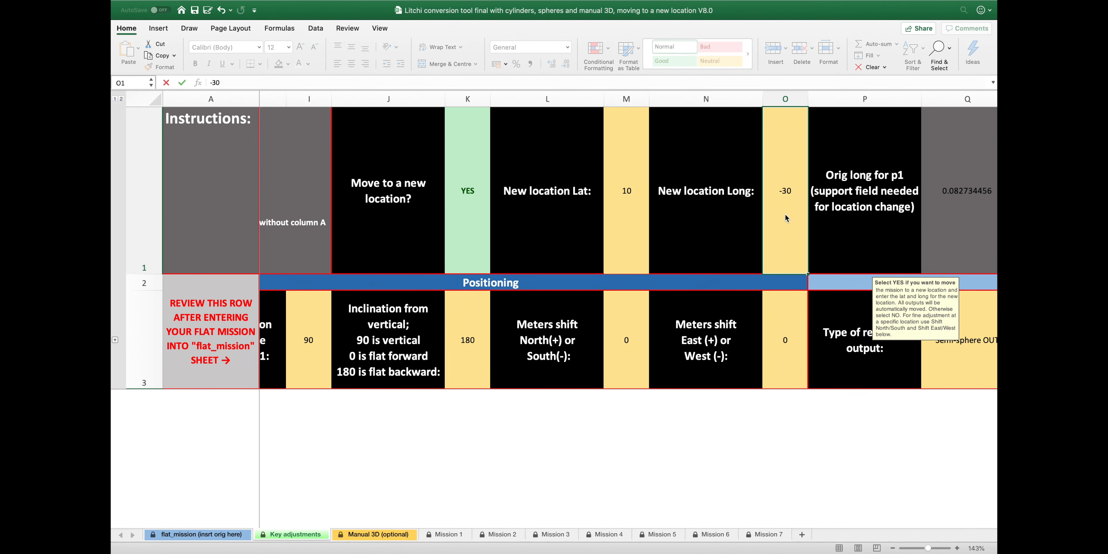
{"action": "type", "text": "30"}
{"action": "key", "text": "Return"}
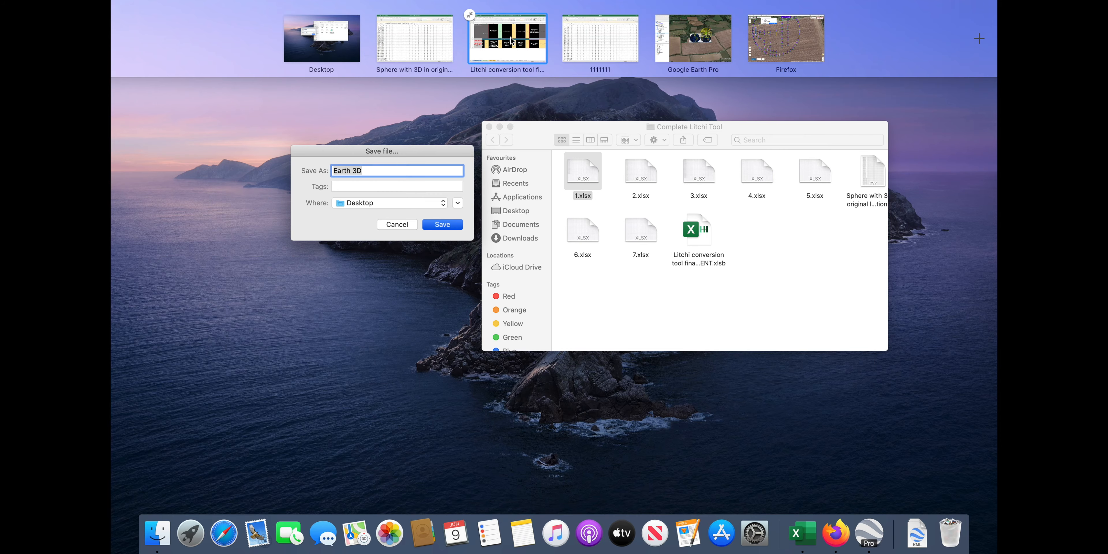
Check the Mission 1 and Manual 3D (optional) sheets of the Litchi conversion tool workbook
{"action": "left_click", "coordinate": [510, 40]}
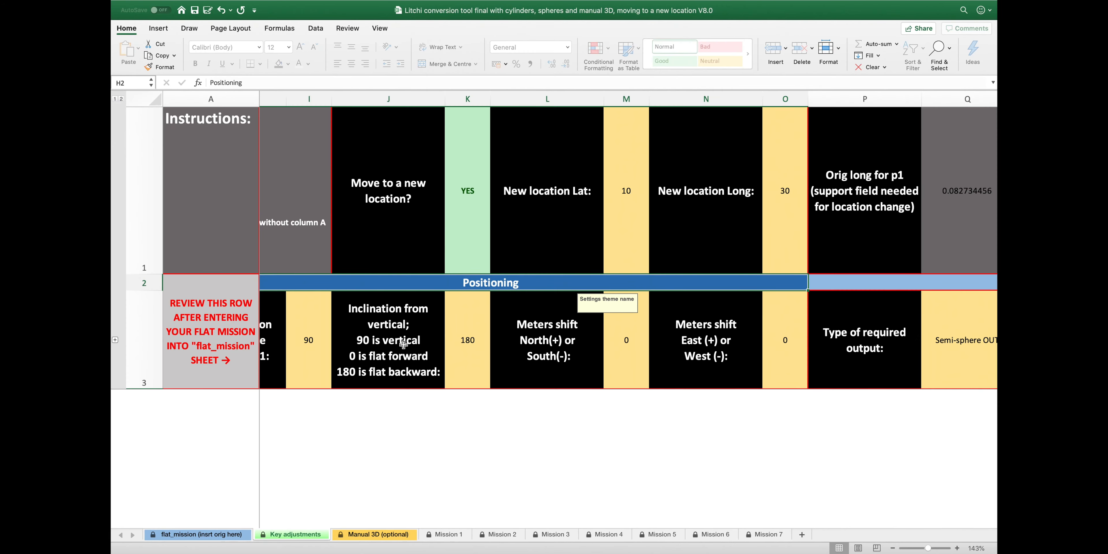
{"action": "scroll", "coordinate": [413, 348], "scroll_direction": "left", "scroll_amount": 3}
{"action": "left_click", "coordinate": [452, 533]}
{"action": "left_click", "coordinate": [399, 534]}
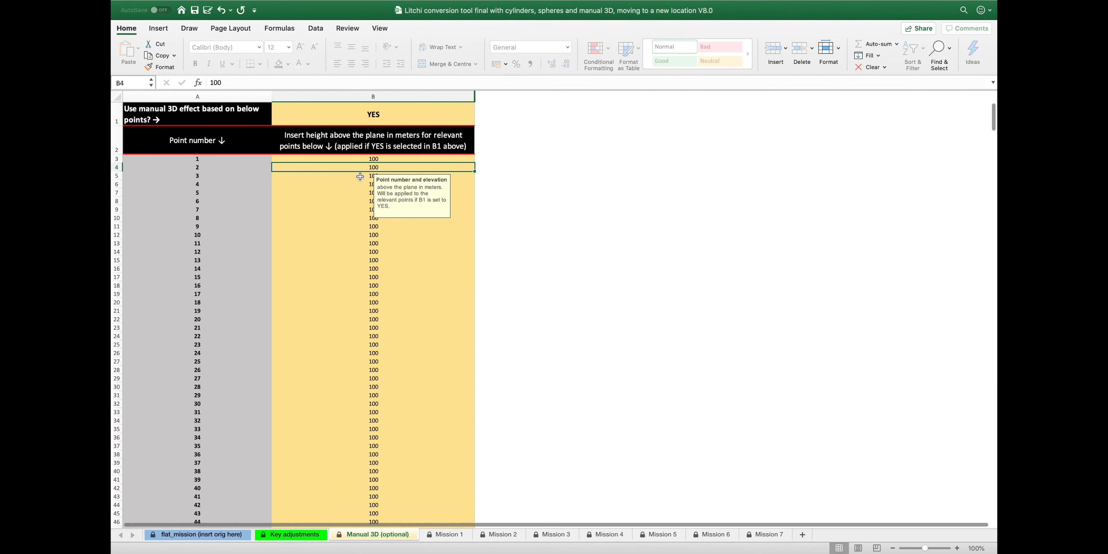
Save 1.xlsx to the Desktop as a CSV UTF-8 file named Sphere in a new location
{"action": "key", "text": "ctrl+Up"}
{"action": "left_click", "coordinate": [574, 178]}
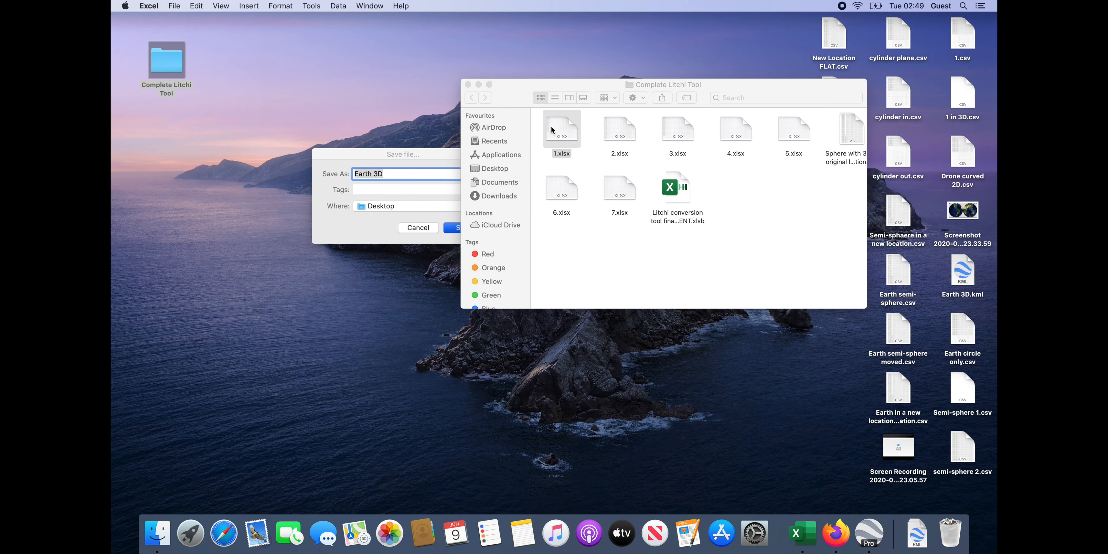
{"action": "double_click", "coordinate": [551, 126]}
{"action": "left_click", "coordinate": [175, 6]}
{"action": "left_click", "coordinate": [207, 85]}
{"action": "type", "text": "Sphere in a new location"}
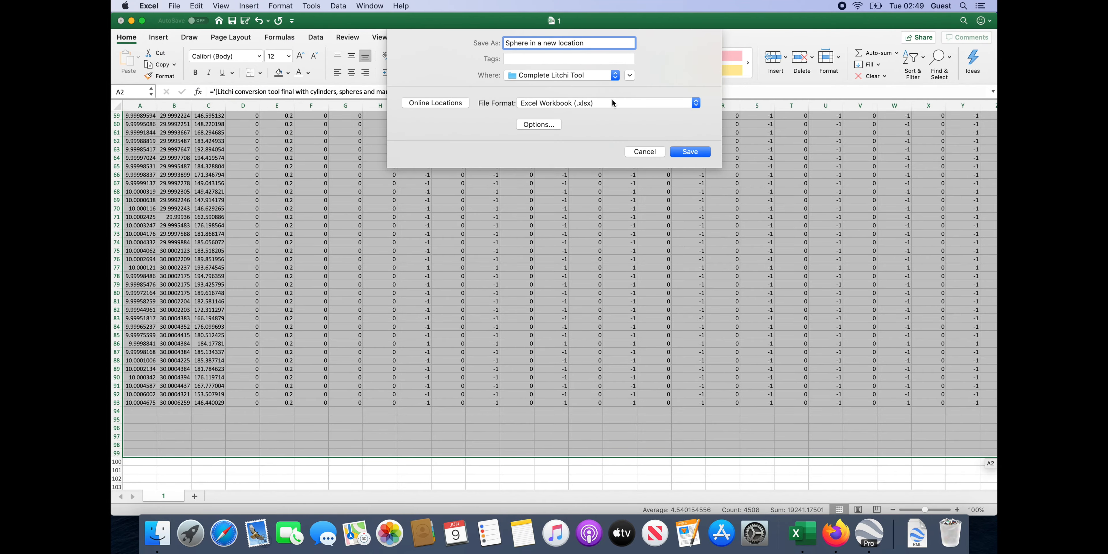
{"action": "left_click", "coordinate": [613, 103]}
{"action": "left_click", "coordinate": [603, 125]}
{"action": "left_click", "coordinate": [595, 78]}
{"action": "left_click", "coordinate": [564, 116]}
{"action": "left_click", "coordinate": [694, 152]}
Import the Sphere in a new location CSV into Litchi Mission Hub as a new mission
{"action": "key", "text": "ctrl+Up"}
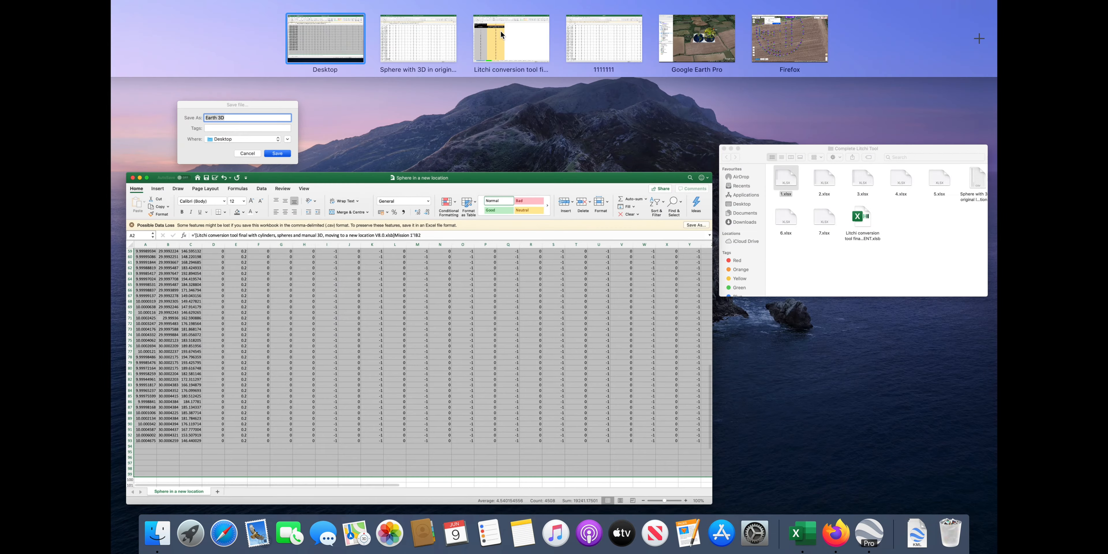
{"action": "left_click", "coordinate": [781, 38]}
{"action": "left_click", "coordinate": [175, 524]}
{"action": "left_click", "coordinate": [172, 485]}
{"action": "left_click", "coordinate": [351, 257]}
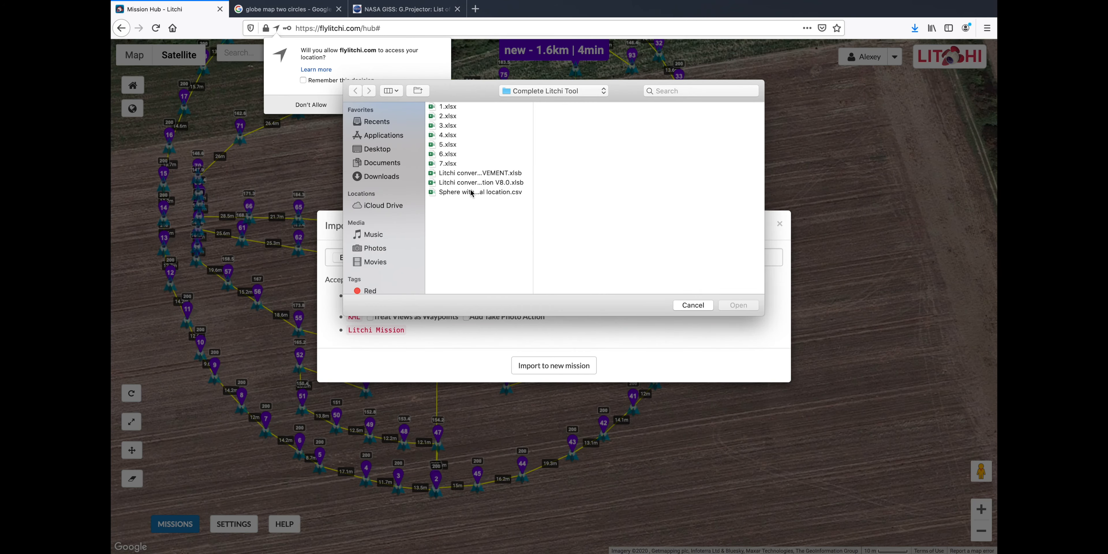
{"action": "left_click", "coordinate": [467, 193]}
{"action": "left_click", "coordinate": [371, 149]}
{"action": "double_click", "coordinate": [474, 290]}
{"action": "left_click", "coordinate": [569, 365]}
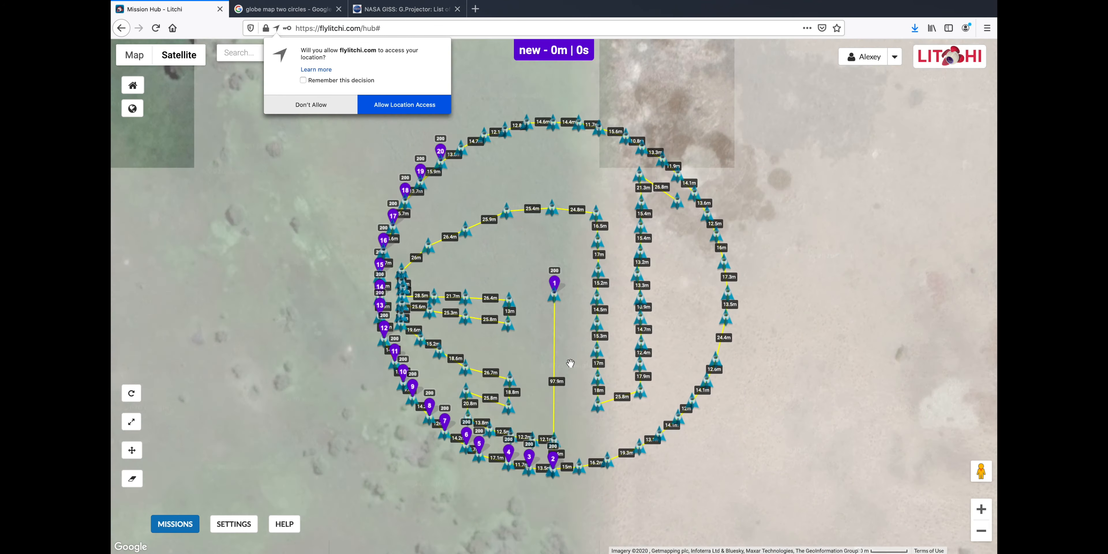
Remove the stray waypoint 94 added near the mission centre
{"action": "left_click", "coordinate": [568, 295]}
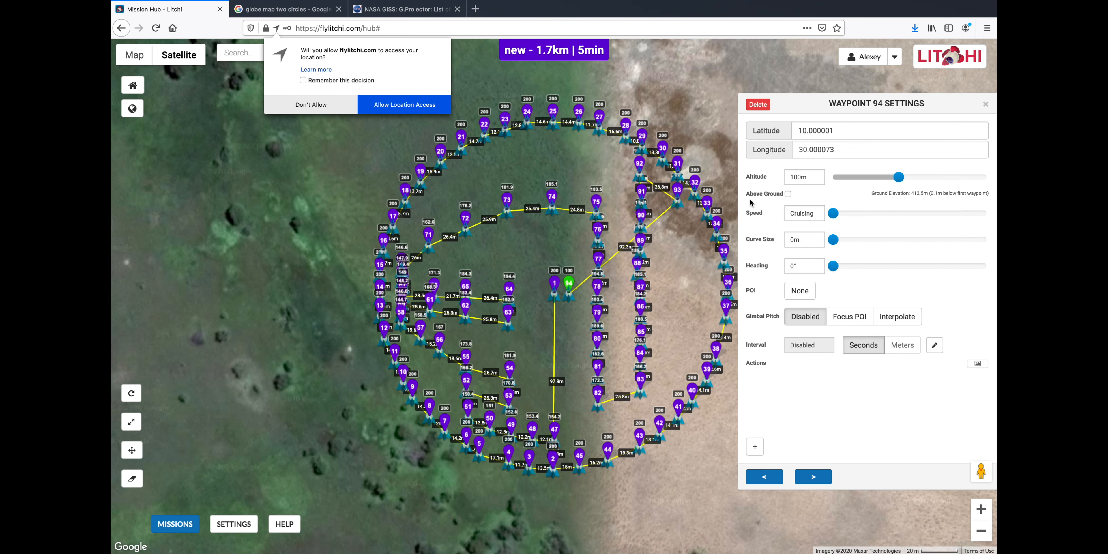
{"action": "left_click", "coordinate": [758, 105]}
{"action": "left_click", "coordinate": [556, 284]}
{"action": "key", "text": "ctrl+Up"}
On the Key adjustments sheet, set the north and east shifts (M3, O3) to 100 meters
{"action": "left_click", "coordinate": [505, 37]}
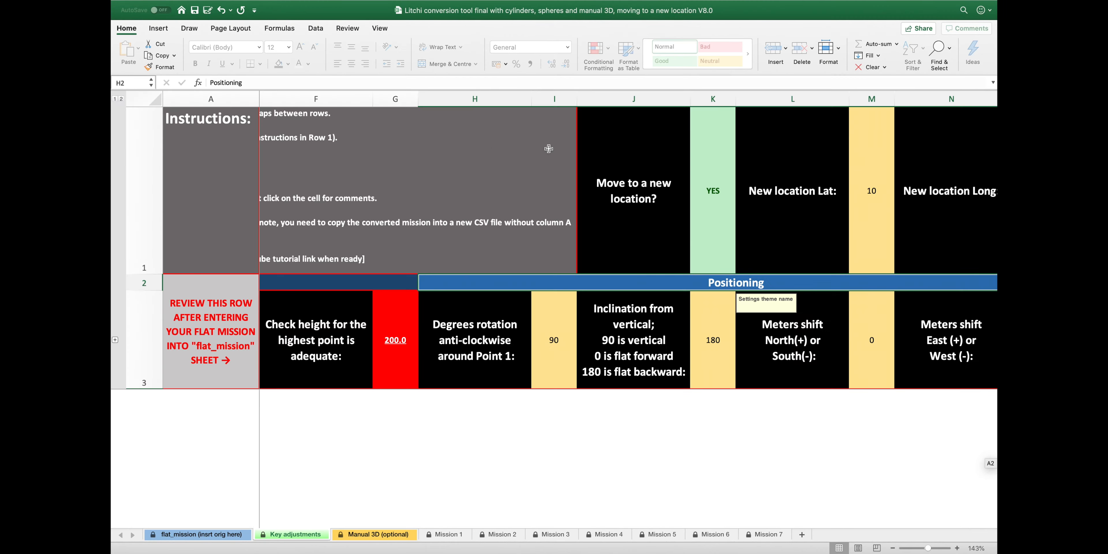
{"action": "scroll", "coordinate": [620, 163], "scroll_direction": "right", "scroll_amount": 5}
{"action": "left_click", "coordinate": [813, 175]}
{"action": "key", "text": "ctrl+Up"}
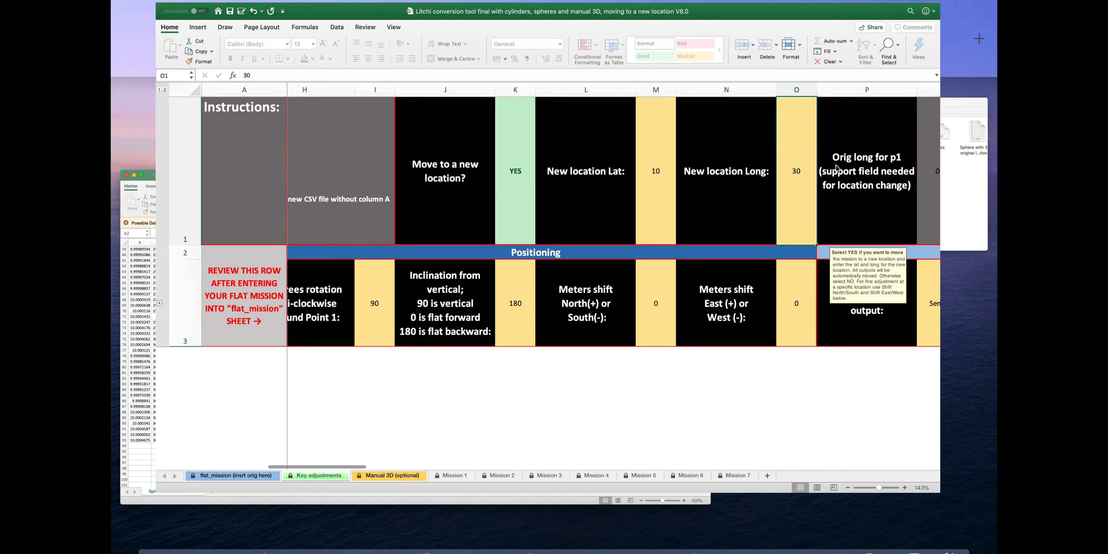
{"action": "left_click", "coordinate": [785, 38]}
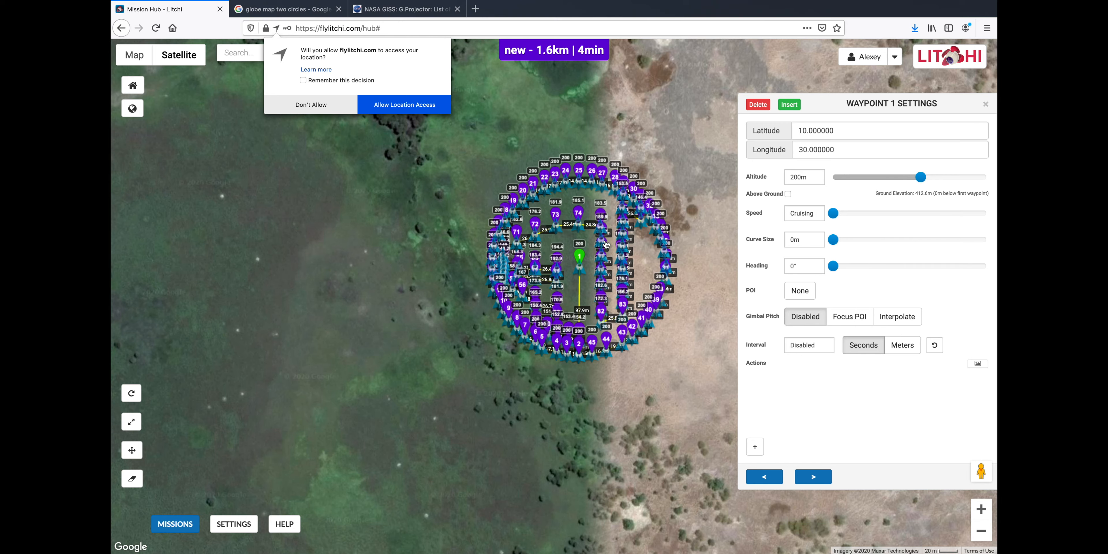
{"action": "key", "text": "ctrl+Up"}
{"action": "left_click", "coordinate": [520, 38]}
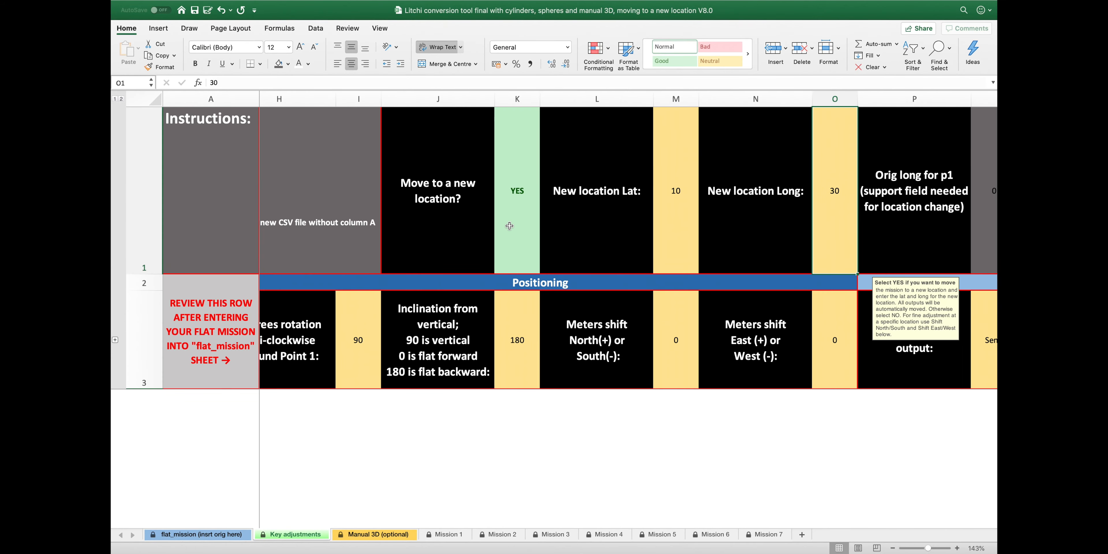
{"action": "left_click", "coordinate": [673, 325]}
{"action": "type", "text": "100"}
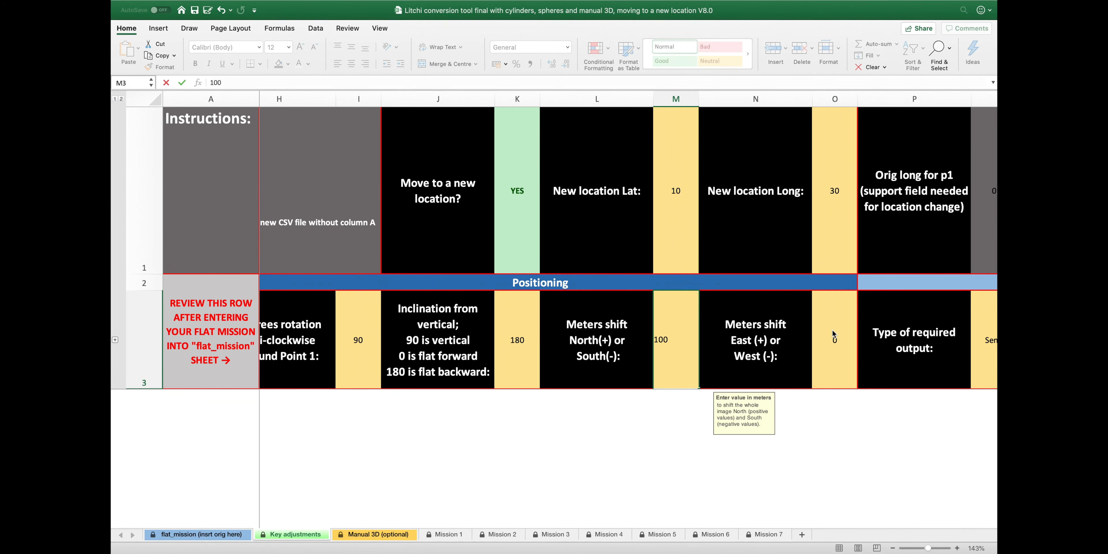
{"action": "left_click", "coordinate": [833, 333]}
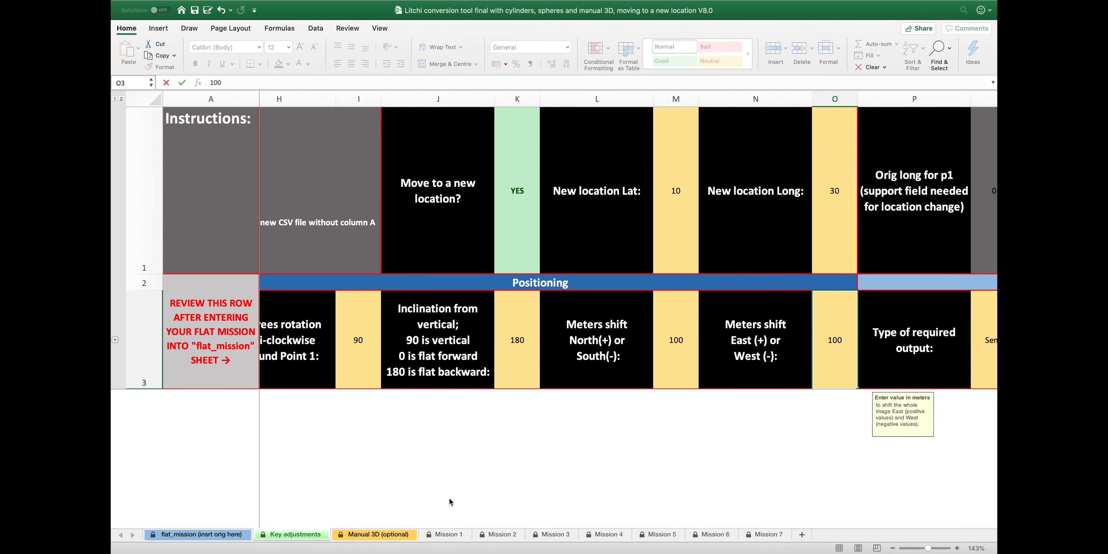
Save 1.xlsx to the Desktop as CSV UTF-8 named Sphere at a new location shifted 100 meters
{"action": "key", "text": "ctrl+Up"}
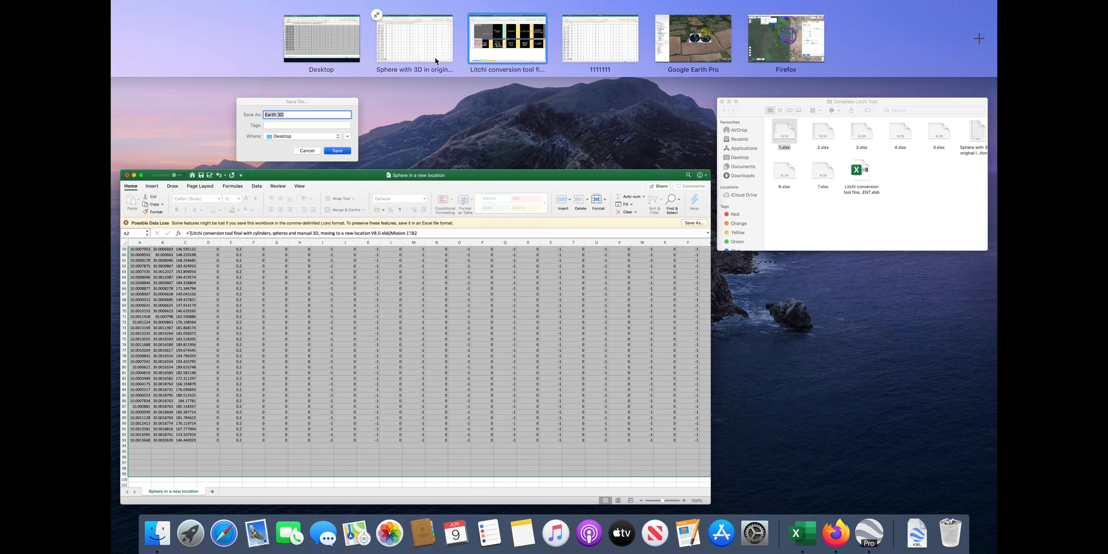
{"action": "double_click", "coordinate": [571, 134]}
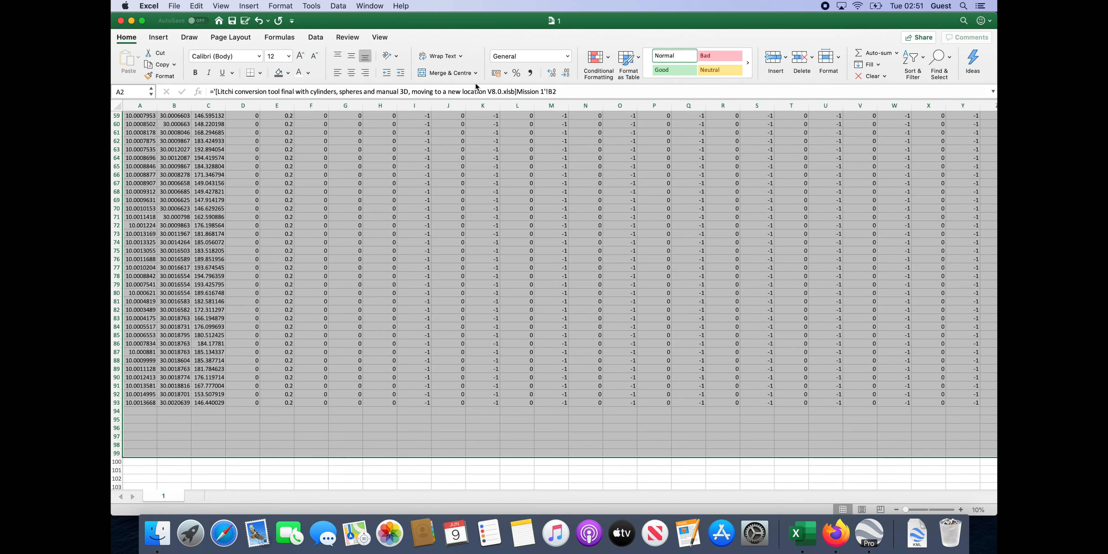
{"action": "left_click", "coordinate": [175, 6]}
{"action": "left_click", "coordinate": [196, 85]}
{"action": "type", "text": "Sphere at a new location shi"}
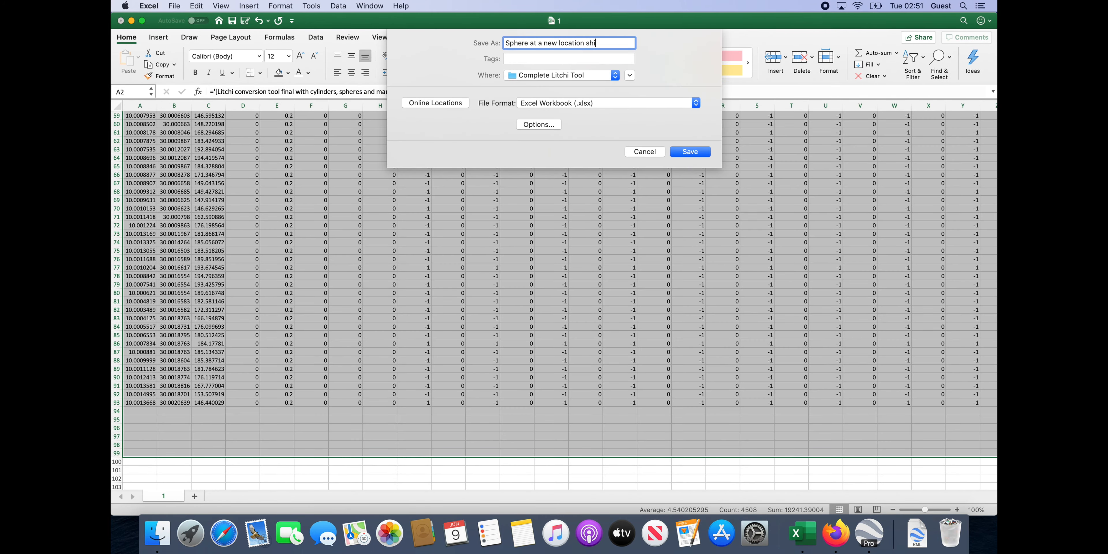
{"action": "type", "text": " meters"}
{"action": "left_click", "coordinate": [696, 103]}
{"action": "left_click", "coordinate": [546, 123]}
{"action": "left_click", "coordinate": [616, 75]}
{"action": "left_click", "coordinate": [540, 123]}
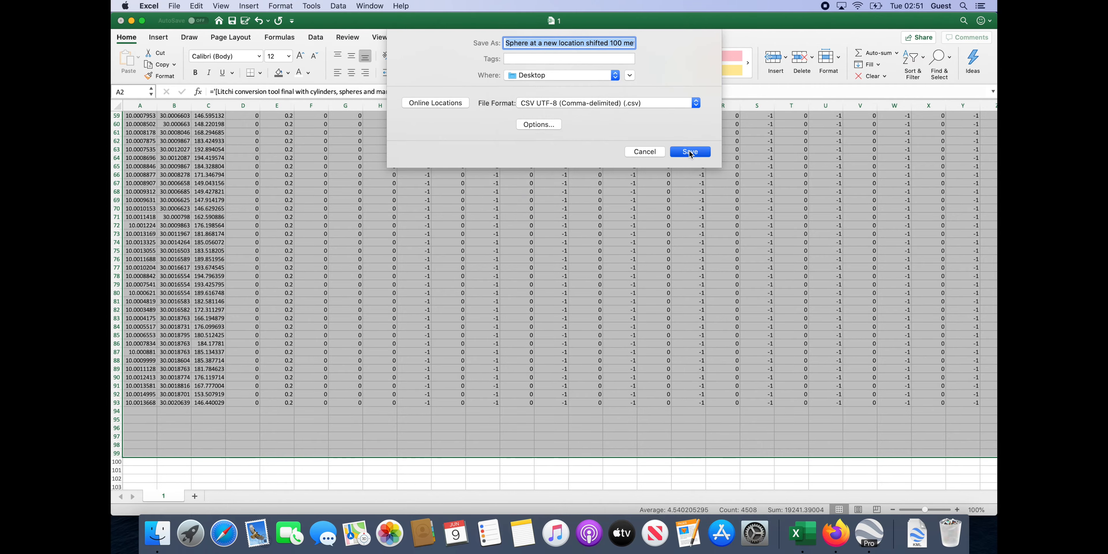
{"action": "left_click", "coordinate": [690, 152]}
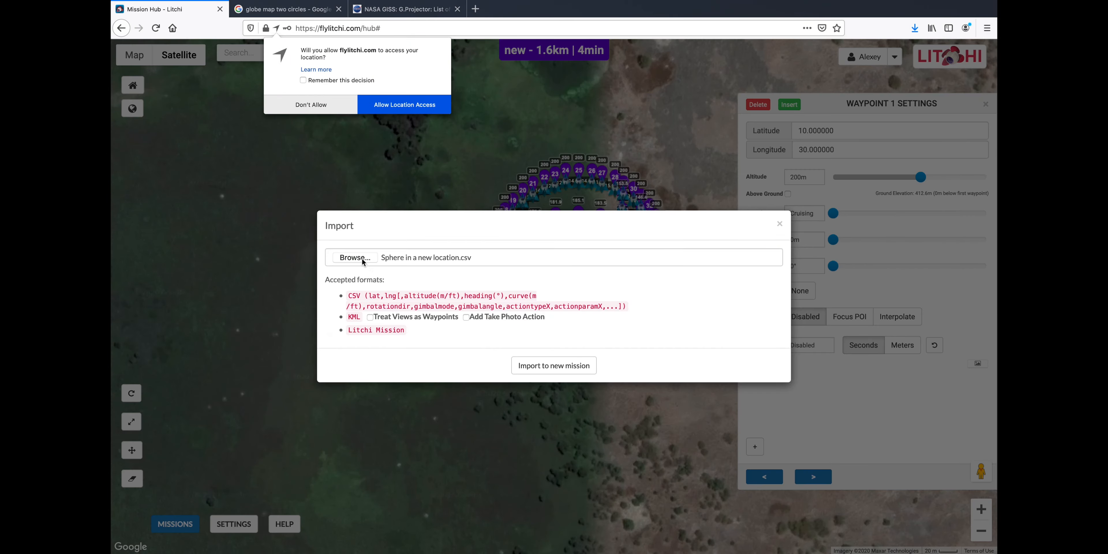
Import the shifted 100 meters CSV into Litchi Mission Hub as a new mission
{"action": "left_click", "coordinate": [350, 256]}
{"action": "scroll", "coordinate": [488, 235], "scroll_direction": "down", "scroll_amount": 3}
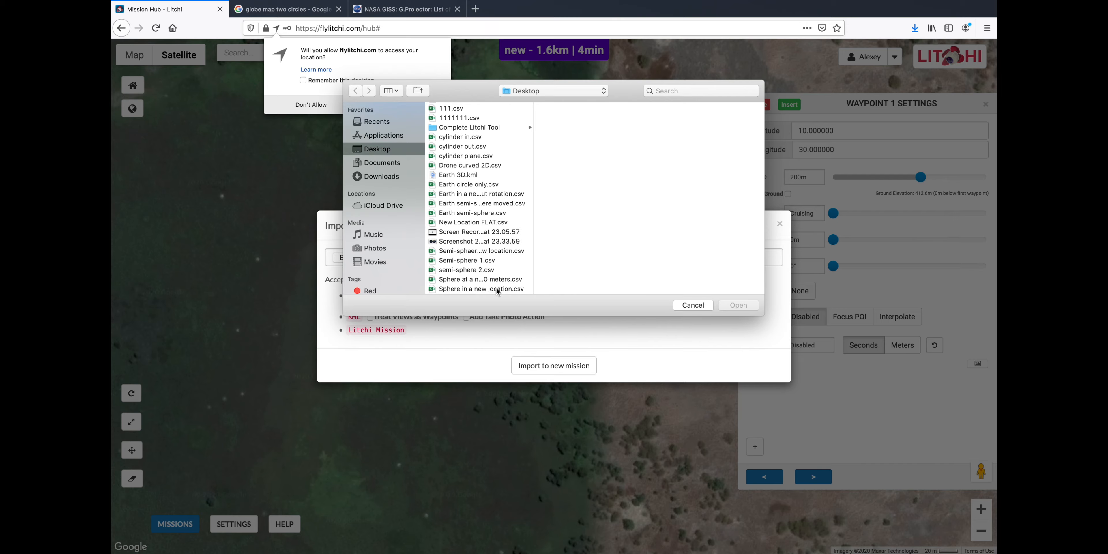
{"action": "double_click", "coordinate": [497, 281]}
{"action": "left_click", "coordinate": [592, 369]}
Export the shifted mission as a 3D KML and download the file
{"action": "left_click", "coordinate": [175, 524]}
{"action": "left_click", "coordinate": [193, 505]}
{"action": "left_click", "coordinate": [627, 352]}
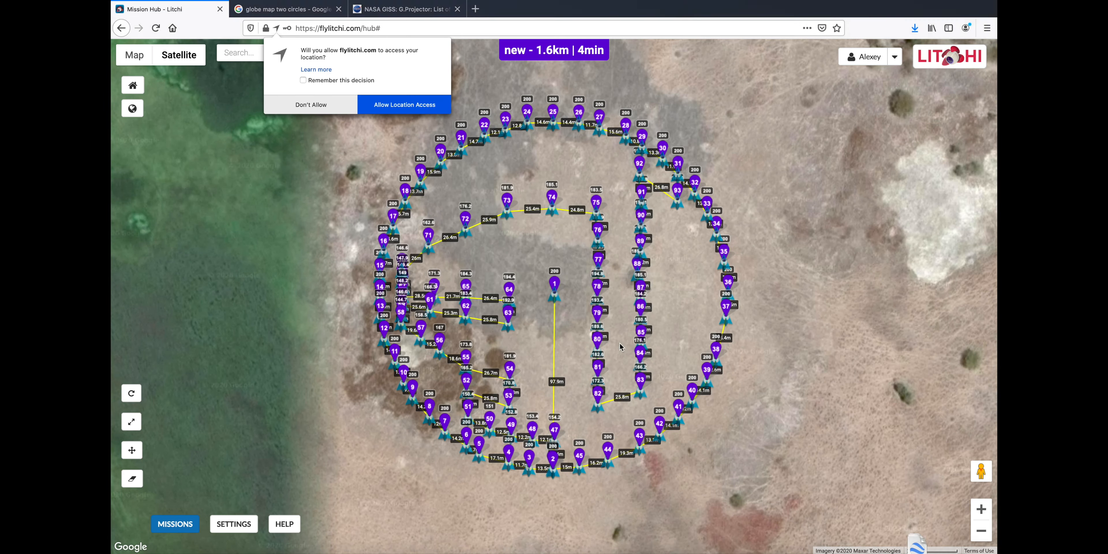
{"action": "key", "text": "ctrl+Up"}
{"action": "left_click", "coordinate": [774, 41]}
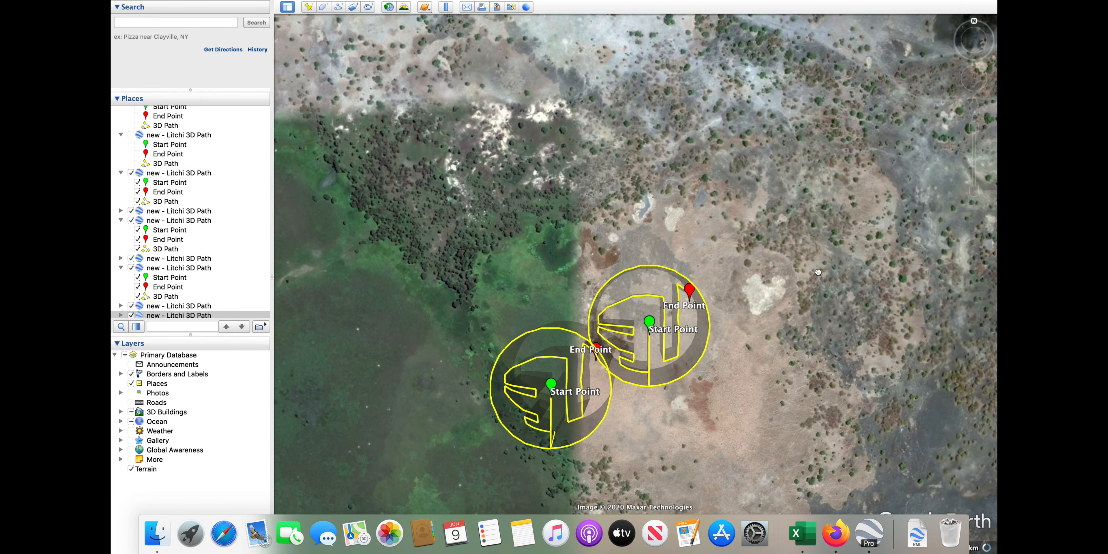
Orbit around the two flight paths and review the first 3D Path's properties
{"action": "scroll", "coordinate": [818, 273], "scroll_direction": "up", "scroll_amount": 5}
{"action": "middle_click_drag", "start_coordinate": [826, 215], "coordinate": [753, 172]}
{"action": "scroll", "coordinate": [682, 170], "scroll_direction": "down", "scroll_amount": 5}
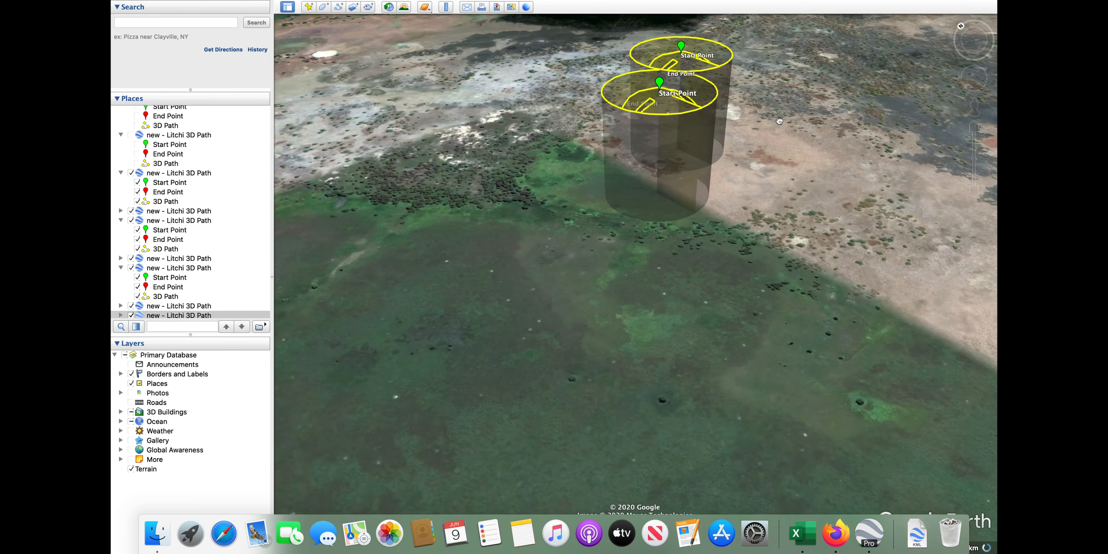
{"action": "scroll", "coordinate": [681, 171], "scroll_direction": "up", "scroll_amount": 5}
{"action": "scroll", "coordinate": [681, 171], "scroll_direction": "up", "scroll_amount": 5}
{"action": "scroll", "coordinate": [681, 171], "scroll_direction": "down", "scroll_amount": 8}
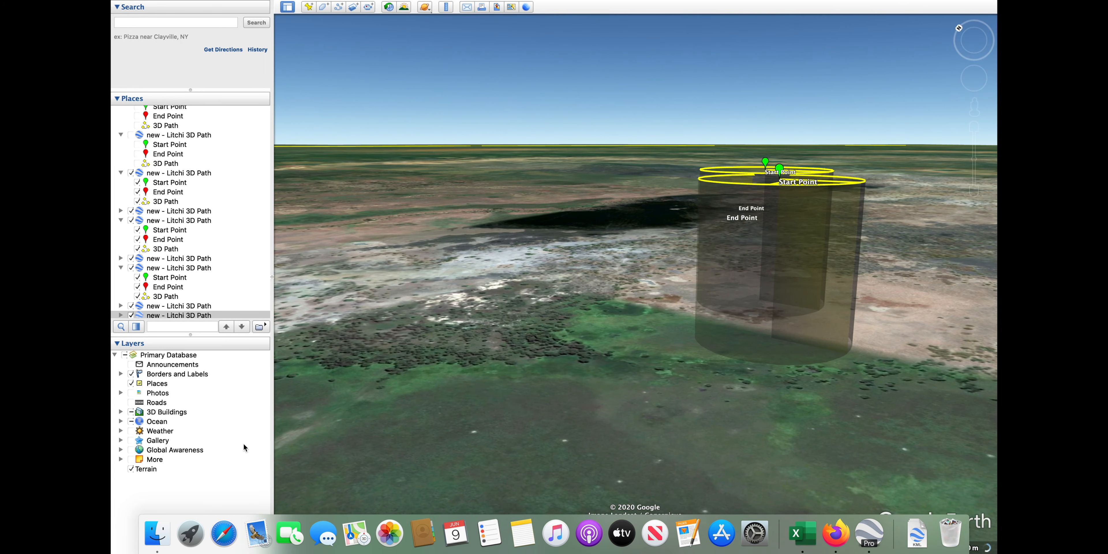
{"action": "scroll", "coordinate": [153, 298], "scroll_direction": "down", "scroll_amount": 2}
{"action": "scroll", "coordinate": [153, 298], "scroll_direction": "down", "scroll_amount": 2}
{"action": "right_click", "coordinate": [153, 304]}
{"action": "left_click", "coordinate": [172, 452]}
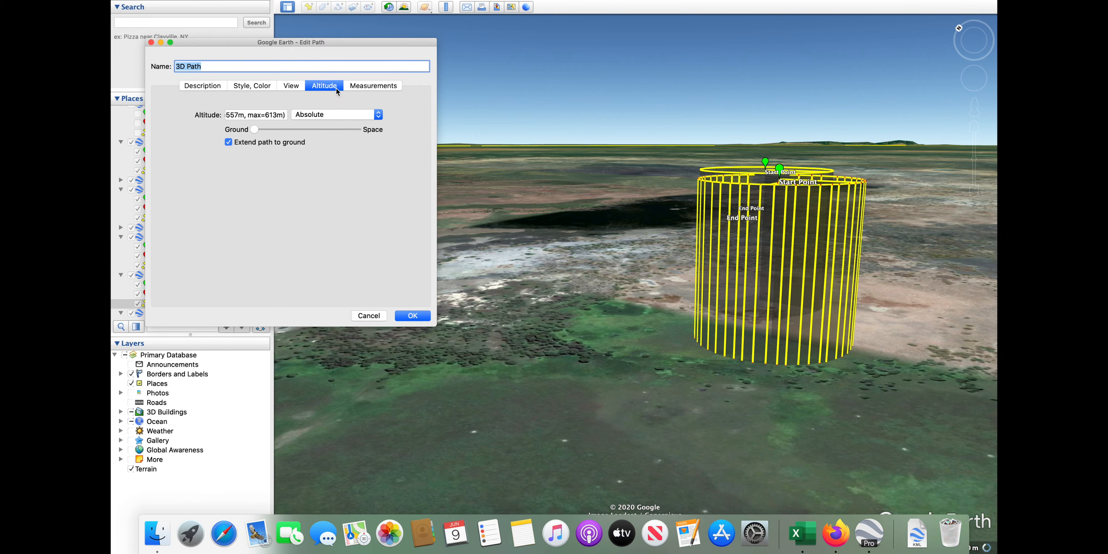
{"action": "left_click", "coordinate": [421, 319]}
Untick Extend path to ground in the newest 3D Path's altitude settings
{"action": "scroll", "coordinate": [159, 298], "scroll_direction": "down", "scroll_amount": 3}
{"action": "right_click", "coordinate": [149, 313]}
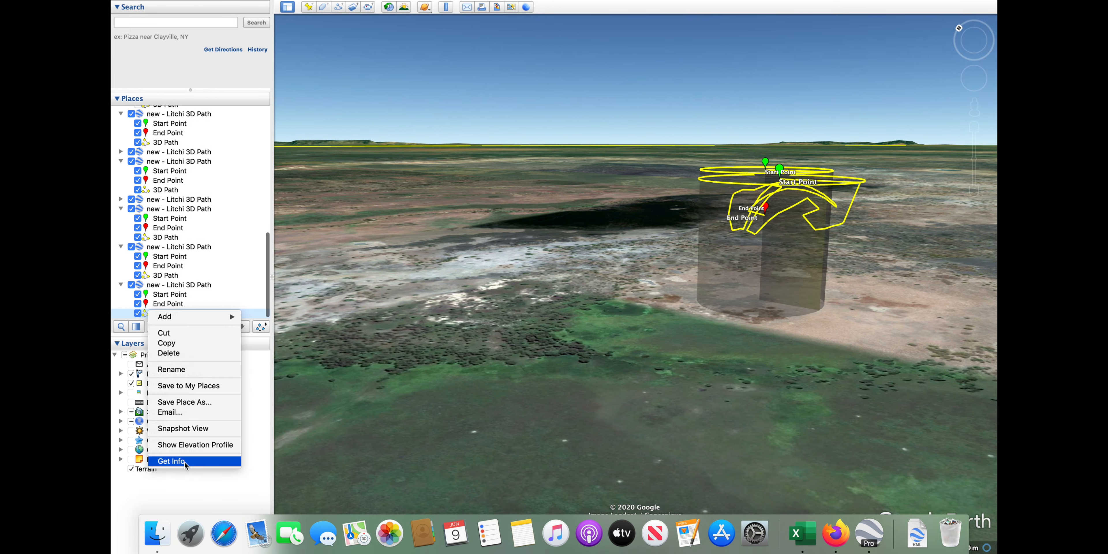
{"action": "left_click", "coordinate": [172, 462]}
{"action": "left_click", "coordinate": [326, 87]}
{"action": "left_click", "coordinate": [229, 142]}
{"action": "left_click", "coordinate": [424, 318]}
Reset to a top-down, north-up view framing both flight paths
{"action": "scroll", "coordinate": [970, 34], "scroll_direction": "up", "scroll_amount": 5}
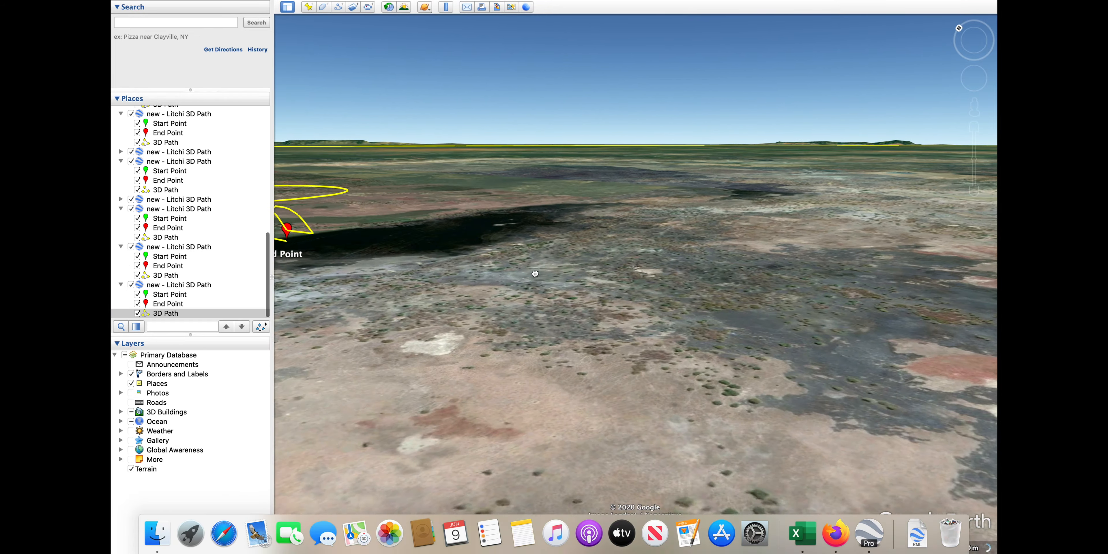
{"action": "scroll", "coordinate": [774, 123], "scroll_direction": "down", "scroll_amount": 5}
{"action": "scroll", "coordinate": [794, 126], "scroll_direction": "up", "scroll_amount": 5}
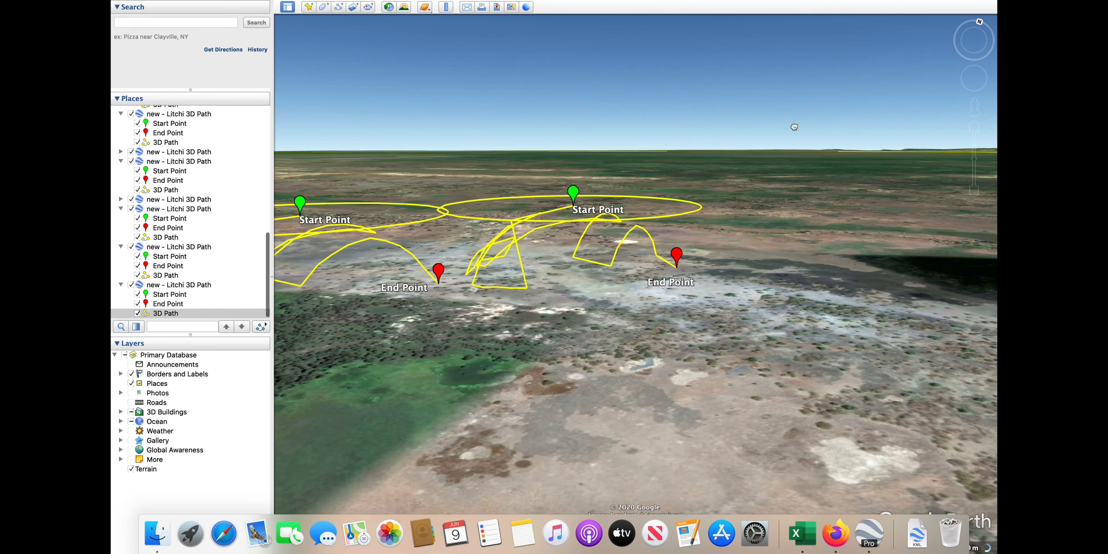
{"action": "key", "text": "r"}
{"action": "left_click_drag", "start_coordinate": [756, 406], "coordinate": [728, 297]}
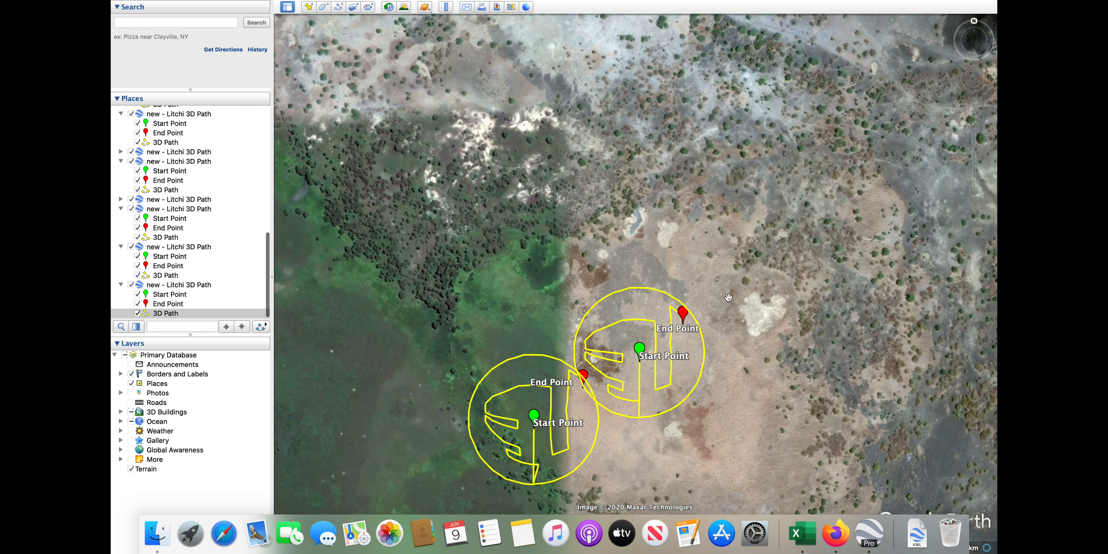
Measure the offset between the two paths' Start Points with the Ruler, roughly 157–189 m
{"action": "left_click", "coordinate": [446, 6]}
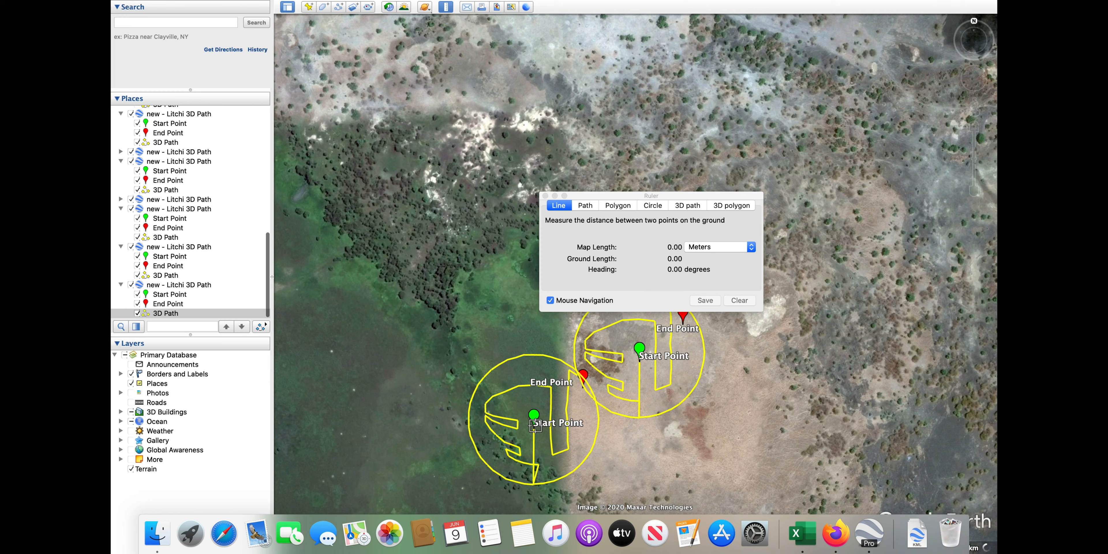
{"action": "left_click", "coordinate": [641, 424]}
{"action": "left_click", "coordinate": [534, 418]}
{"action": "left_click", "coordinate": [740, 300]}
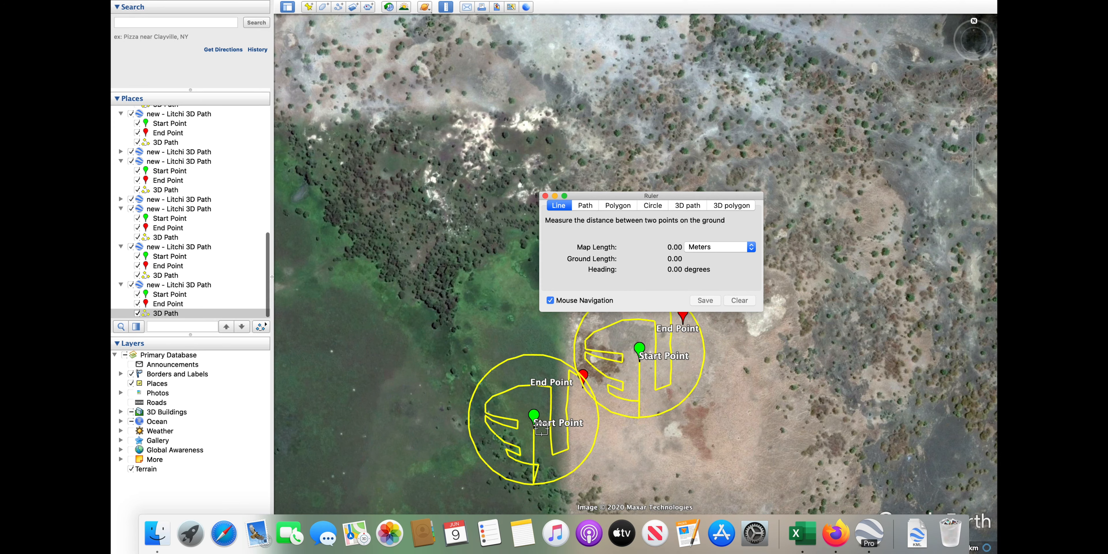
{"action": "left_click", "coordinate": [534, 427]}
{"action": "left_click", "coordinate": [534, 428]}
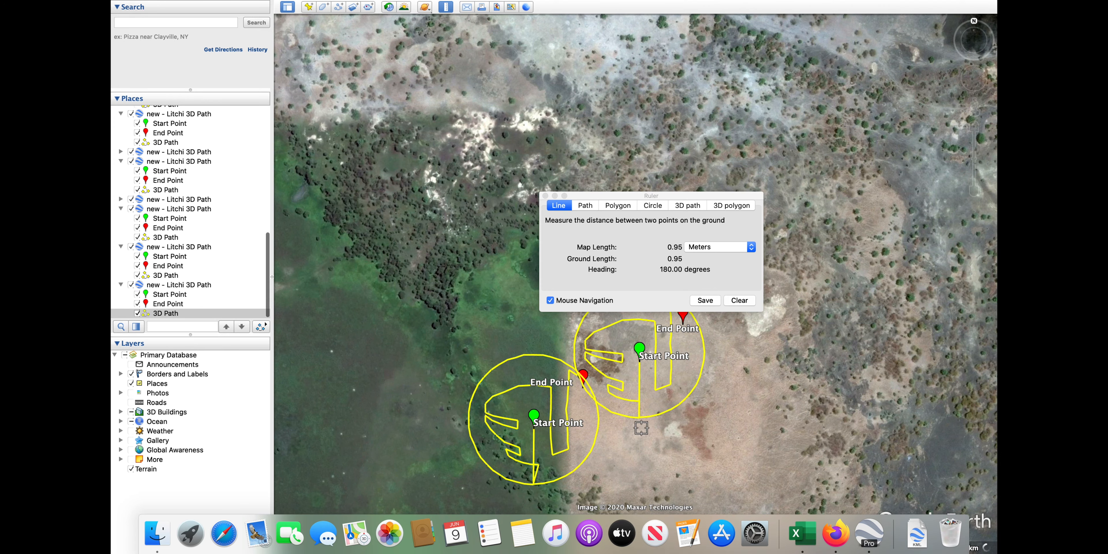
{"action": "left_click", "coordinate": [640, 358]}
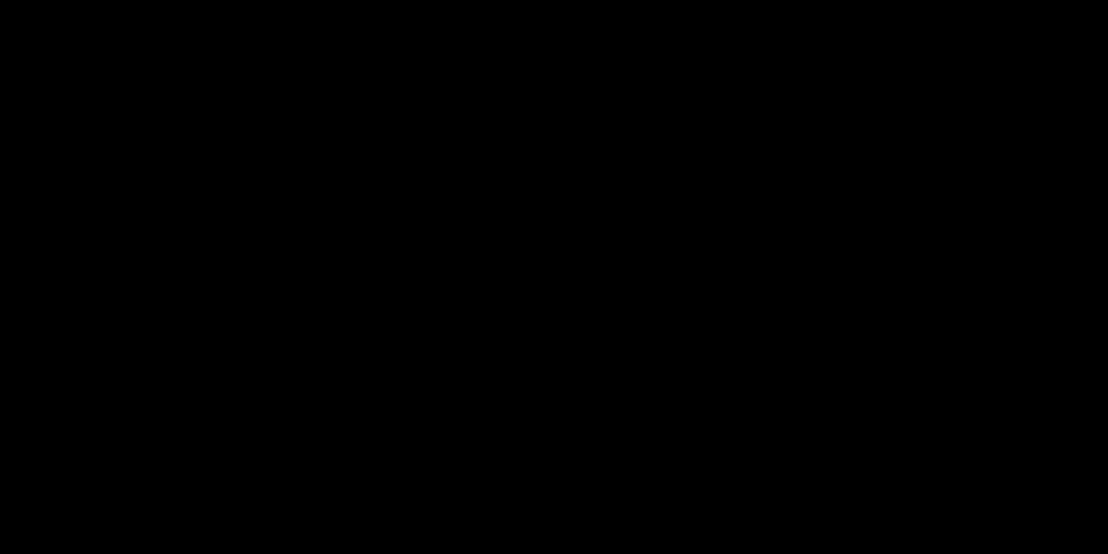